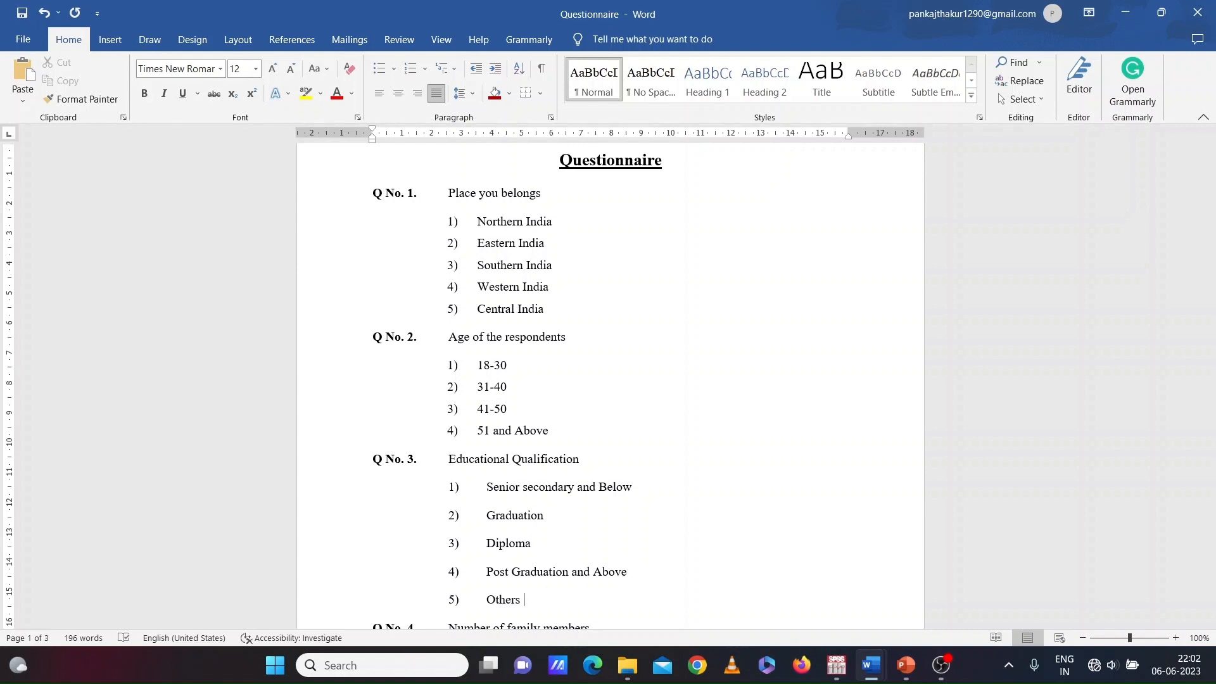
Review questions 1 to 5 of the Questionnaire document, including their answer options and open-ended response lines.
{"action": "scroll", "coordinate": [628, 608], "scroll_direction": "down", "scroll_amount": 3}
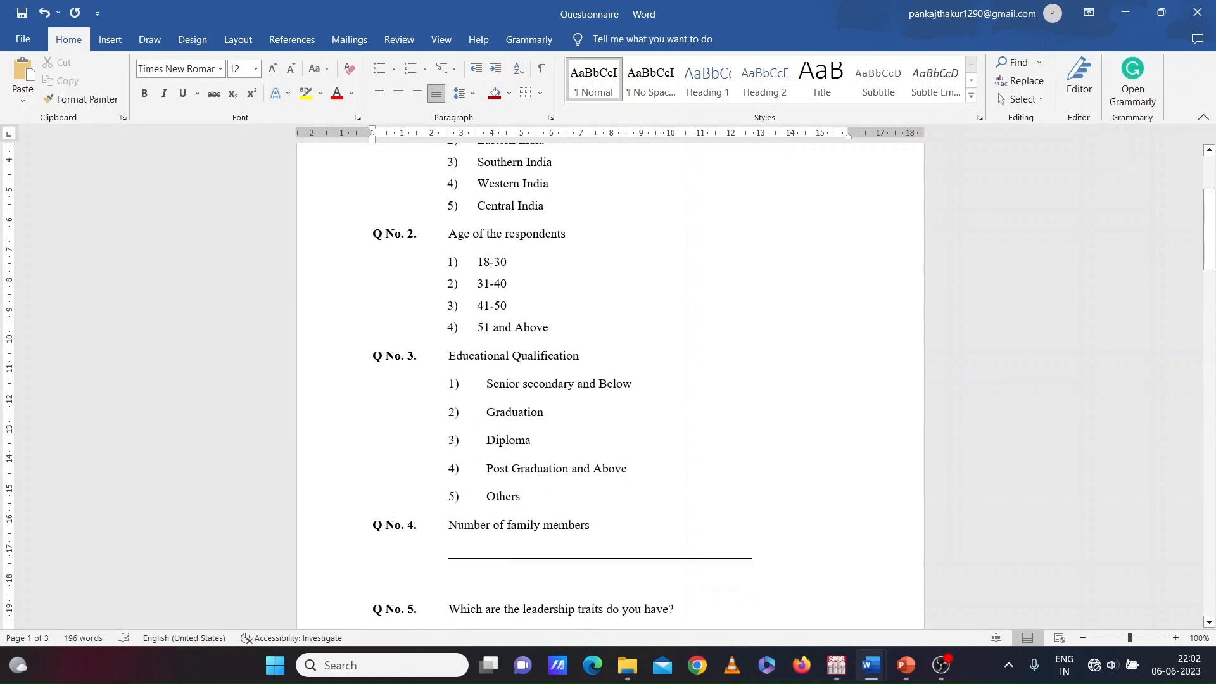
{"action": "scroll", "coordinate": [629, 608], "scroll_direction": "down", "scroll_amount": 2}
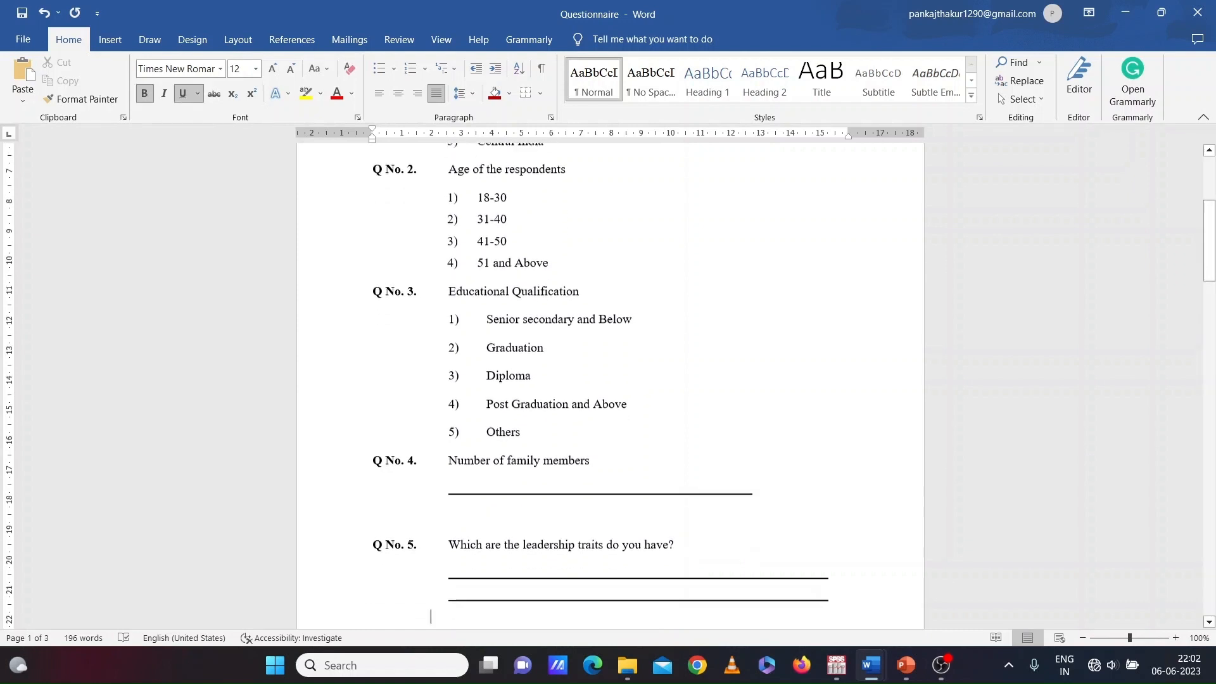
{"action": "left_click", "coordinate": [372, 608]}
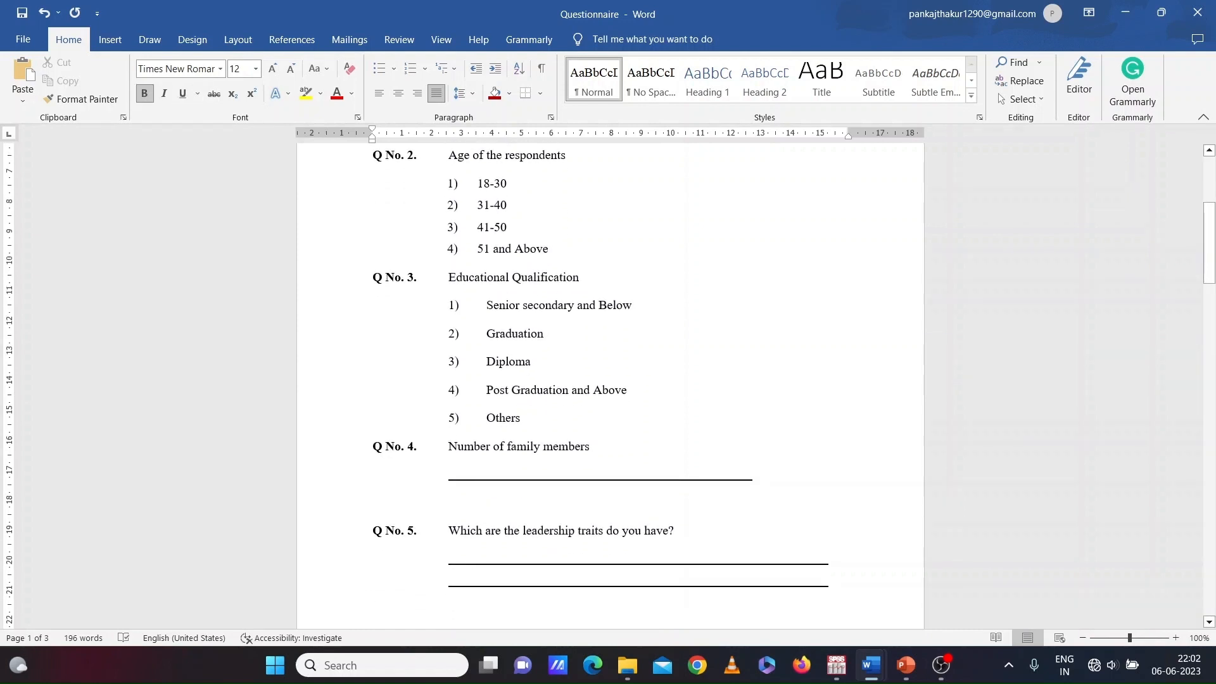
{"action": "key", "text": "Down"}
{"action": "key", "text": "Down"}
{"action": "key", "text": "Down"}
{"action": "key", "text": "Down"}
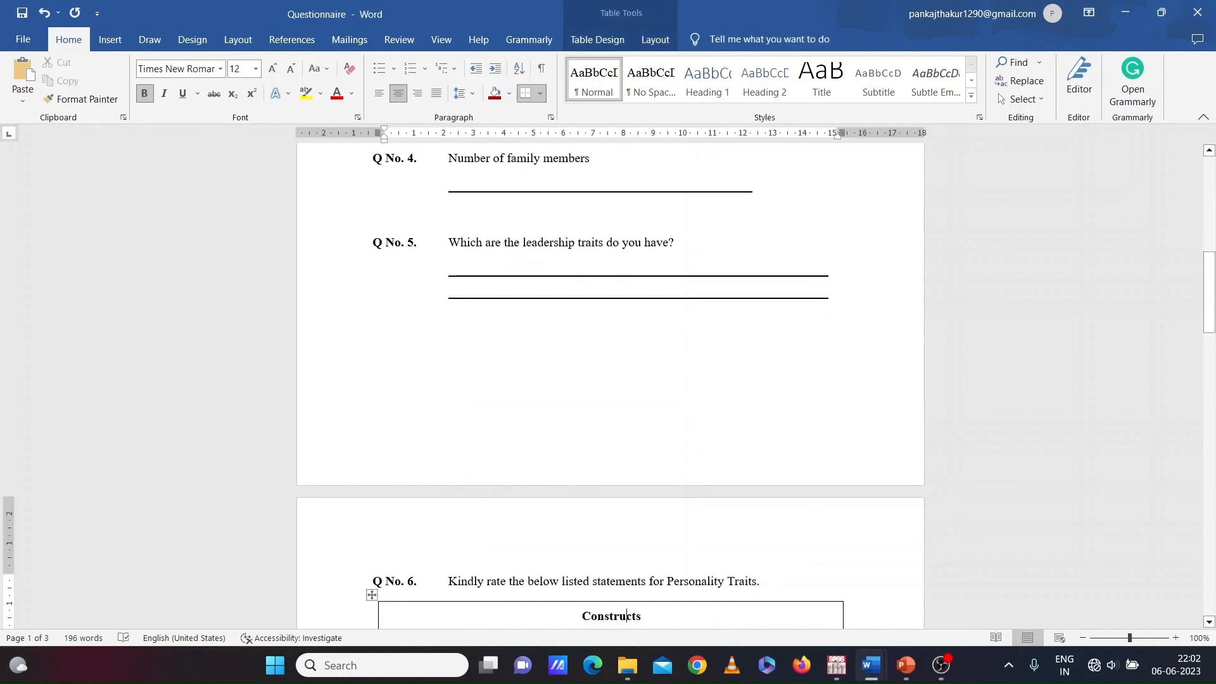
Examine the Q No. 6 personality traits rating table with its constructs and 5-to-1 scale, and return to the questionnaire's beginning.
{"action": "key", "text": "Down"}
{"action": "key", "text": "Down"}
{"action": "key", "text": "Down"}
{"action": "key", "text": "Down"}
{"action": "key", "text": "Down"}
{"action": "key", "text": "Down"}
{"action": "key", "text": "Down"}
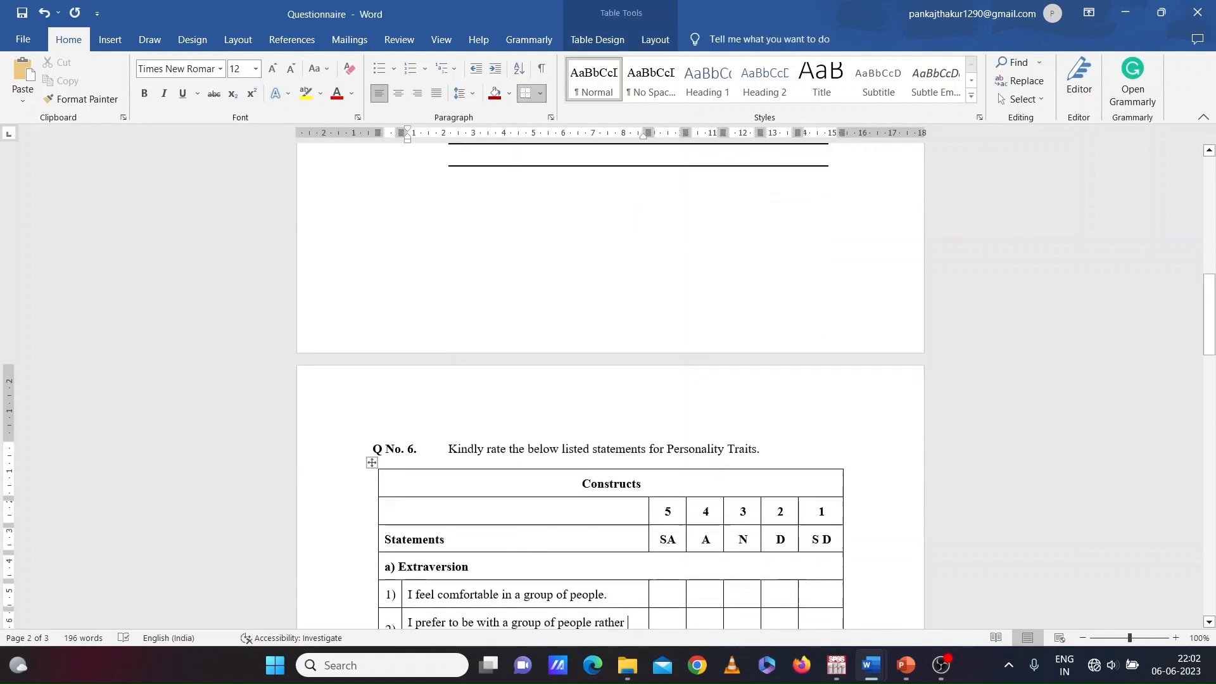
{"action": "key", "text": "Down"}
{"action": "key", "text": "Down"}
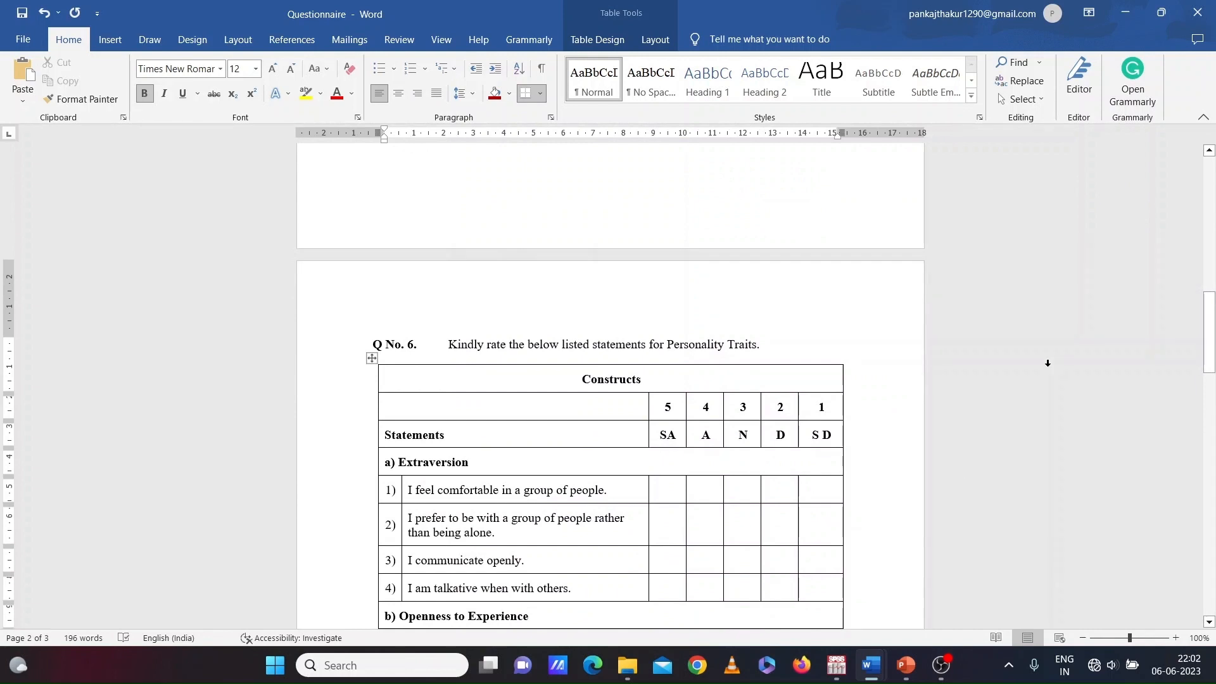
{"action": "key", "text": "Down"}
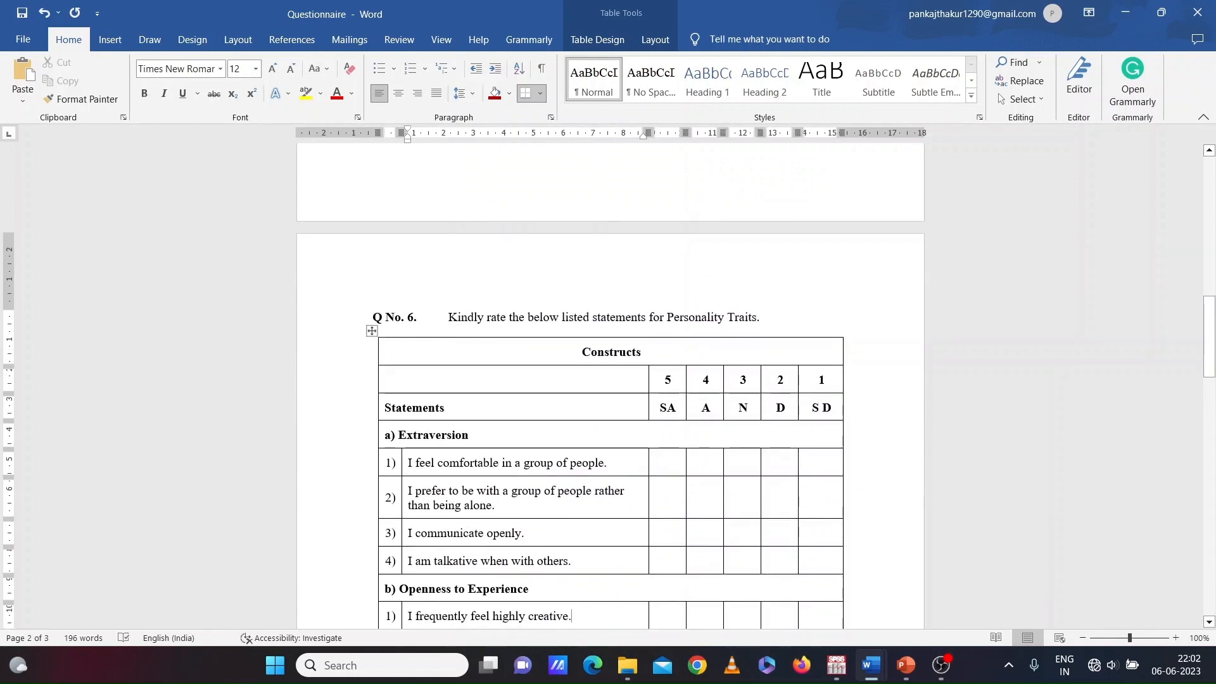
{"action": "key", "text": "Down"}
{"action": "key", "text": "Down"}
{"action": "key", "text": "Down"}
{"action": "key", "text": "Down"}
{"action": "key", "text": "Down"}
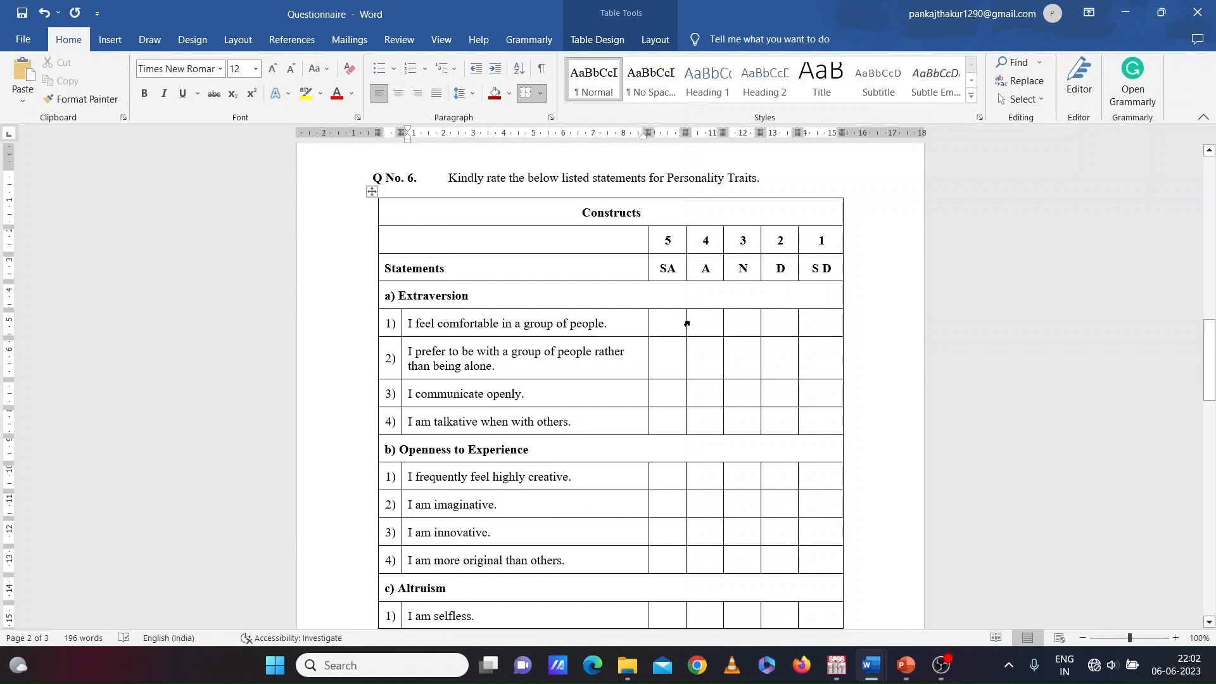
{"action": "left_click", "coordinate": [659, 323]}
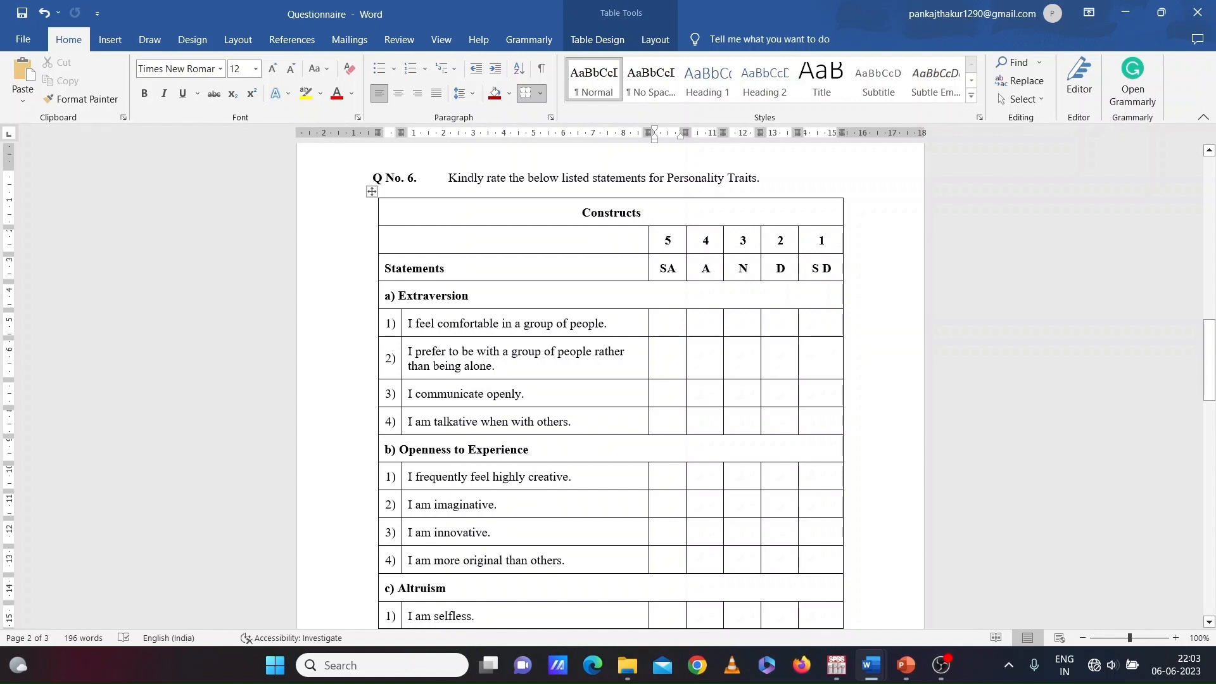
{"action": "key", "text": "Page_Up"}
{"action": "key", "text": "Page_Up"}
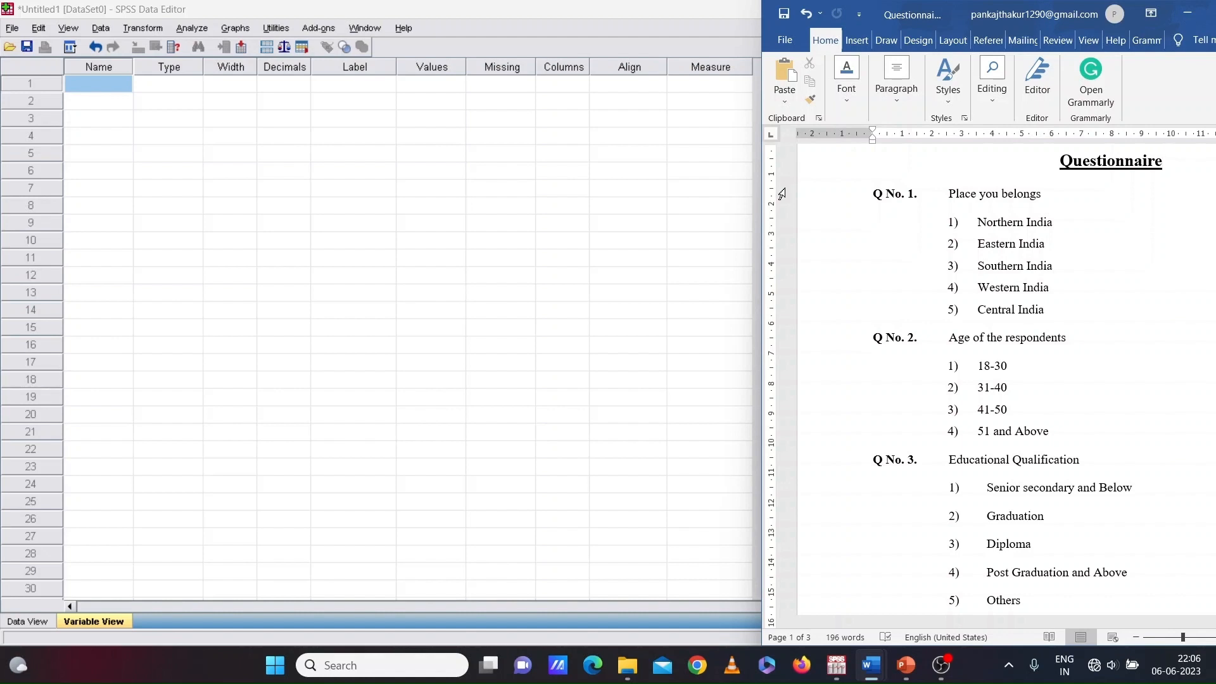
Switch to the SPSS Data Editor and name the first variable Q1, keeping the questionnaire in view.
{"action": "left_click", "coordinate": [103, 90]}
{"action": "type", "text": "Q1"}
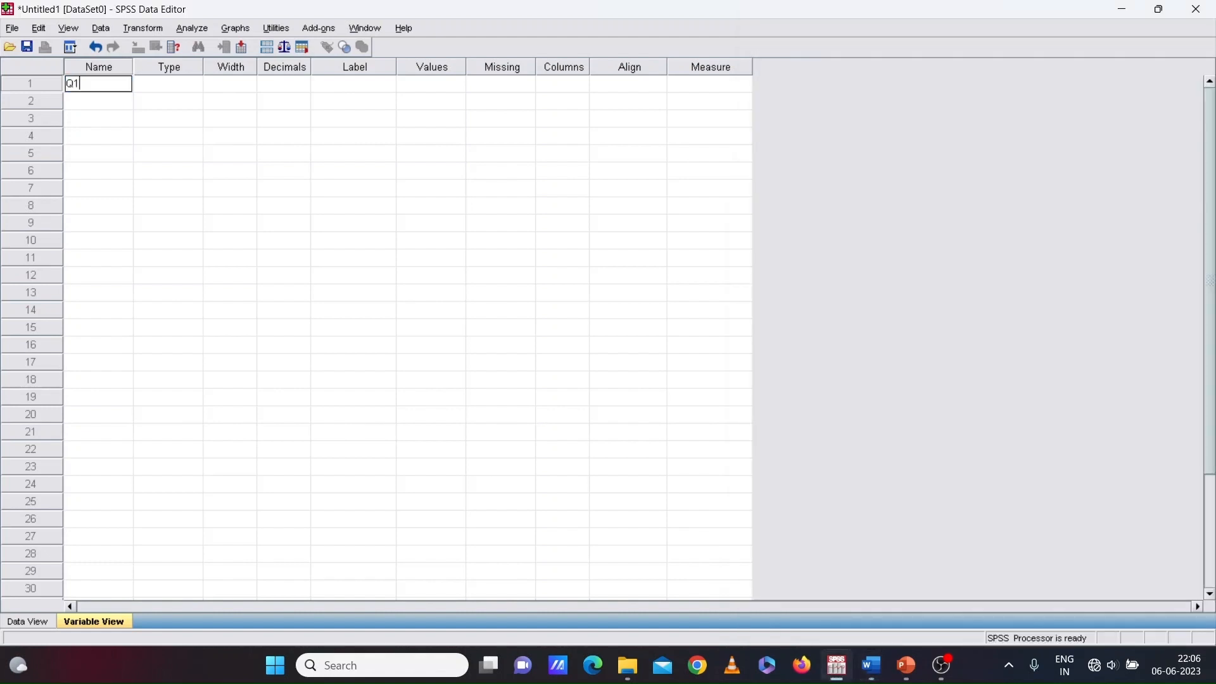
{"action": "key", "text": "alt+Tab"}
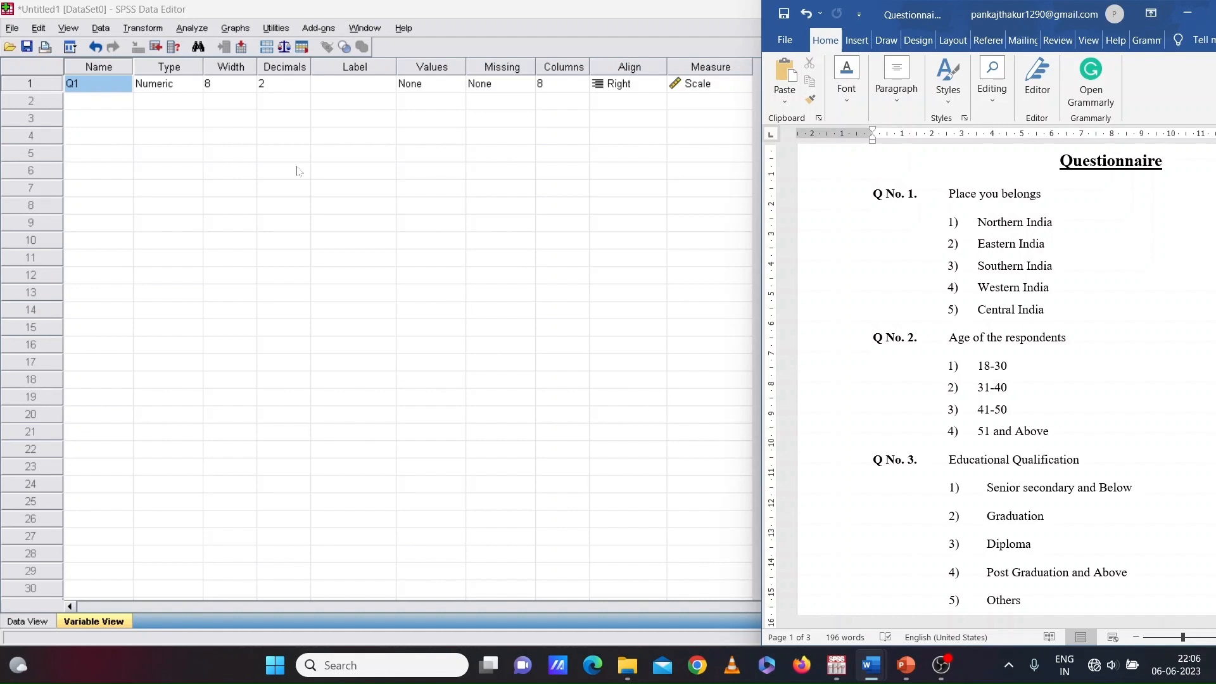
Confirm Numeric as the variable type of Q1 and bring the questionnaire back into view beside the data editor.
{"action": "left_click", "coordinate": [186, 88]}
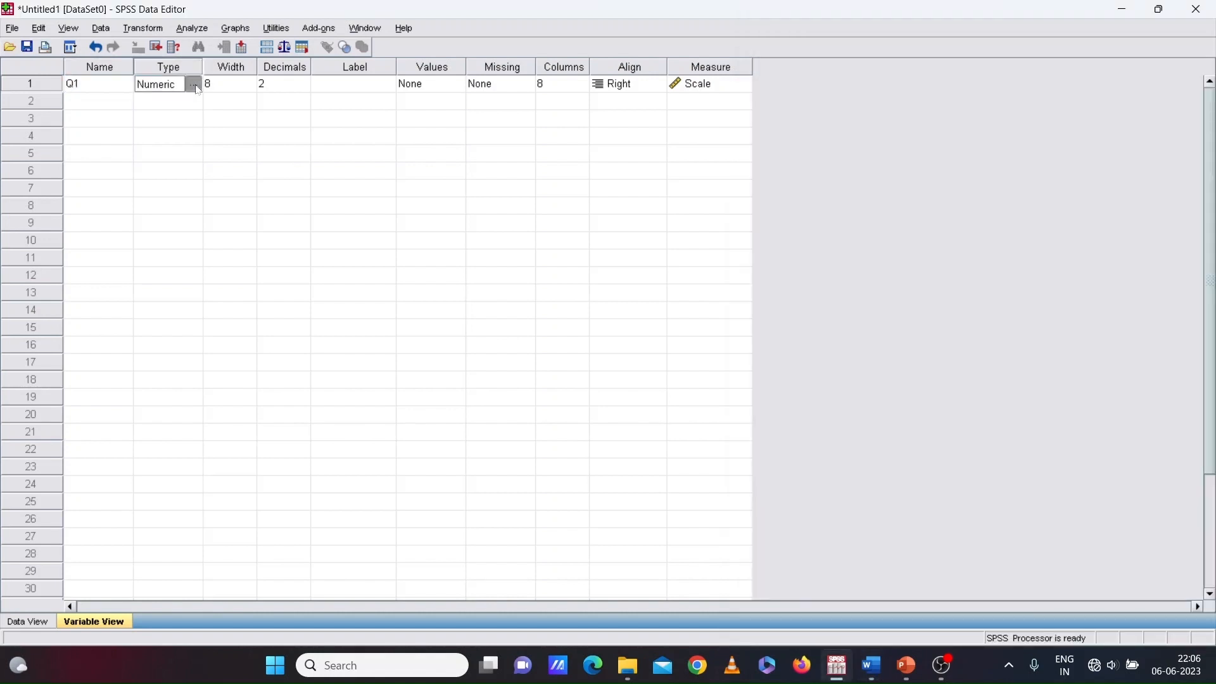
{"action": "left_click", "coordinate": [195, 85]}
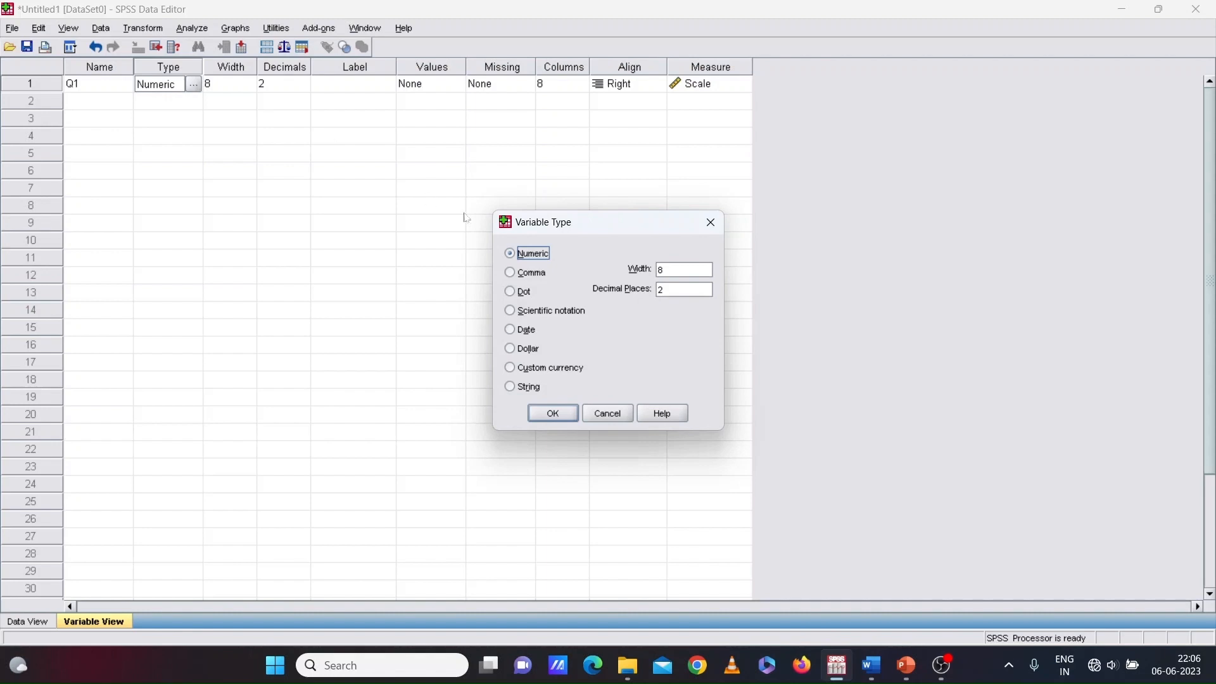
{"action": "left_click", "coordinate": [554, 416]}
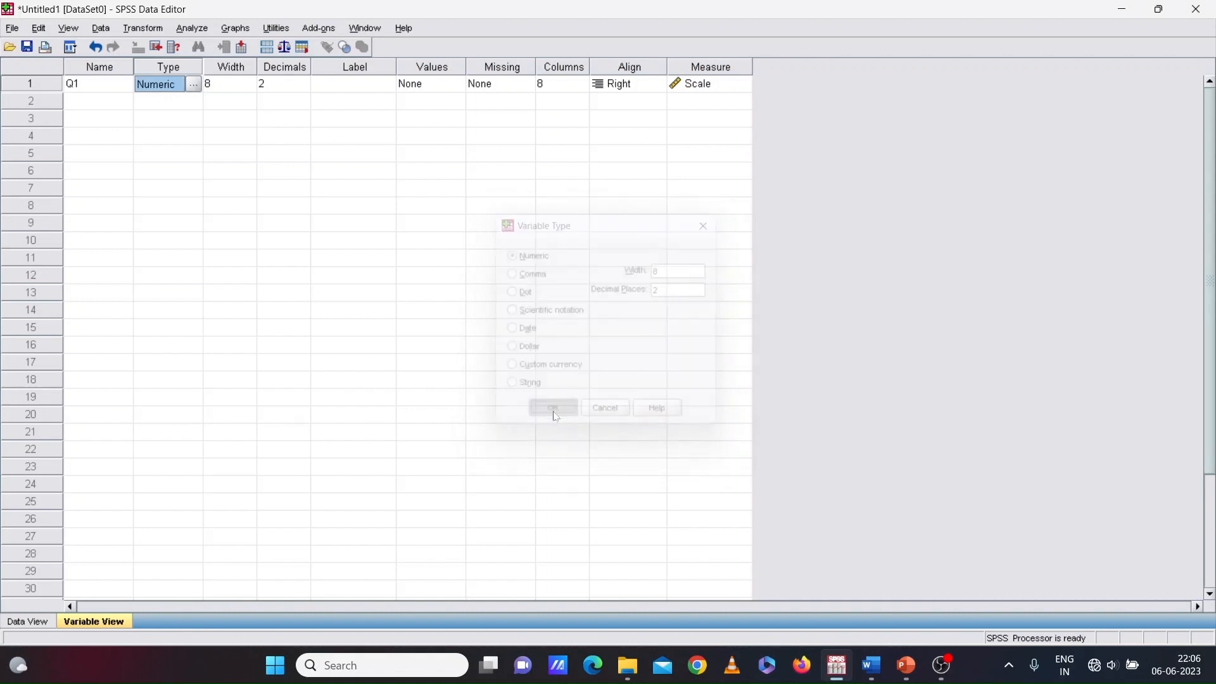
{"action": "mouse_move", "coordinate": [873, 665]}
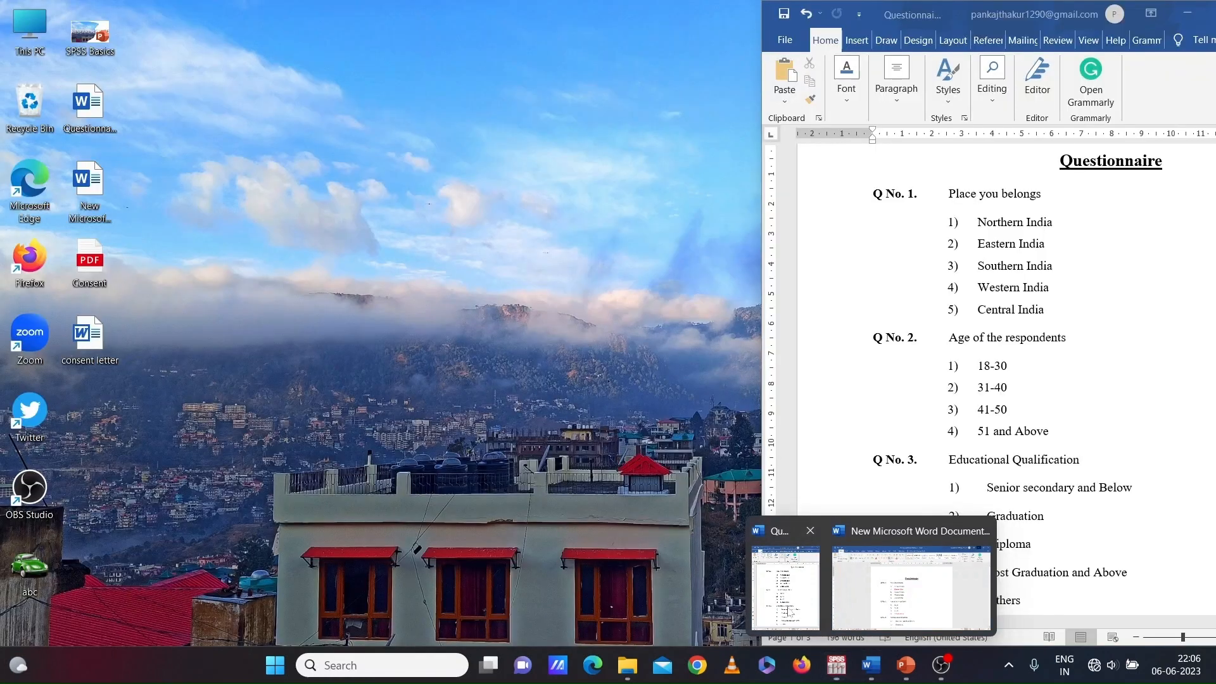
{"action": "left_click", "coordinate": [789, 611]}
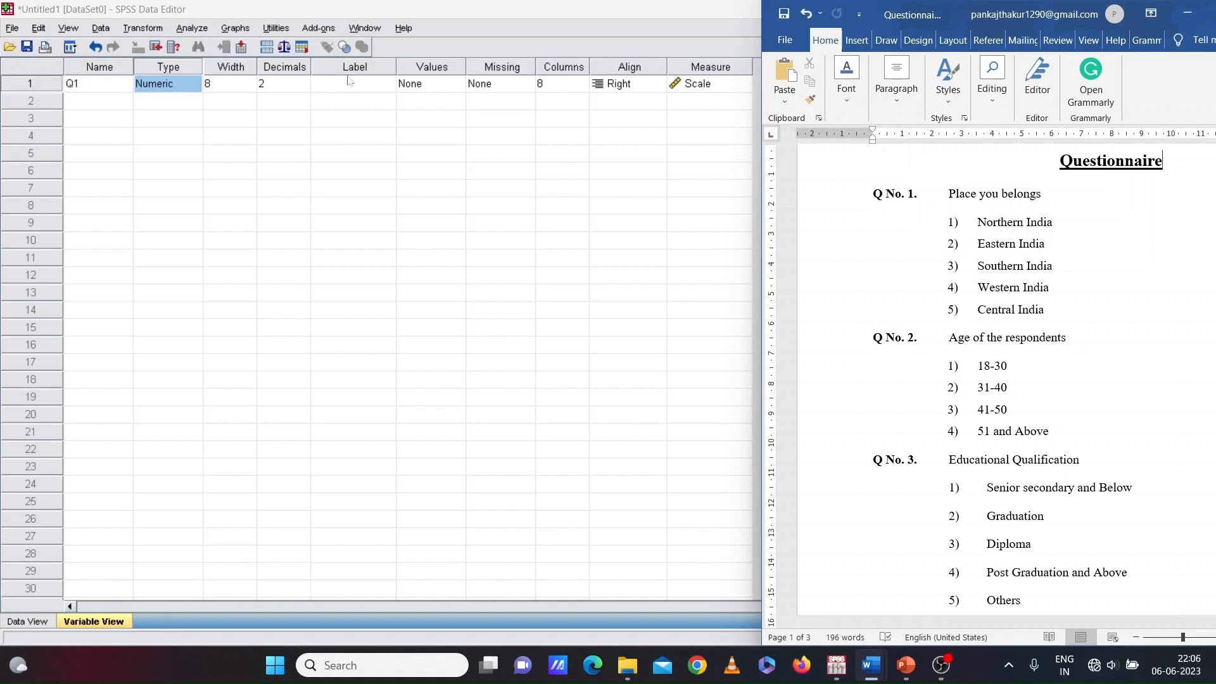
Try to reduce the field width of variable Q1.
{"action": "left_click", "coordinate": [223, 83]}
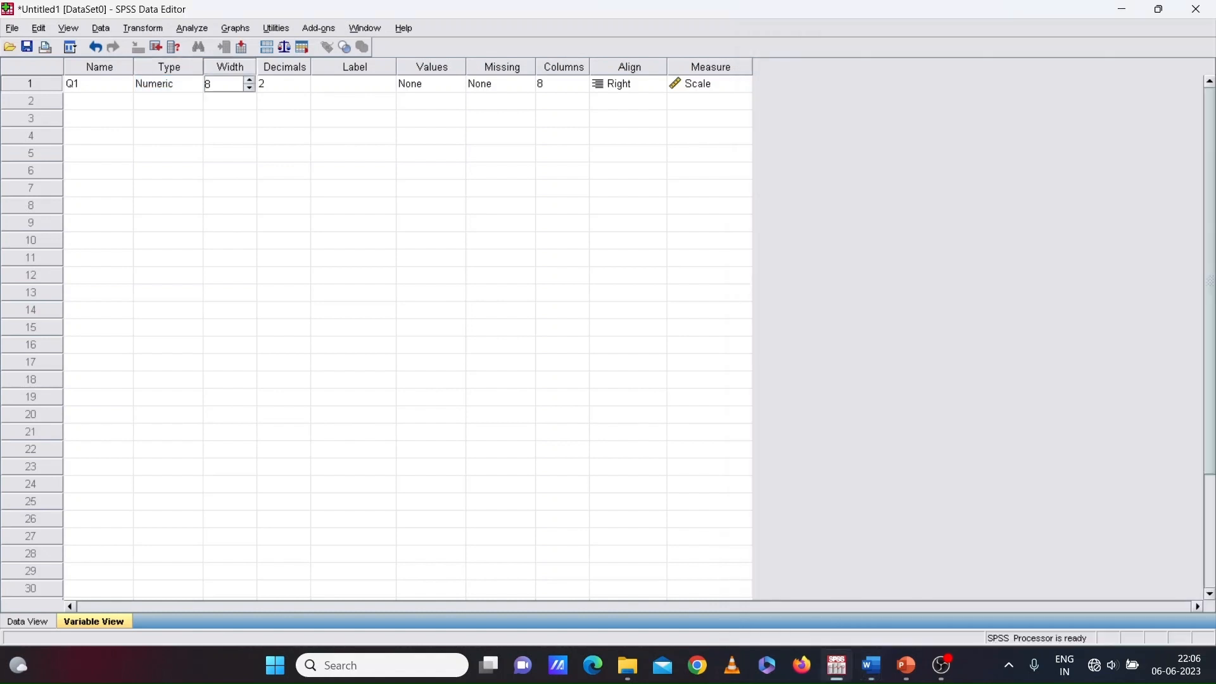
{"action": "left_click", "coordinate": [250, 89]}
{"action": "left_click", "coordinate": [250, 88]}
{"action": "left_click", "coordinate": [250, 89]}
{"action": "left_click", "coordinate": [251, 88]}
{"action": "left_click", "coordinate": [297, 84]}
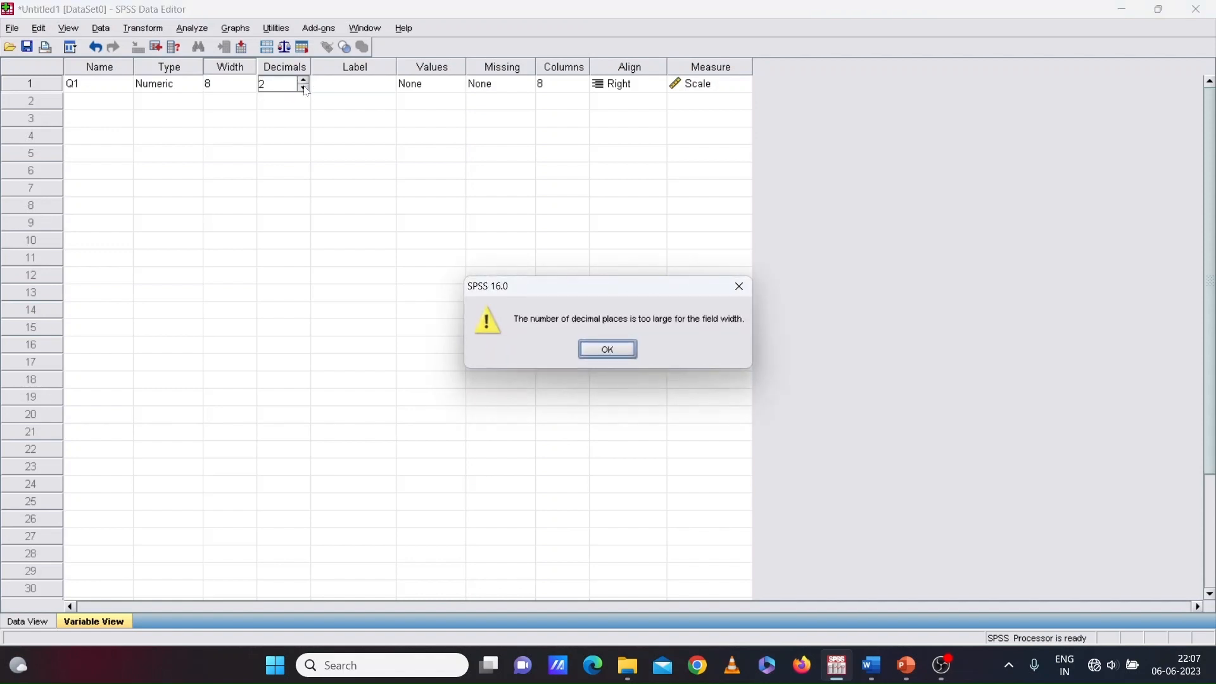
{"action": "left_click", "coordinate": [598, 347]}
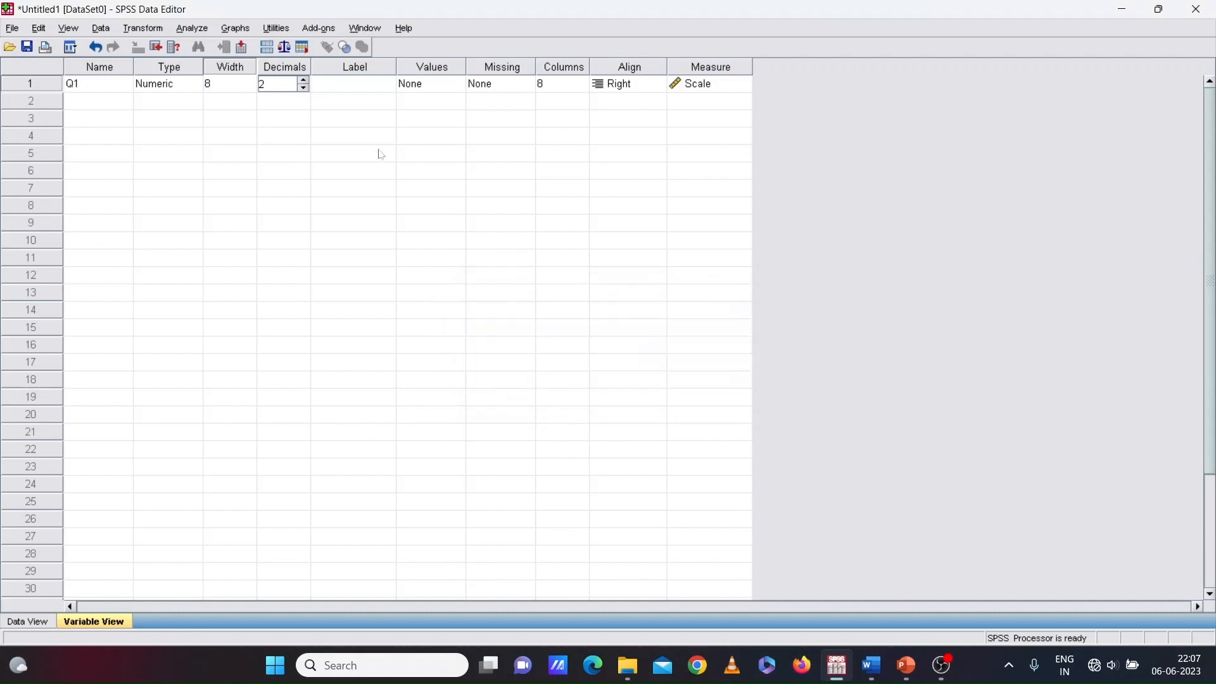
Set the decimals of Q1 to 0 and, with reference to the questionnaire, label the variable Place.
{"action": "left_click", "coordinate": [304, 90]}
{"action": "left_click", "coordinate": [305, 89]}
{"action": "left_click", "coordinate": [350, 89]}
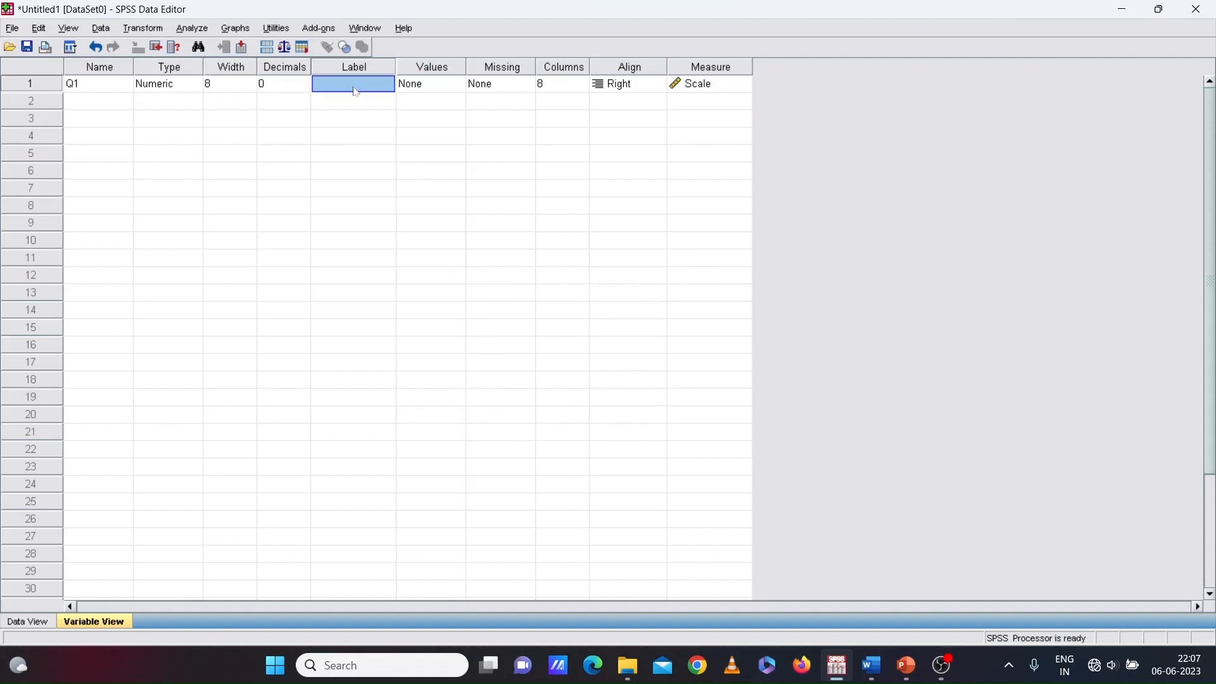
{"action": "mouse_move", "coordinate": [872, 665]}
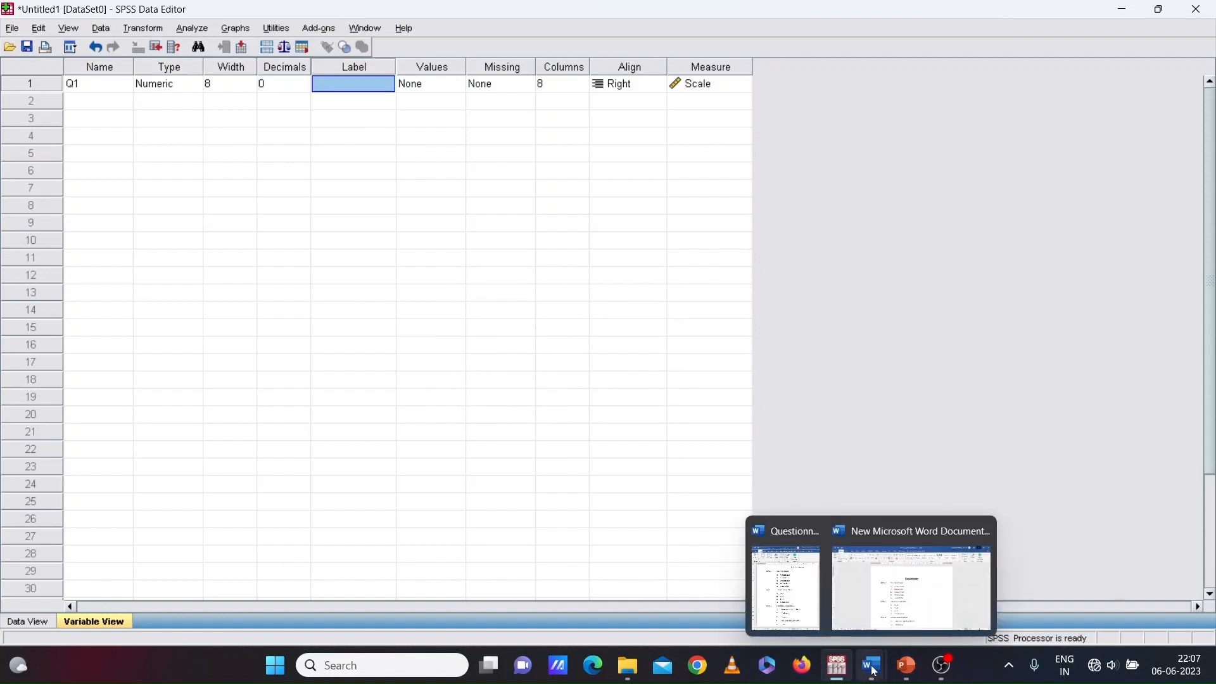
{"action": "left_click", "coordinate": [774, 602]}
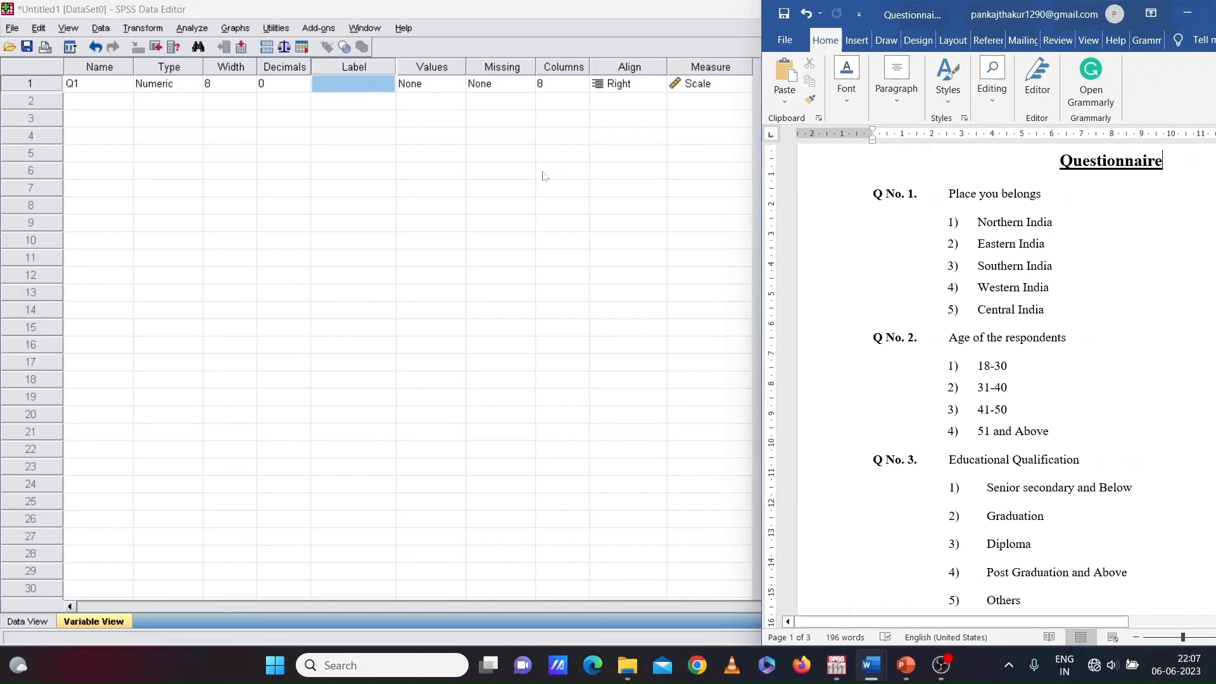
{"action": "left_click", "coordinate": [342, 86]}
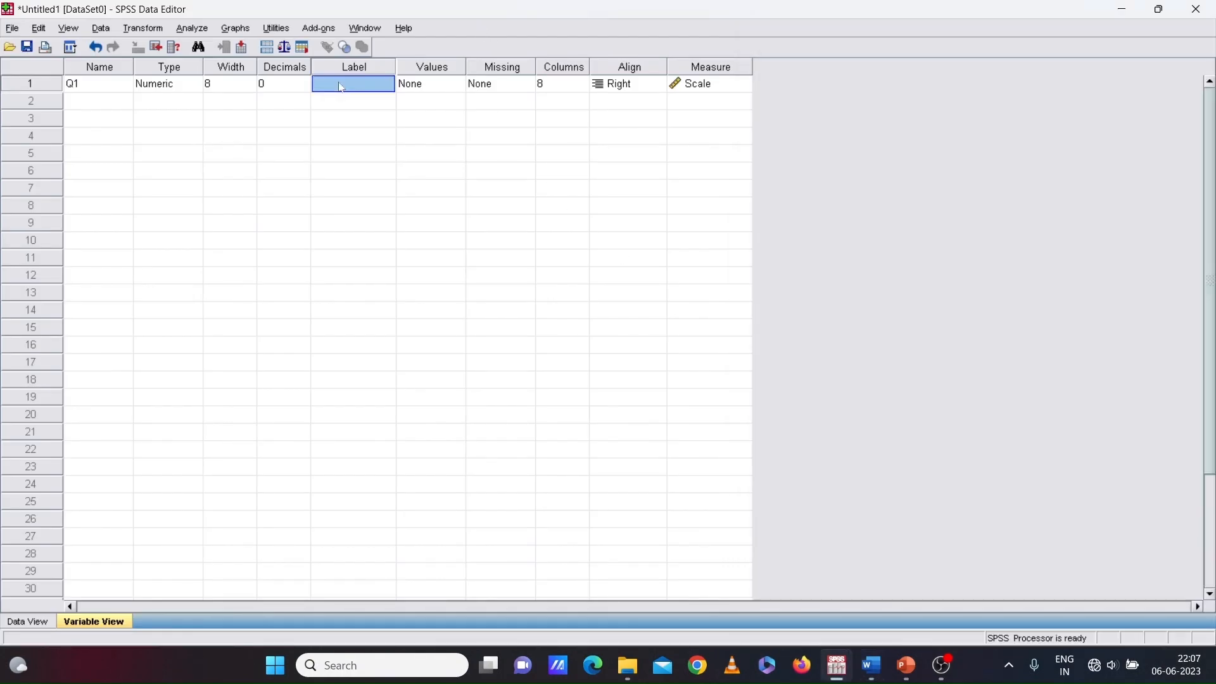
{"action": "type", "text": "Place"}
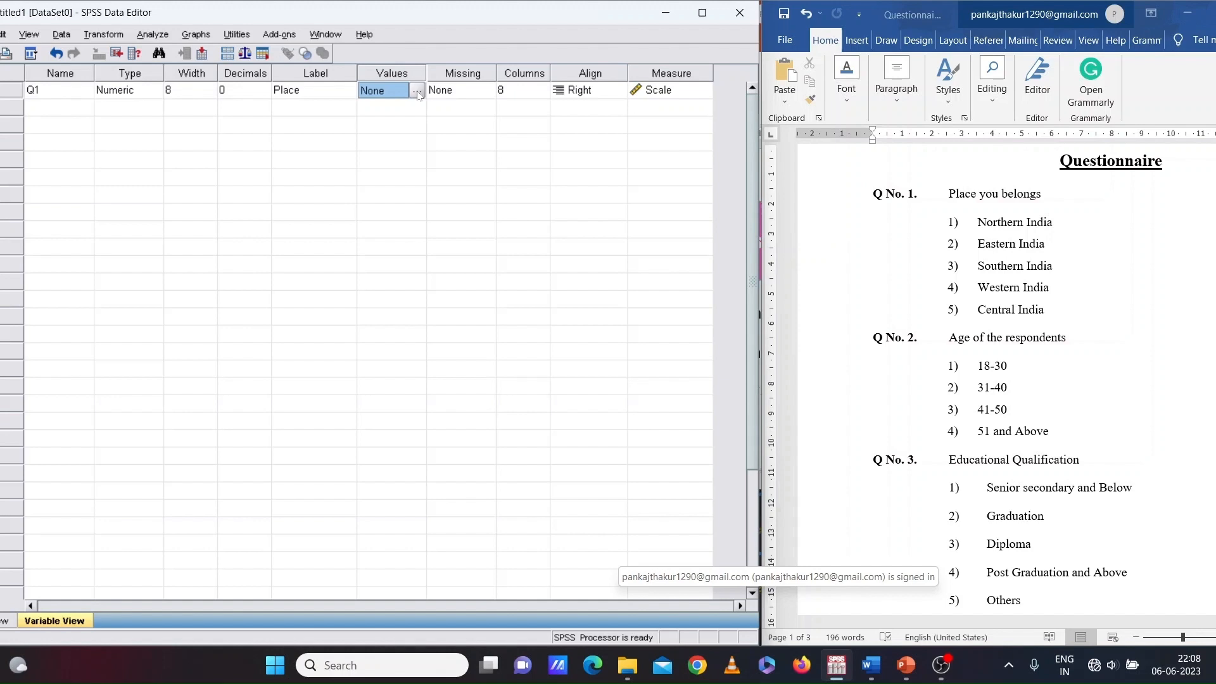
Open the value labels of Q1 and add value 1 with the label "Northern India".
{"action": "left_click", "coordinate": [417, 92]}
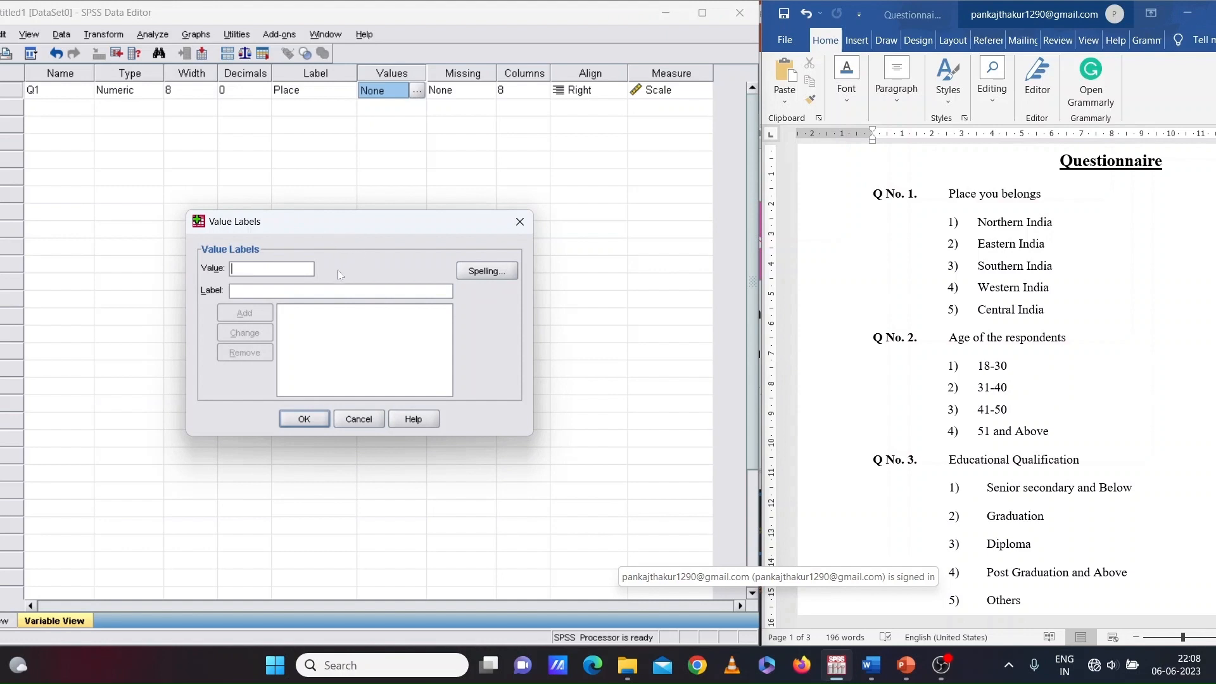
{"action": "type", "text": "1"}
{"action": "key", "text": "Tab"}
{"action": "type", "text": "Northe"}
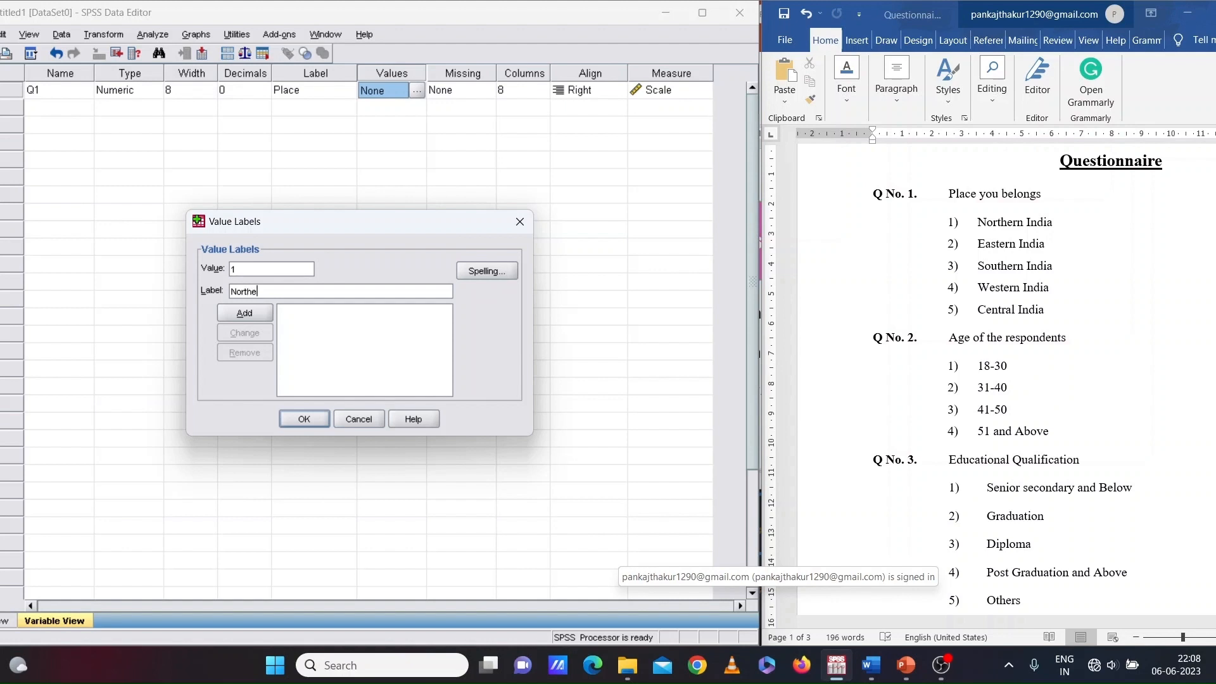
{"action": "type", "text": "rn India"}
{"action": "left_click", "coordinate": [244, 314]}
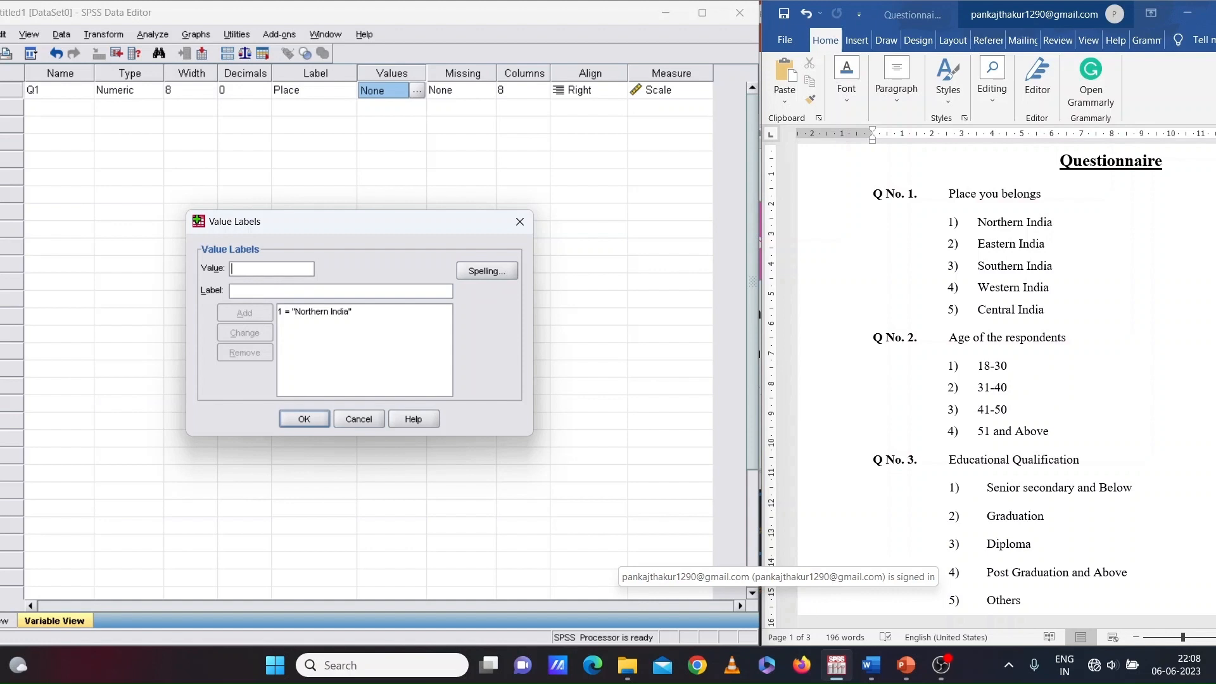
Add value 2 with the label "Estern India" to the Q1 value labels.
{"action": "type", "text": "2"}
{"action": "type", "text": "Este"}
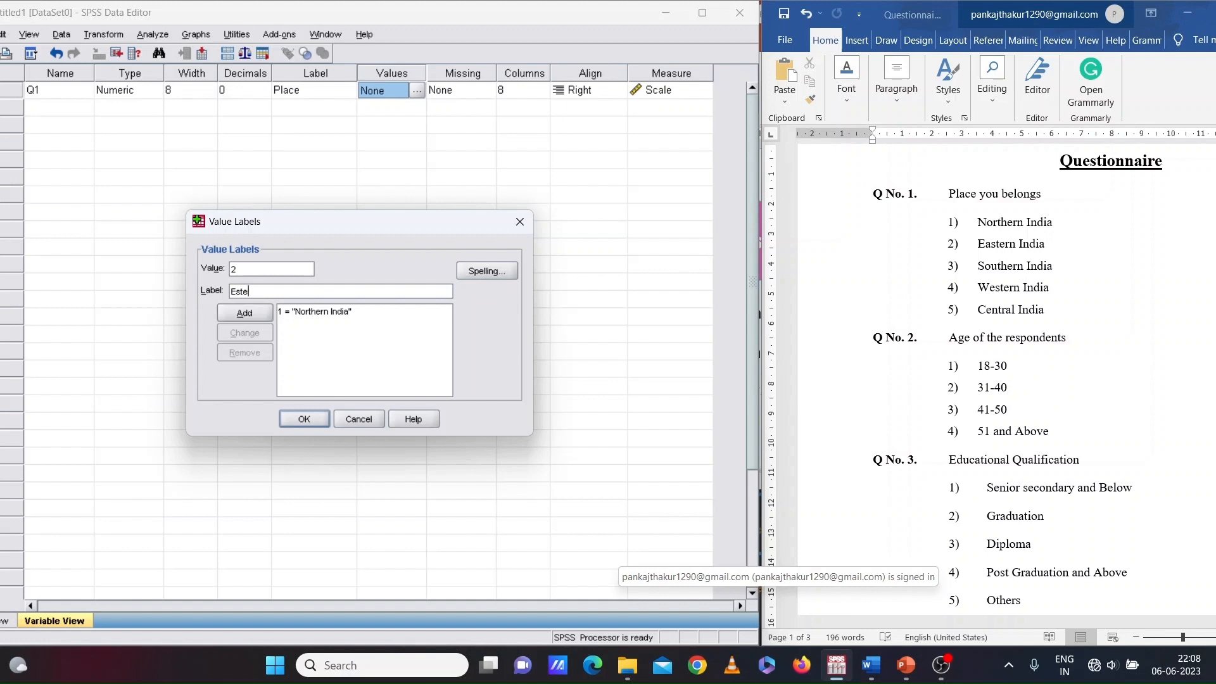
{"action": "type", "text": "rn India"}
{"action": "left_click", "coordinate": [246, 313]}
Add value labels 3 "Southerbn India", 4 "Western India" and 5 "Central India" to Q1 and apply the list.
{"action": "type", "text": "3"}
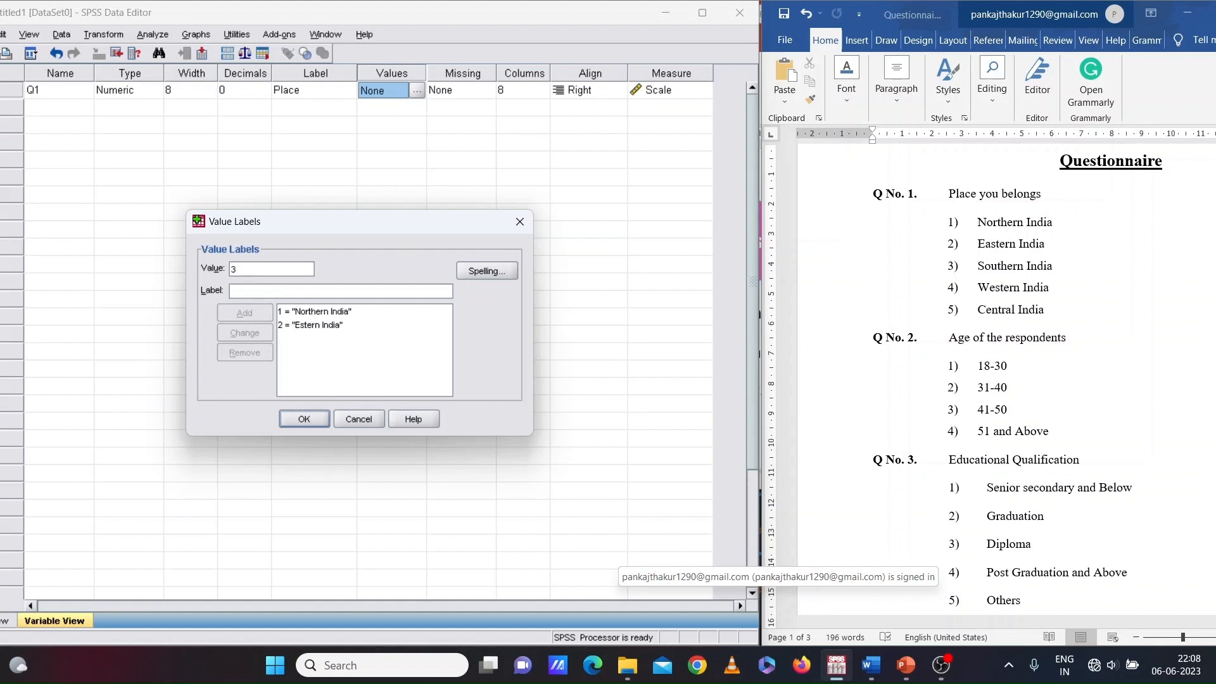
{"action": "key", "text": "Tab"}
{"action": "type", "text": "Souther"}
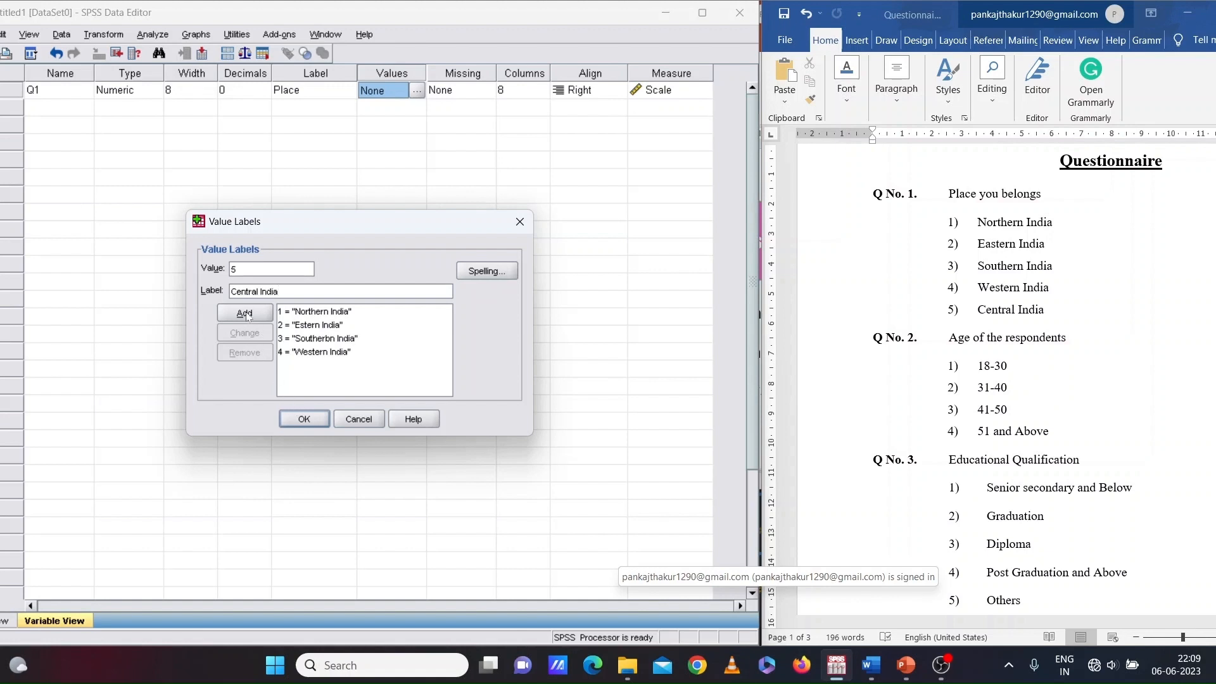
{"action": "left_click", "coordinate": [246, 313]}
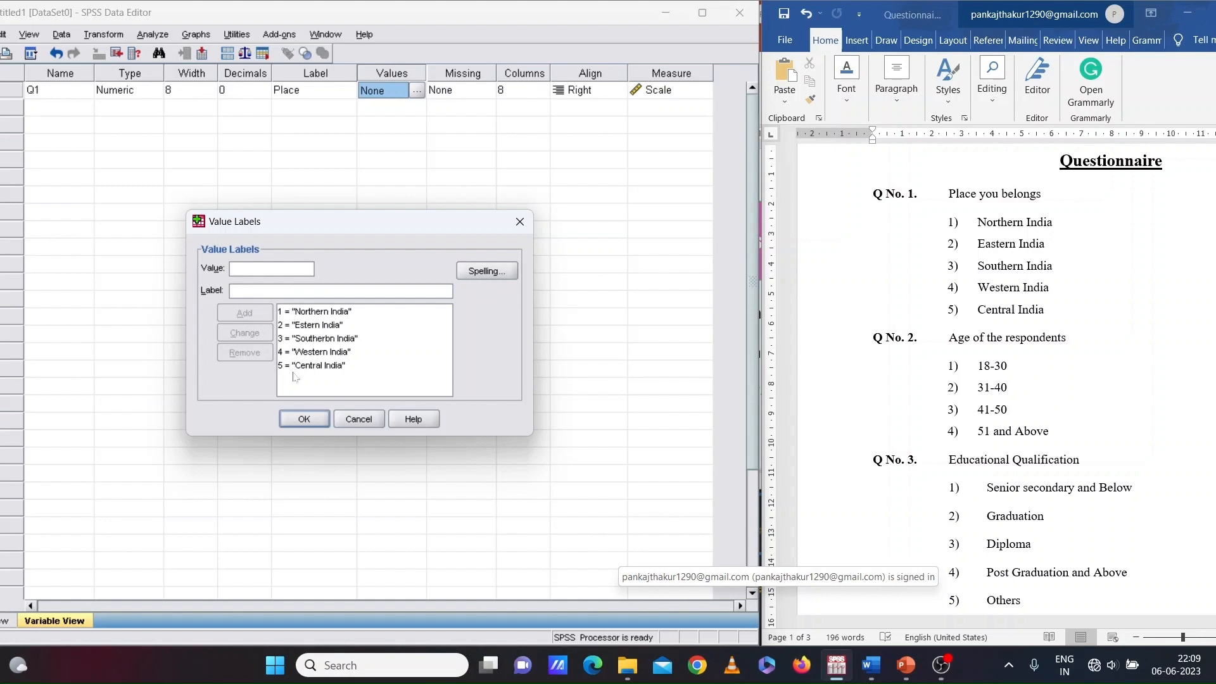
{"action": "left_click", "coordinate": [305, 420]}
Set the measurement level of variable Q1 to Nominal.
{"action": "left_click", "coordinate": [677, 89]}
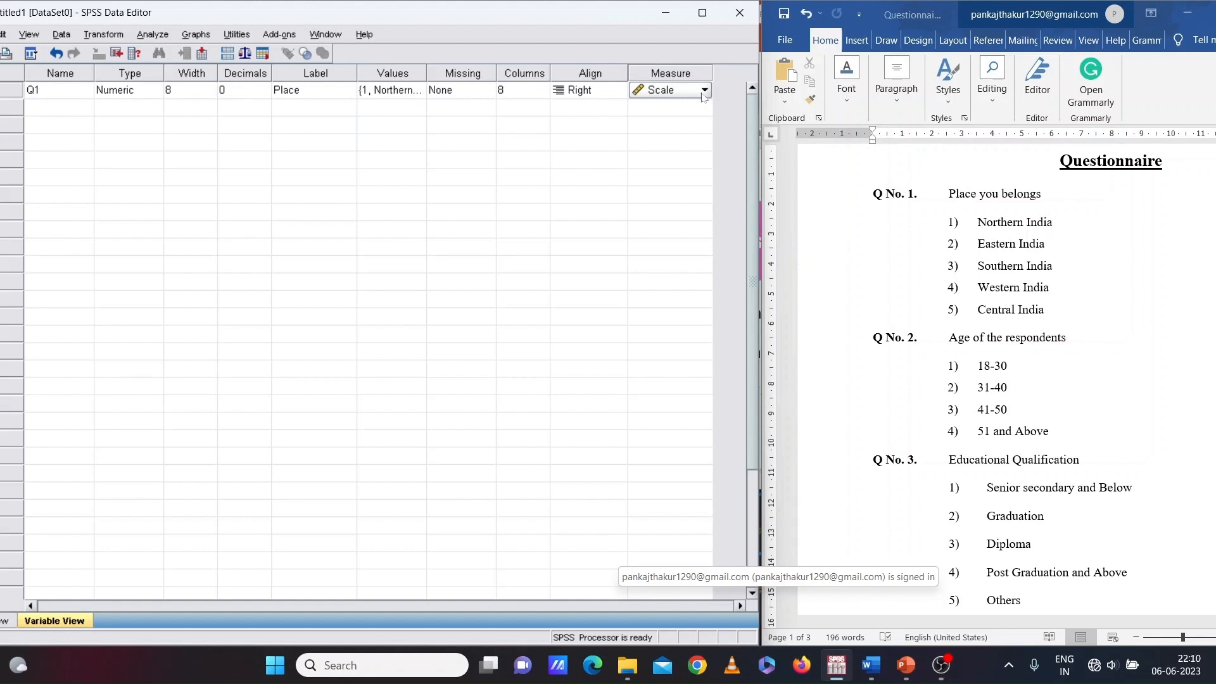
{"action": "left_click", "coordinate": [704, 90]}
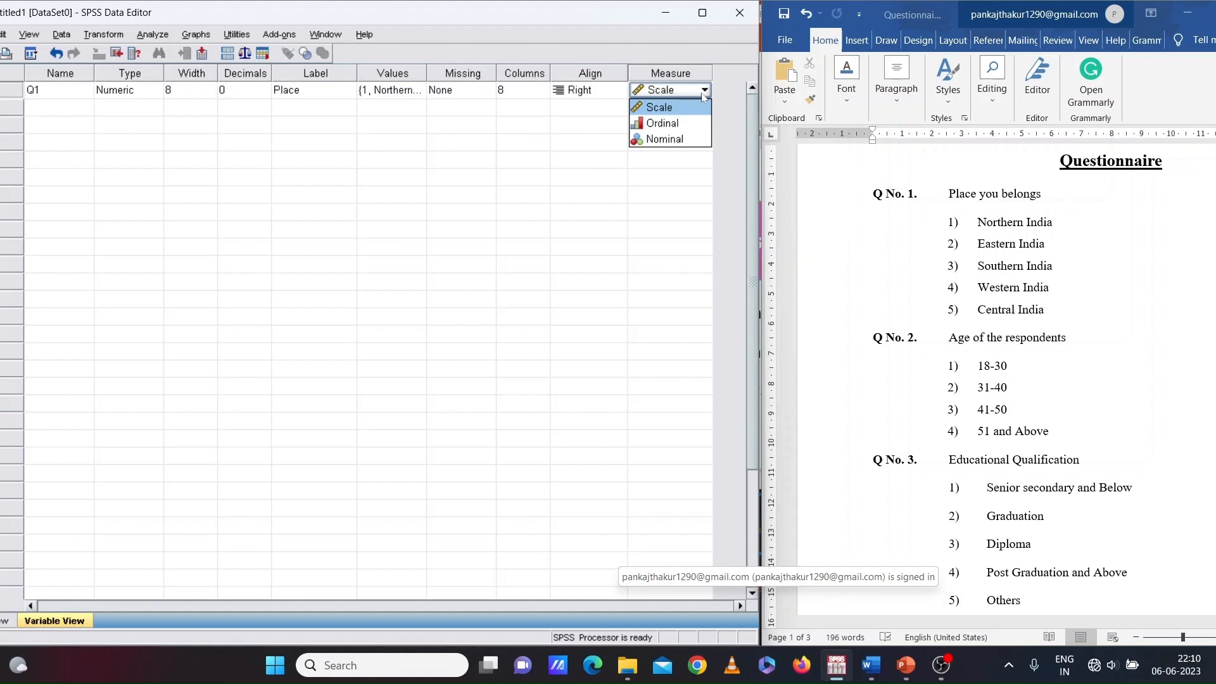
{"action": "left_click", "coordinate": [664, 139]}
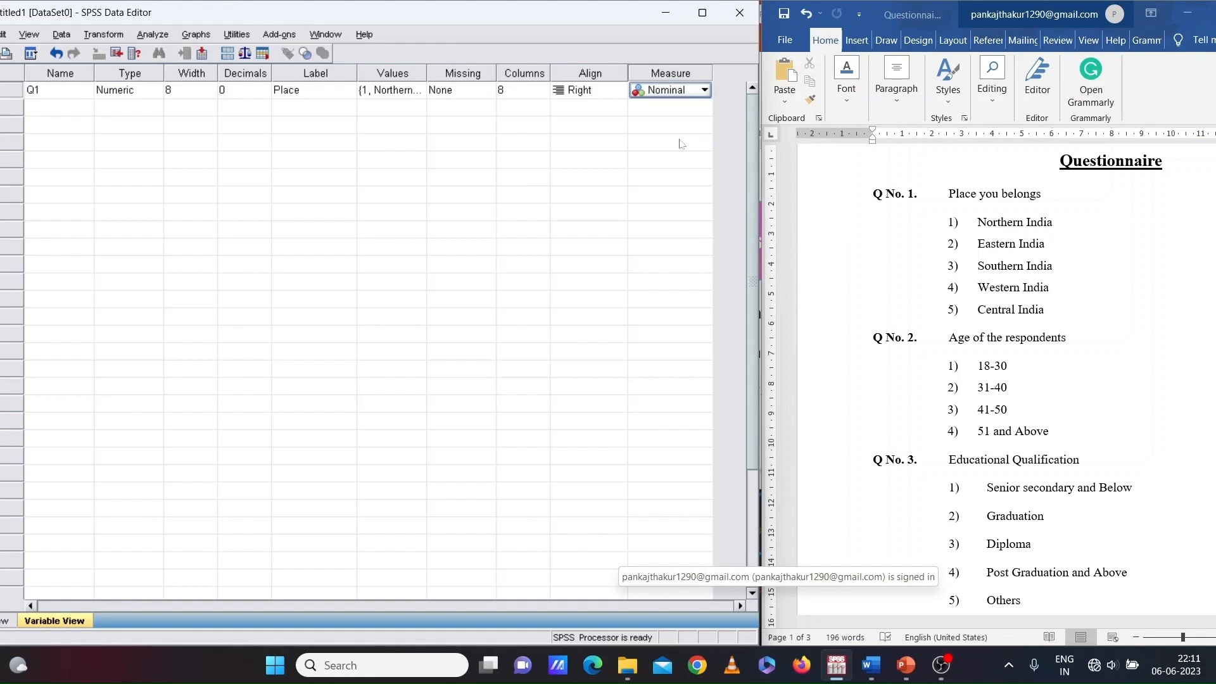
Add a second variable named Q2 in the row below Q1.
{"action": "left_click", "coordinate": [69, 113]}
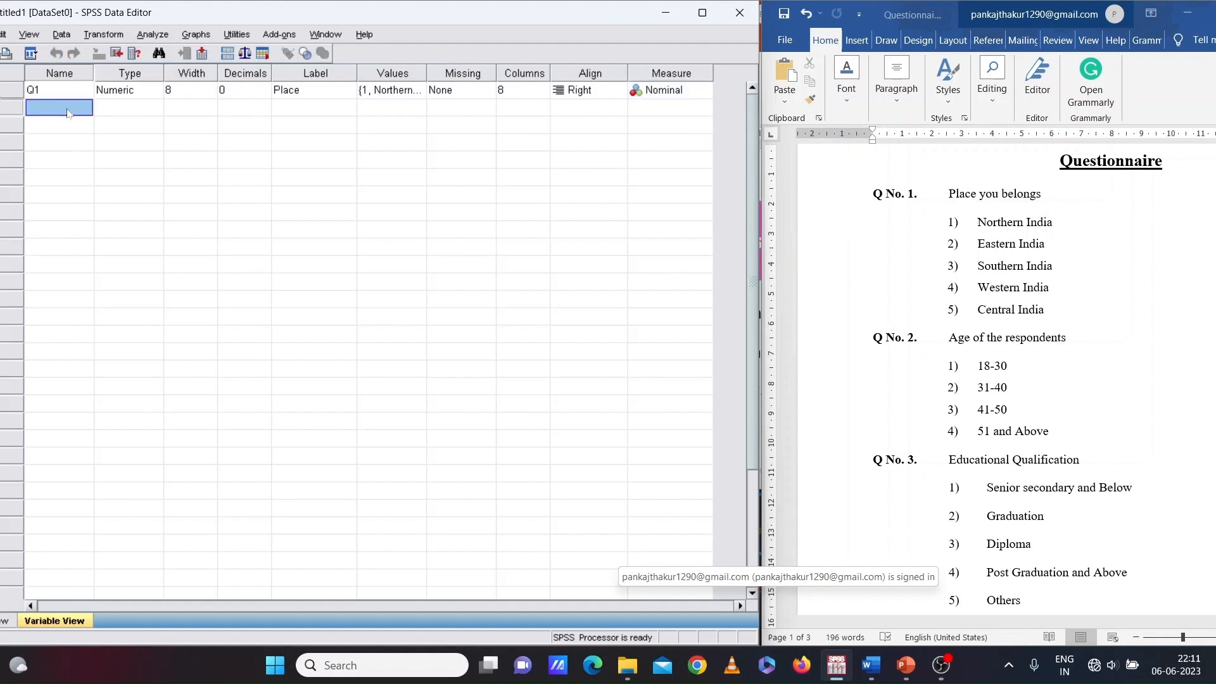
{"action": "type", "text": "Q@"}
{"action": "key", "text": "BackSpace"}
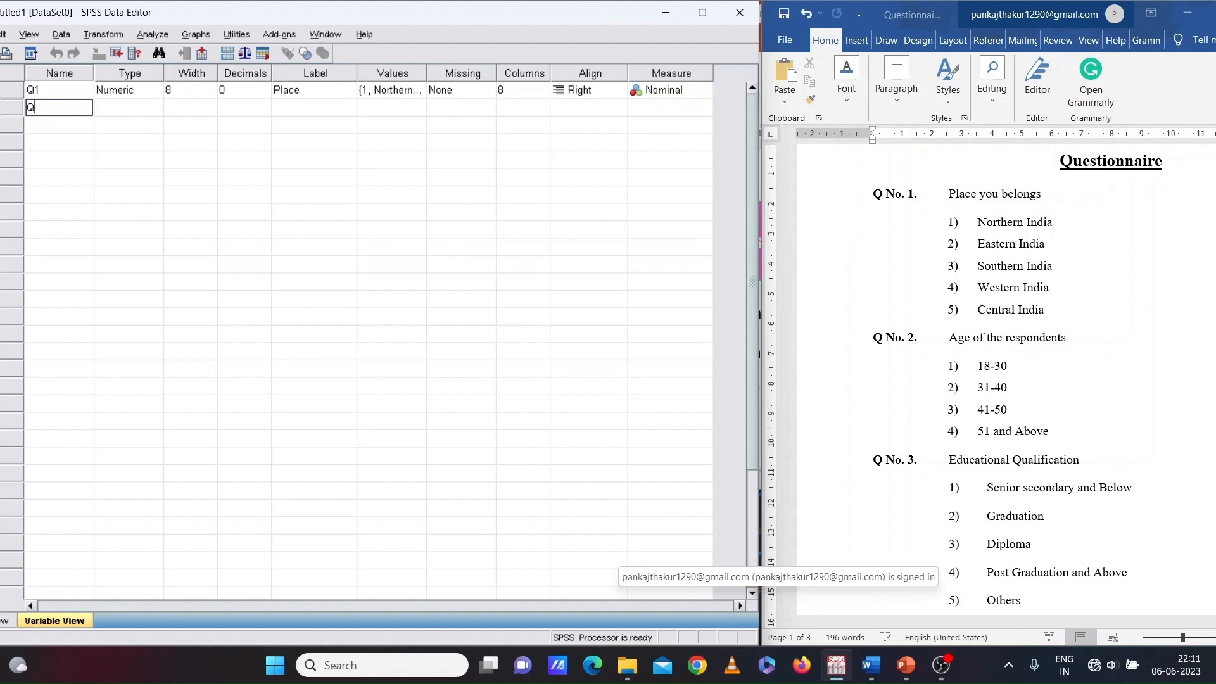
{"action": "type", "text": "2"}
{"action": "left_click", "coordinate": [121, 109]}
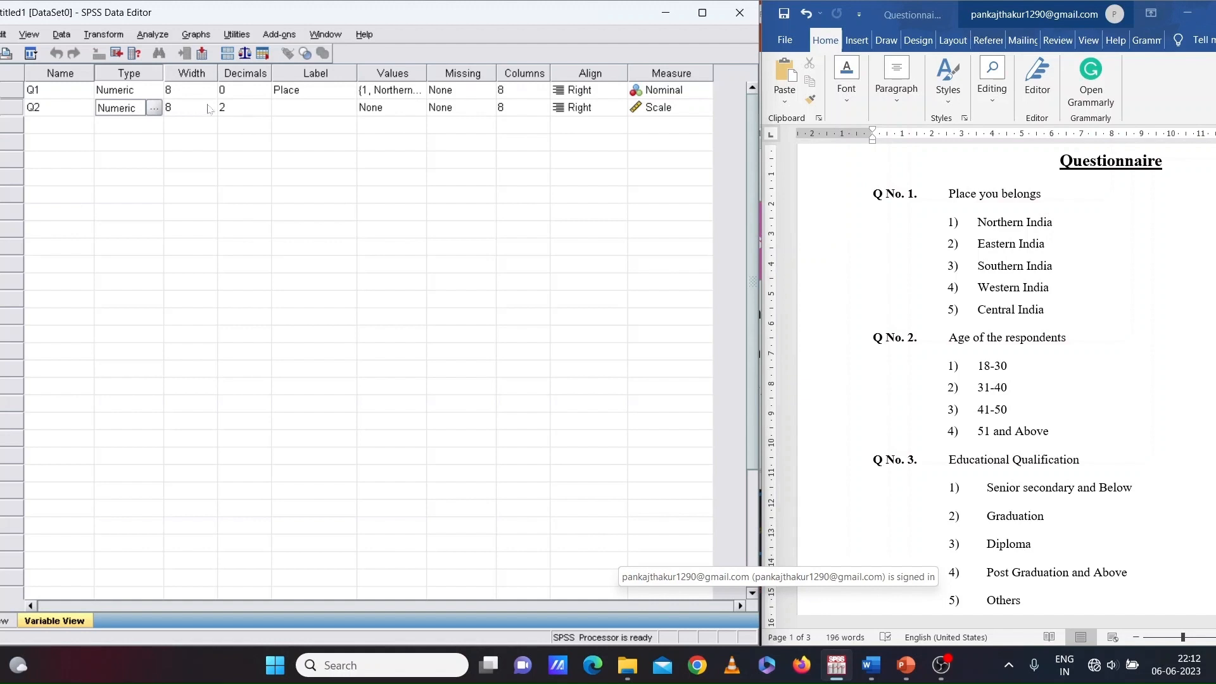
Set the decimals of Q2 to 0 and give it the label "Age of respondents".
{"action": "left_click", "coordinate": [254, 111]}
{"action": "left_click", "coordinate": [264, 112]}
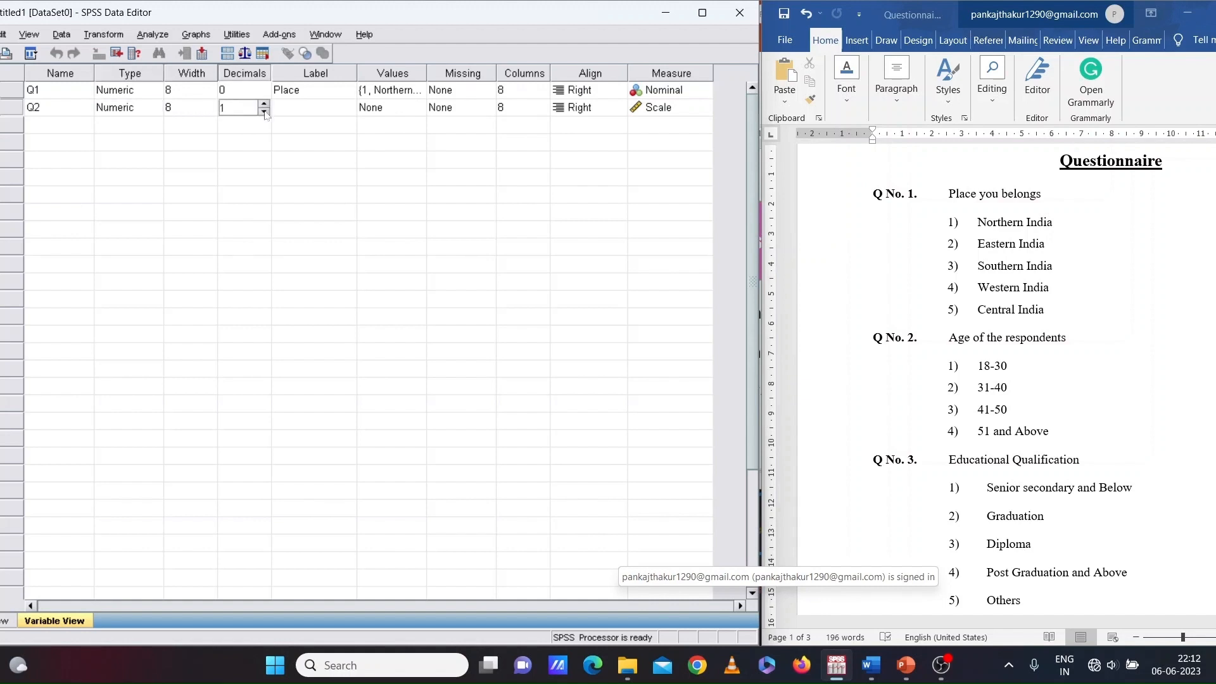
{"action": "left_click", "coordinate": [264, 112]}
{"action": "left_click", "coordinate": [305, 111]}
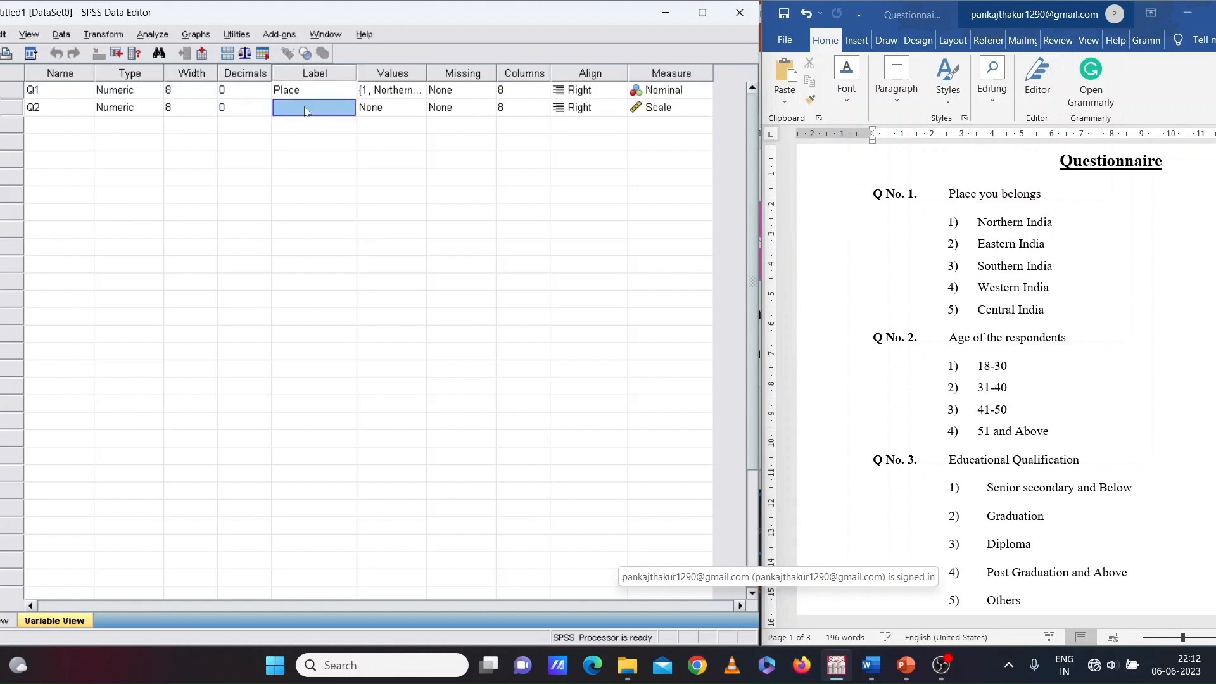
{"action": "type", "text": "Age of respondents"}
Open the value labels of Q2 and add value 1 with the label "18-30".
{"action": "left_click", "coordinate": [424, 110]}
{"action": "left_click", "coordinate": [424, 109]}
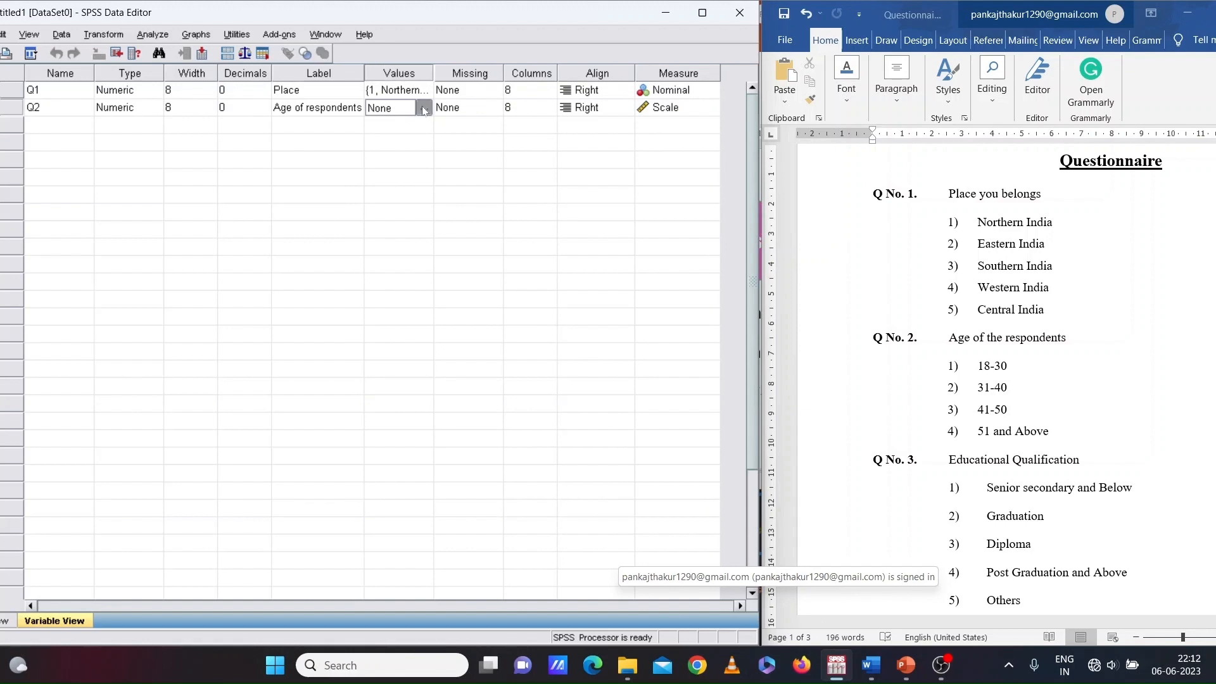
{"action": "type", "text": "1"}
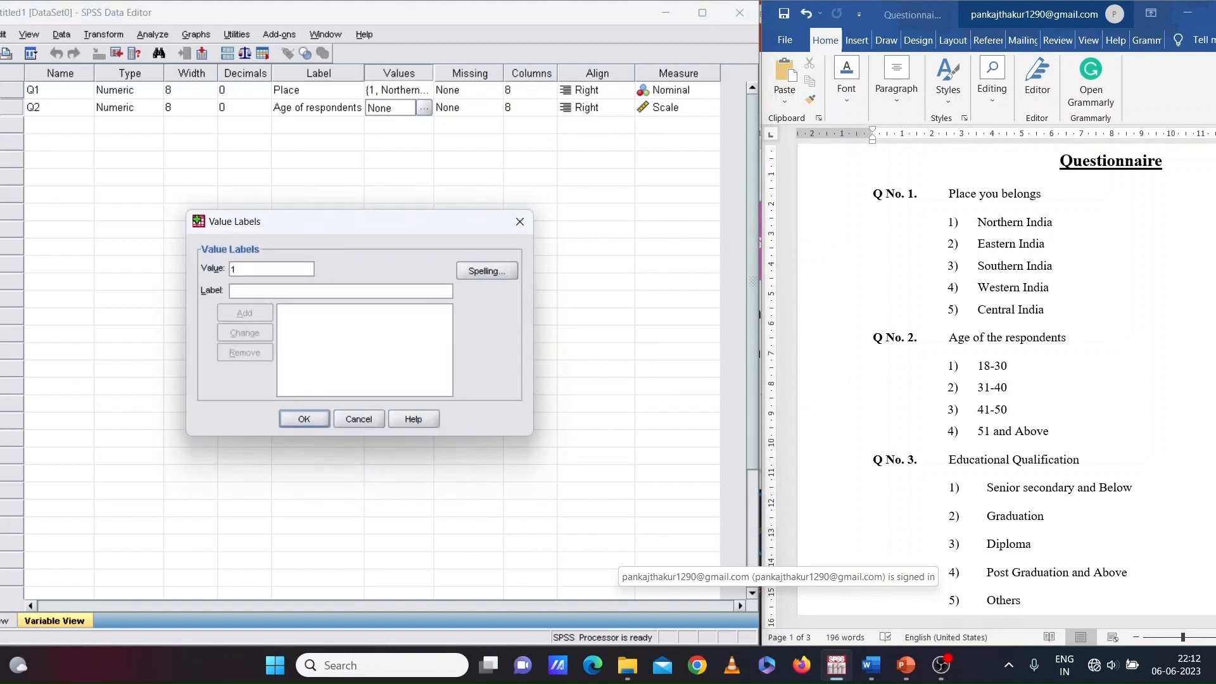
{"action": "key", "text": "Tab"}
{"action": "type", "text": "18-30"}
{"action": "left_click", "coordinate": [253, 317]}
Add value 2 with the label "31-40" to the Q2 value labels.
{"action": "type", "text": "2"}
{"action": "key", "text": "Tab"}
{"action": "type", "text": "31-4"}
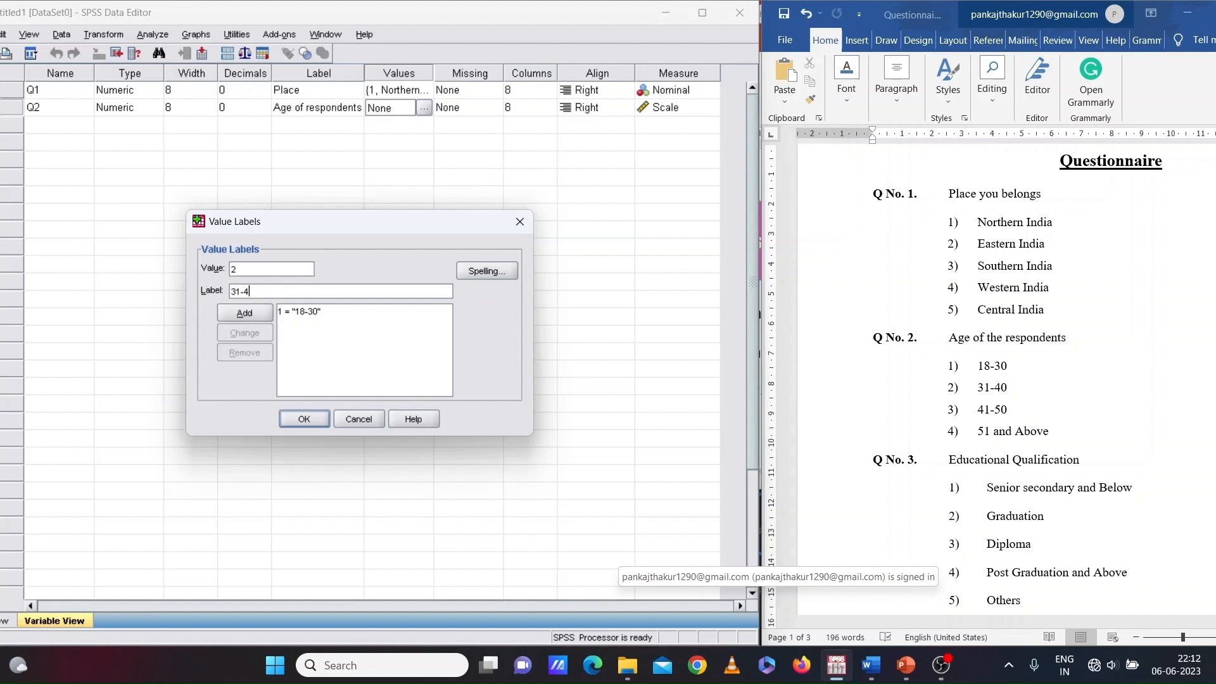
{"action": "type", "text": "0"}
{"action": "left_click", "coordinate": [246, 314]}
Add value labels 3 "41-50" and 4 "51 and Above" to Q2 and apply the list.
{"action": "type", "text": "3"}
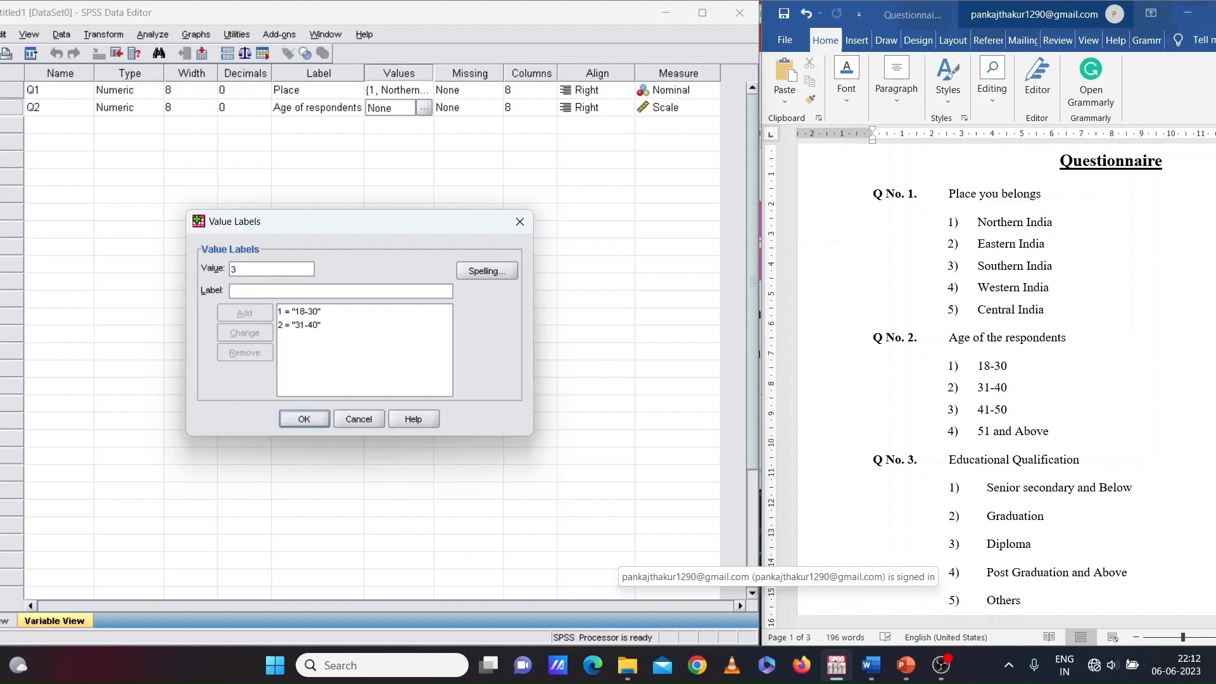
{"action": "type", "text": " = \"41-50"}
{"action": "left_click", "coordinate": [242, 315]}
{"action": "type", "text": "4"}
{"action": "type", "text": "51"}
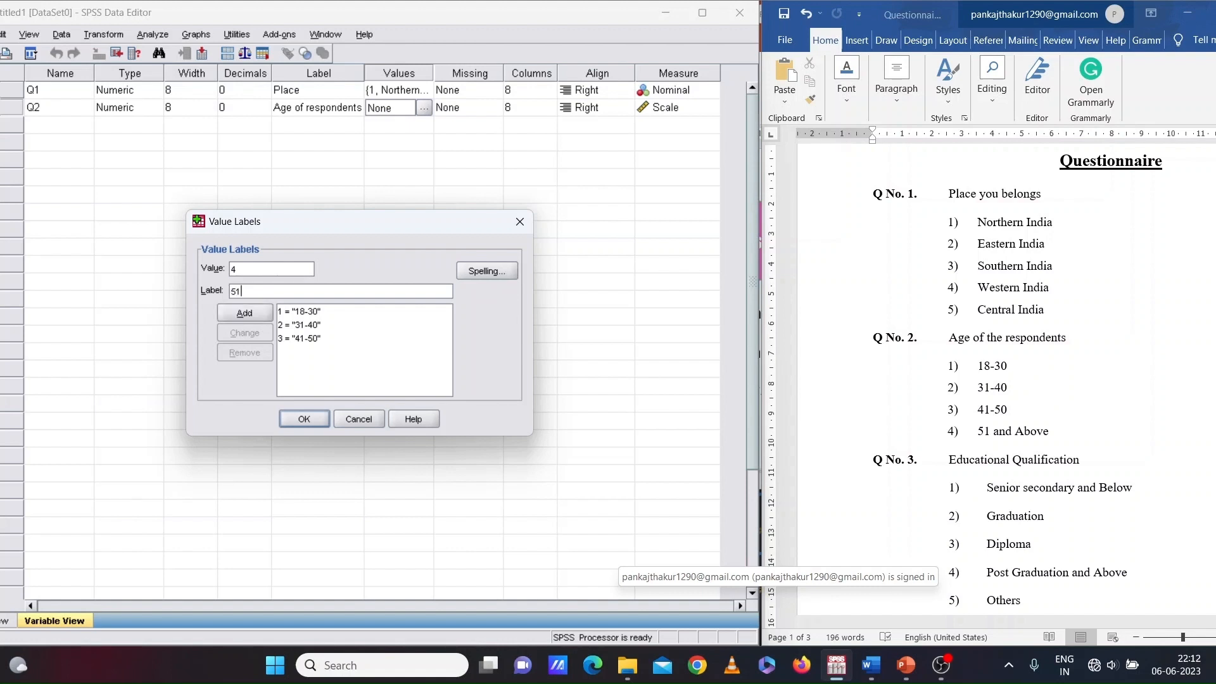
{"action": "type", "text": " and Above"}
{"action": "left_click", "coordinate": [244, 313]}
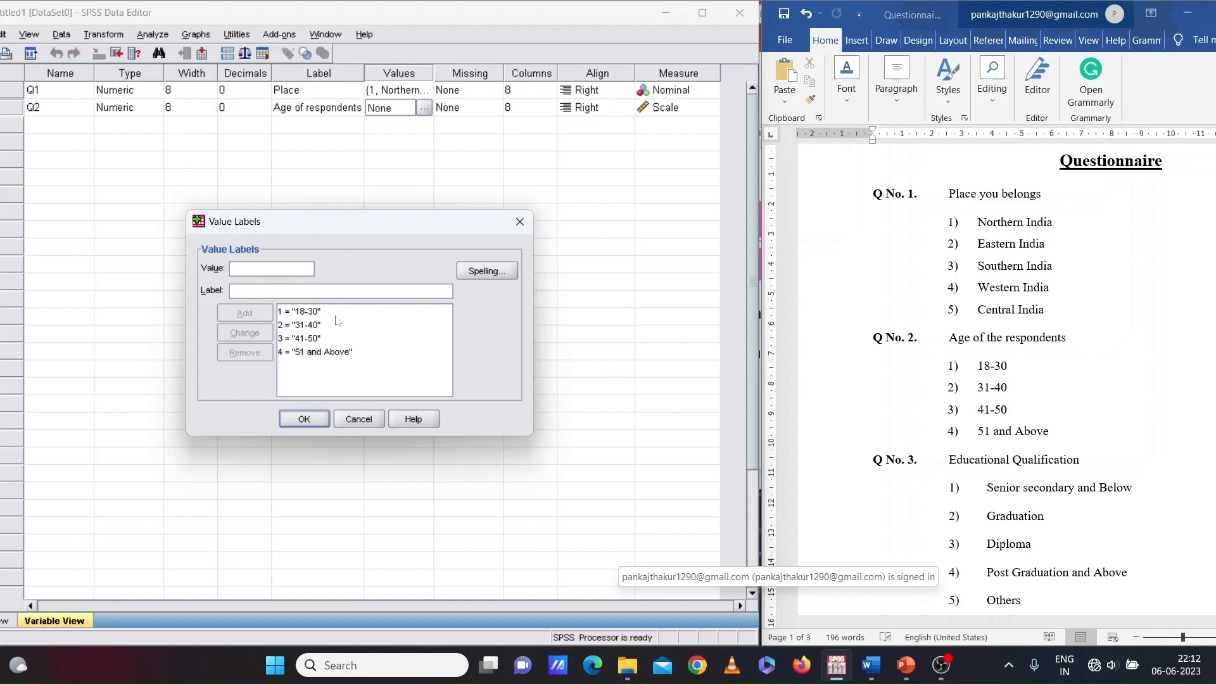
{"action": "left_click", "coordinate": [303, 423]}
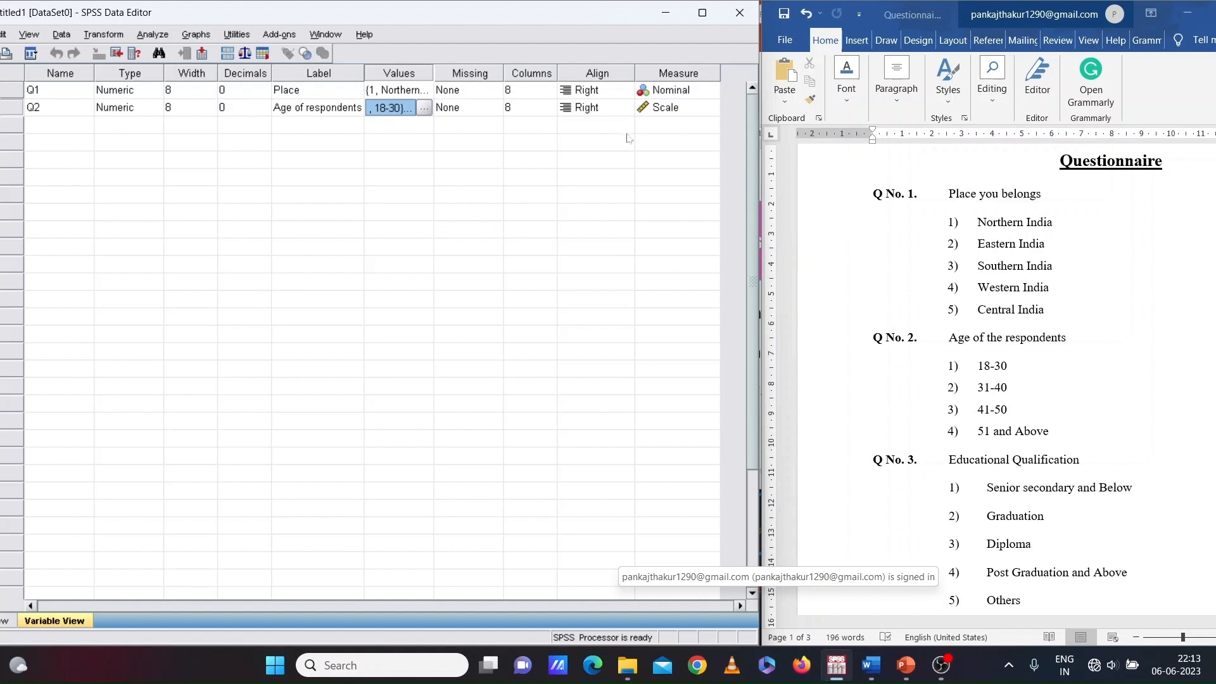
Set the measurement level of variable Q2 to Ordinal.
{"action": "left_click", "coordinate": [689, 112]}
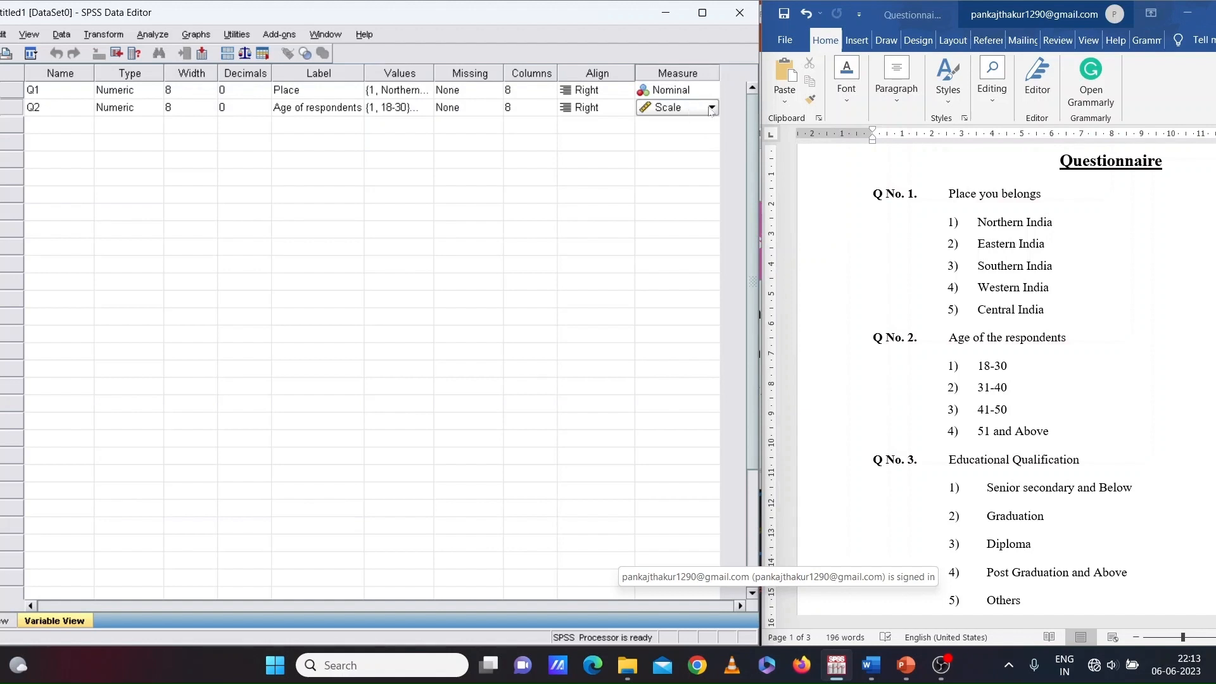
{"action": "left_click", "coordinate": [710, 109]}
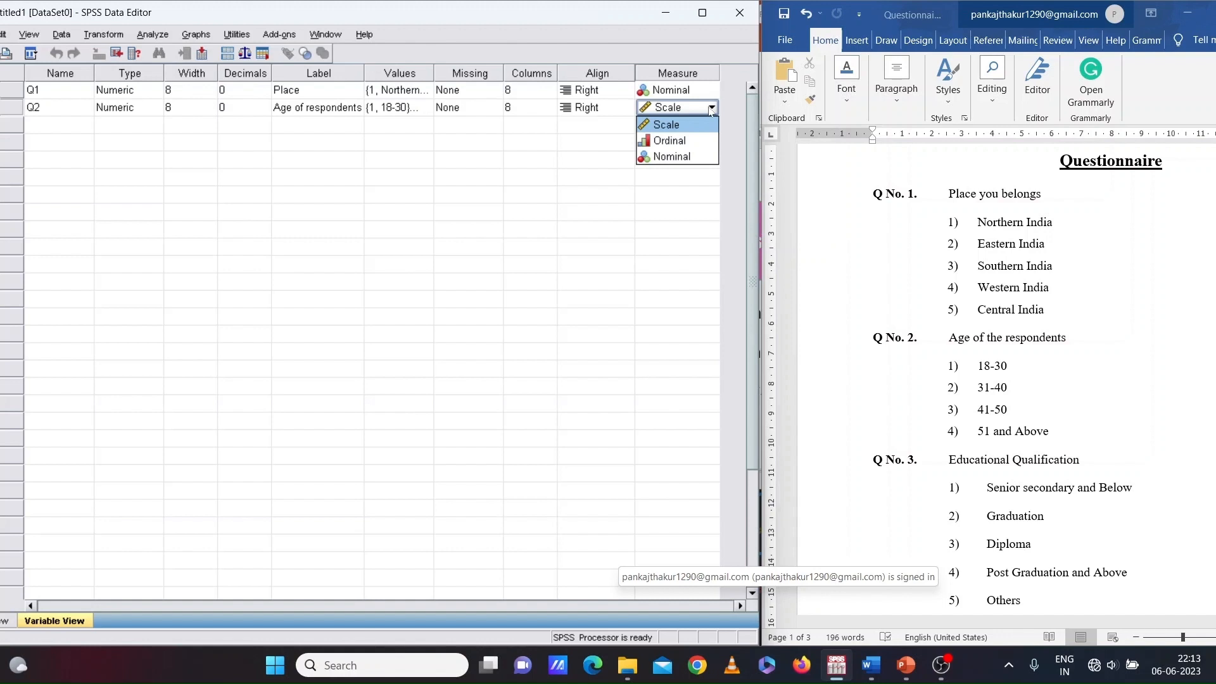
{"action": "left_click", "coordinate": [684, 140]}
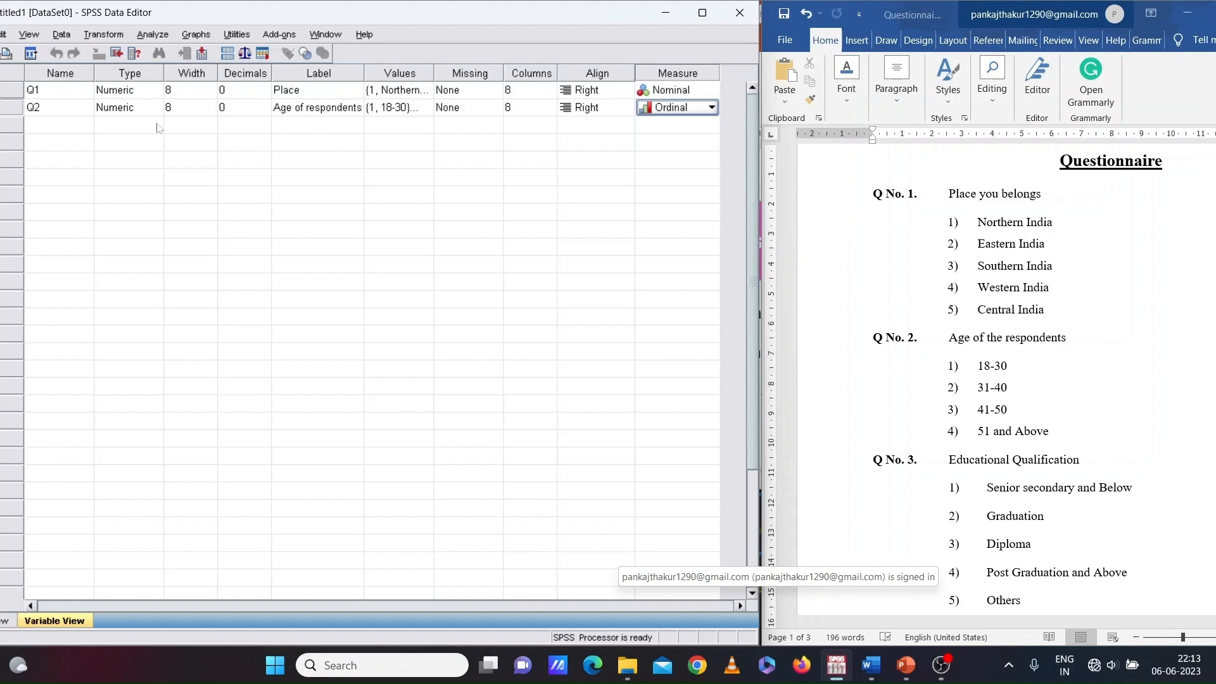
Add a third variable named Q3 with the label "Educational Qualification".
{"action": "left_click", "coordinate": [58, 130]}
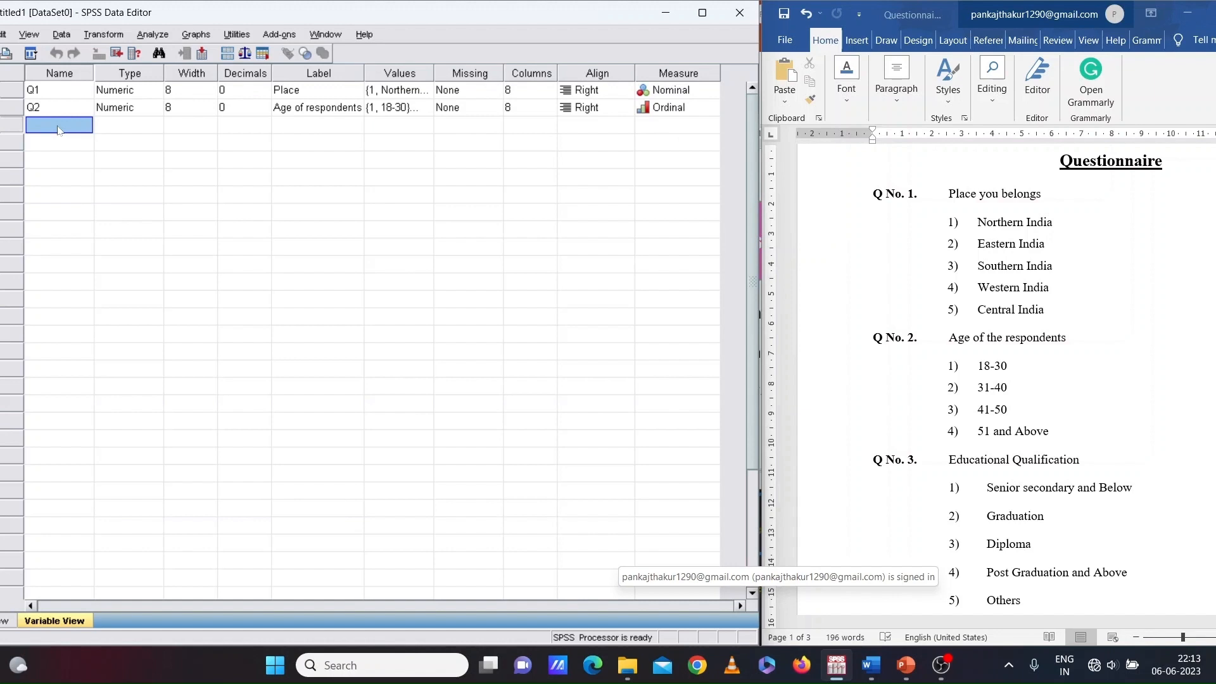
{"action": "type", "text": "Q3"}
{"action": "left_click", "coordinate": [135, 126]}
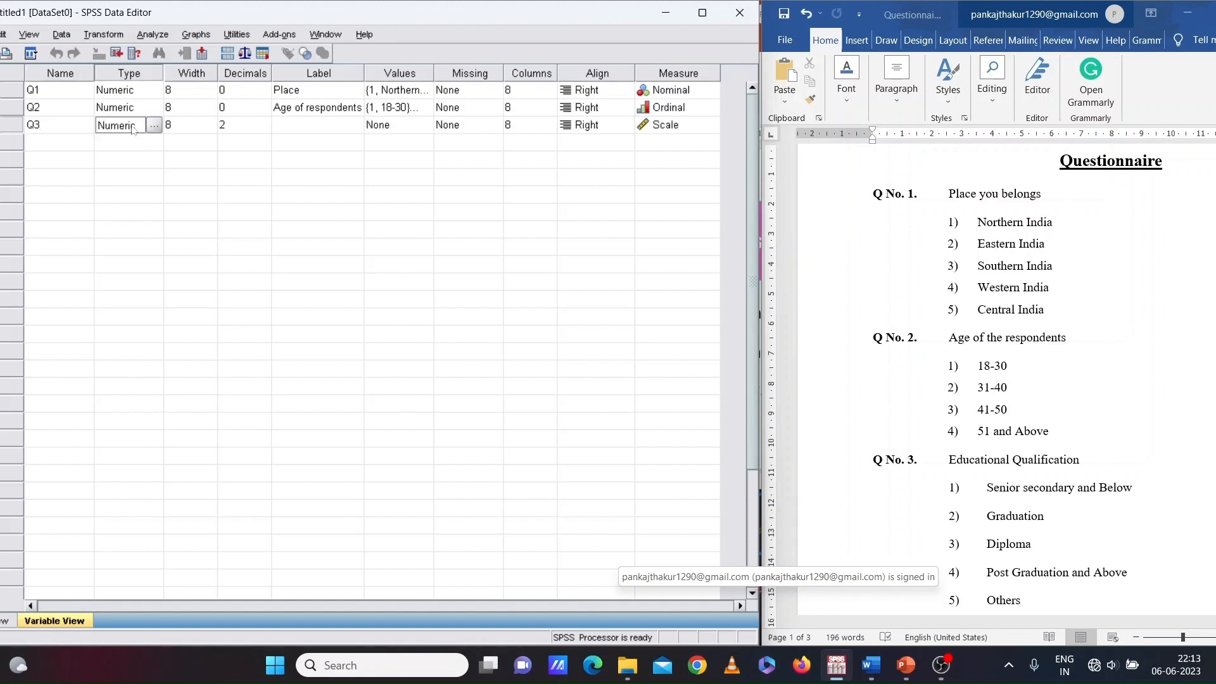
{"action": "left_click", "coordinate": [295, 124]}
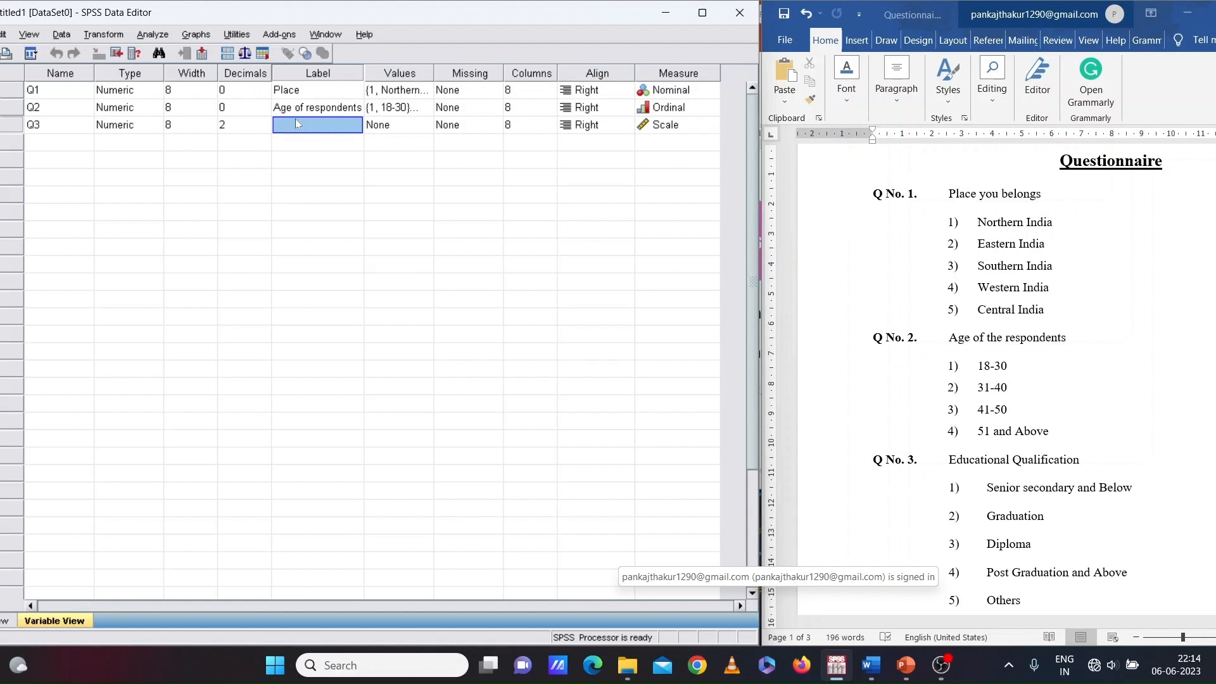
{"action": "type", "text": "Educational Qualification"}
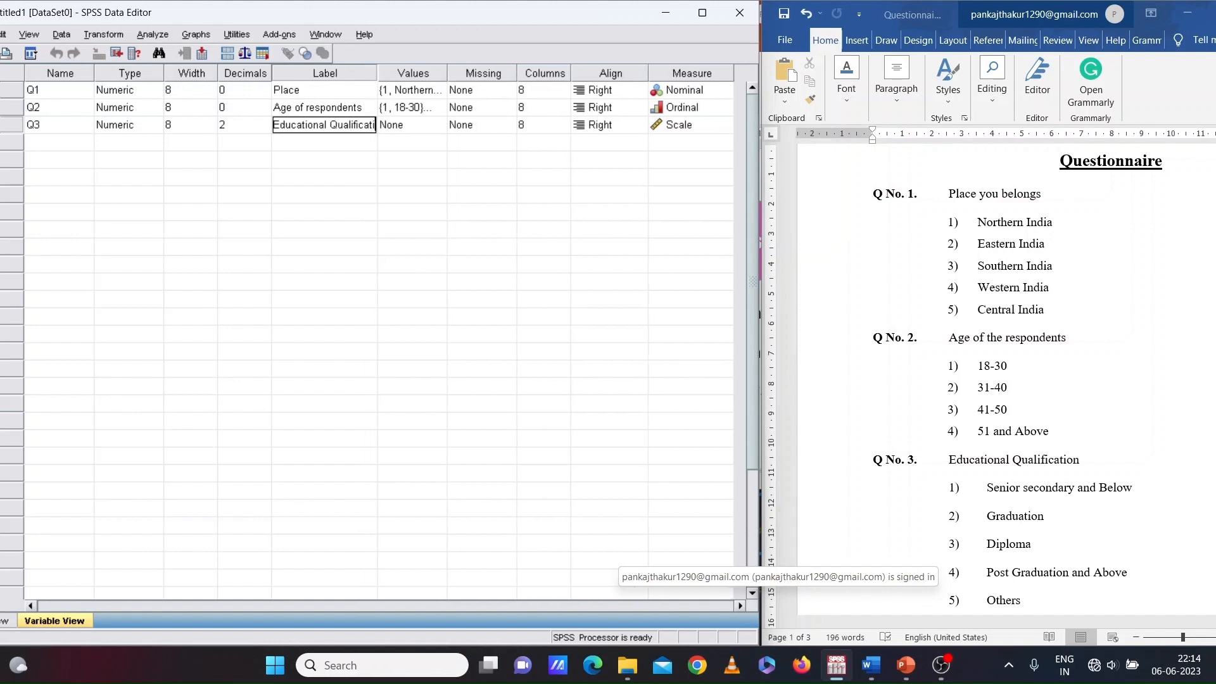
Open the value labels of Q3 and add value 1 with "Senior secondary and Below" copied from the Word questionnaire.
{"action": "left_click", "coordinate": [439, 130]}
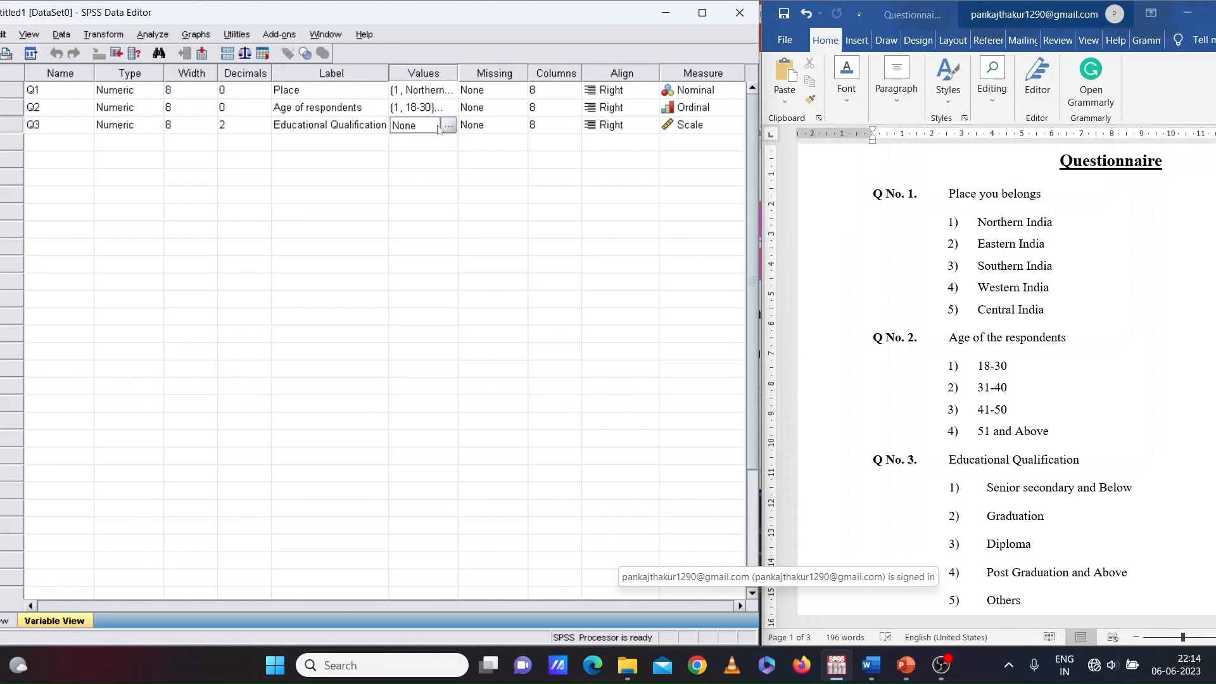
{"action": "left_click", "coordinate": [449, 127]}
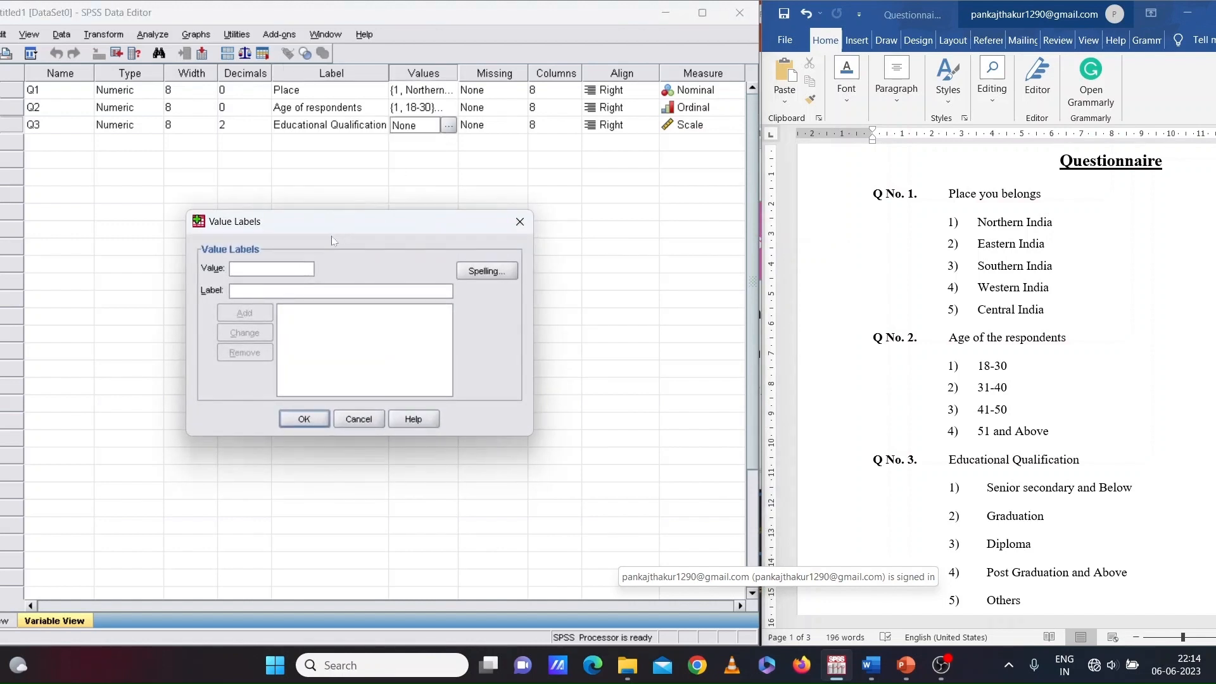
{"action": "type", "text": "1"}
{"action": "left_click_drag", "start_coordinate": [1137, 495], "coordinate": [986, 494]}
{"action": "key", "text": "ctrl+c"}
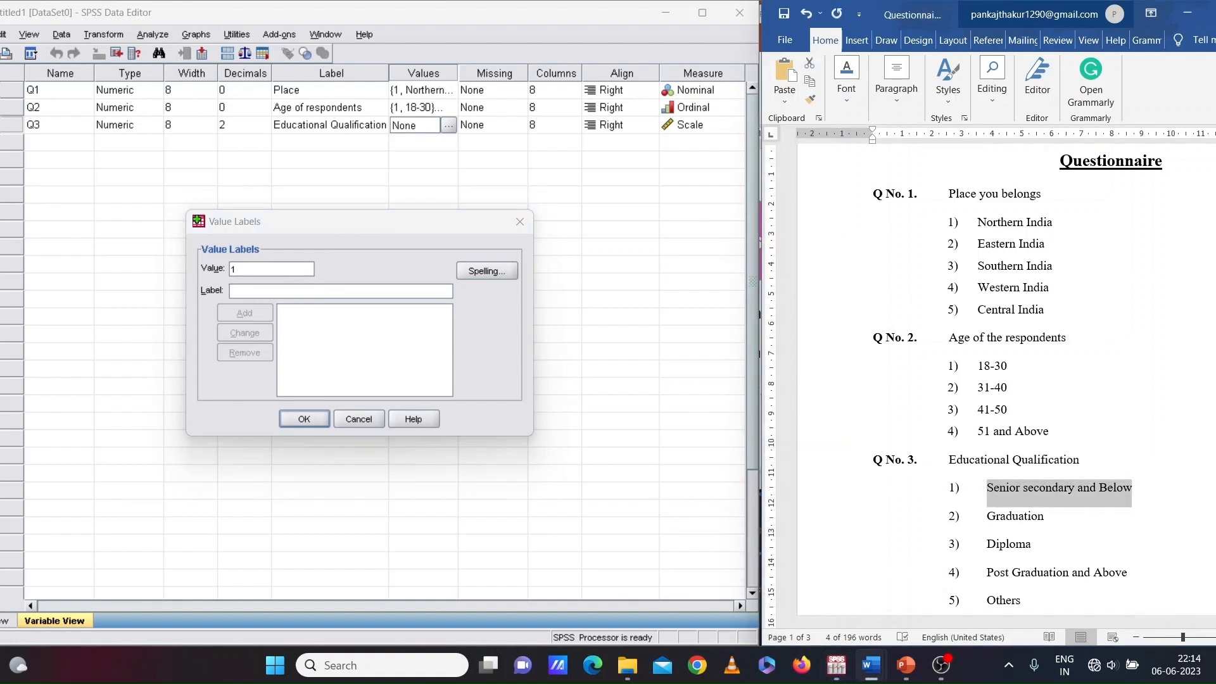
{"action": "left_click", "coordinate": [299, 292]}
{"action": "key", "text": "ctrl+v"}
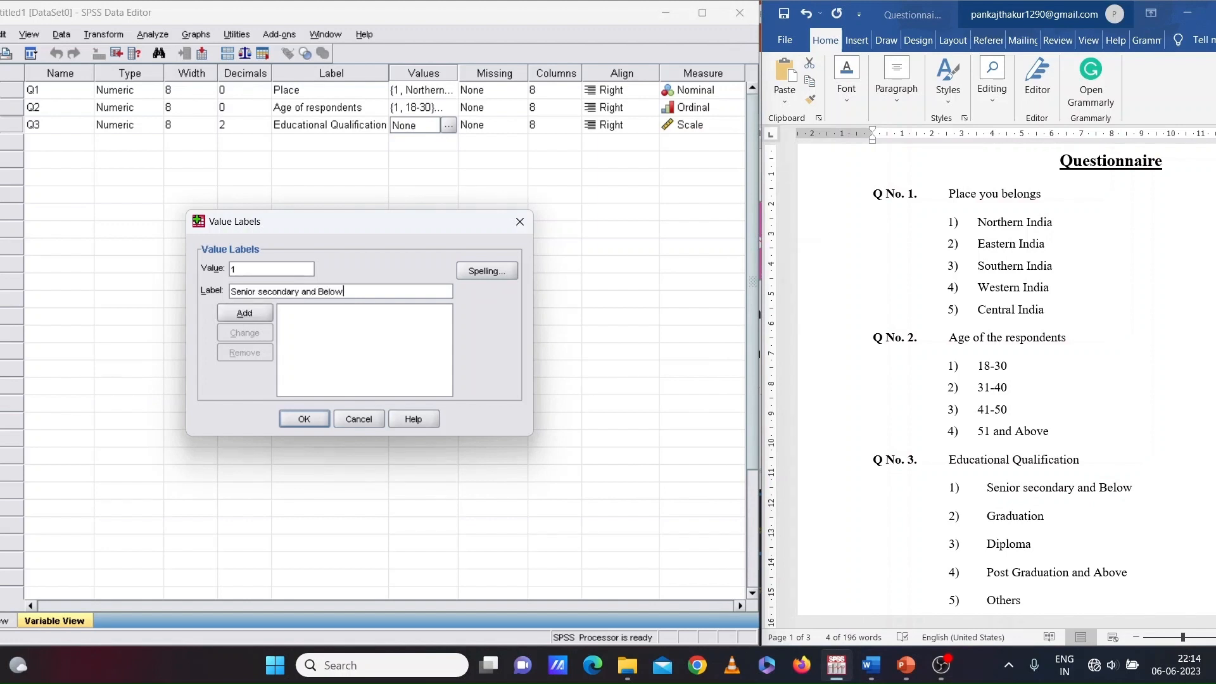
{"action": "left_click", "coordinate": [254, 314]}
Add Q3 value labels 2 "Graduation", 3 "Diploma", 4 "Post graduation And Above" and 5 "Others", and apply the list.
{"action": "type", "text": "2"}
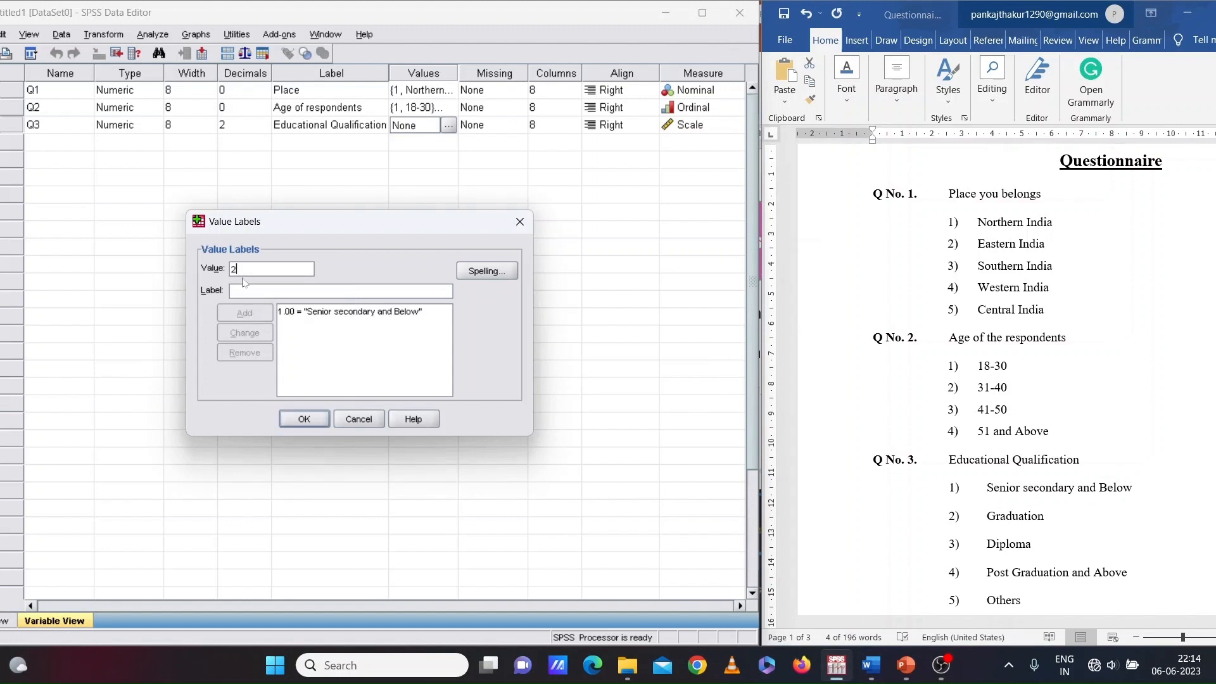
{"action": "key", "text": "Tab"}
{"action": "type", "text": "Graduat"}
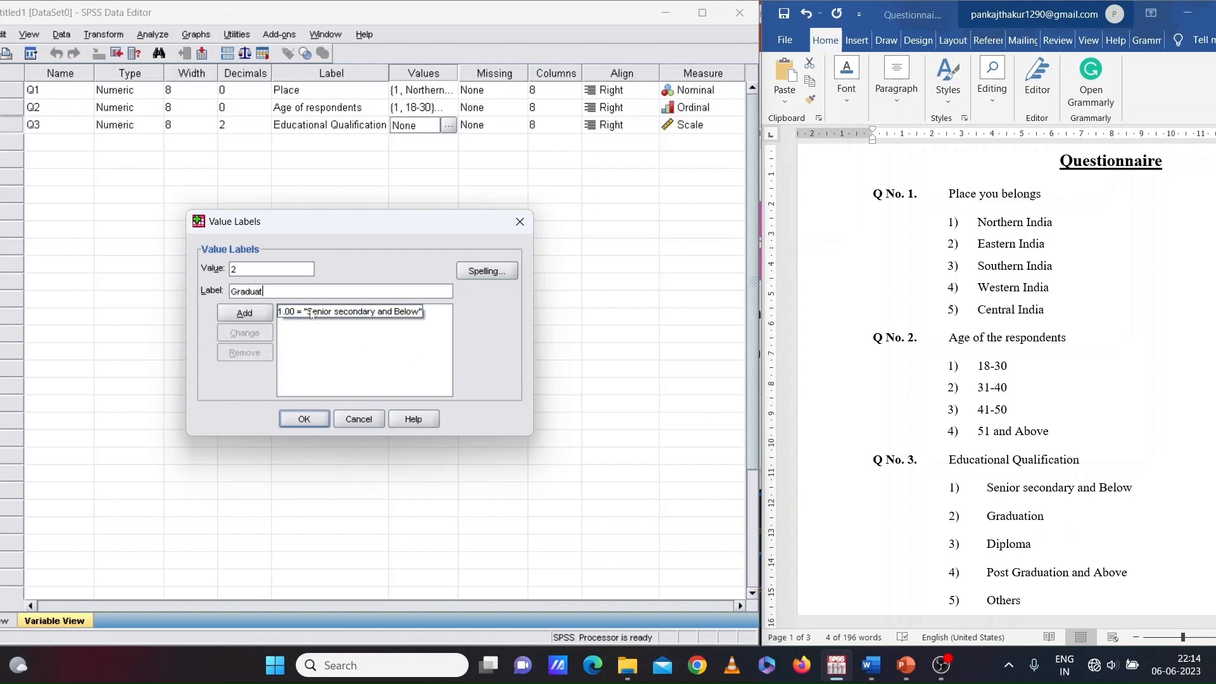
{"action": "type", "text": "ion"}
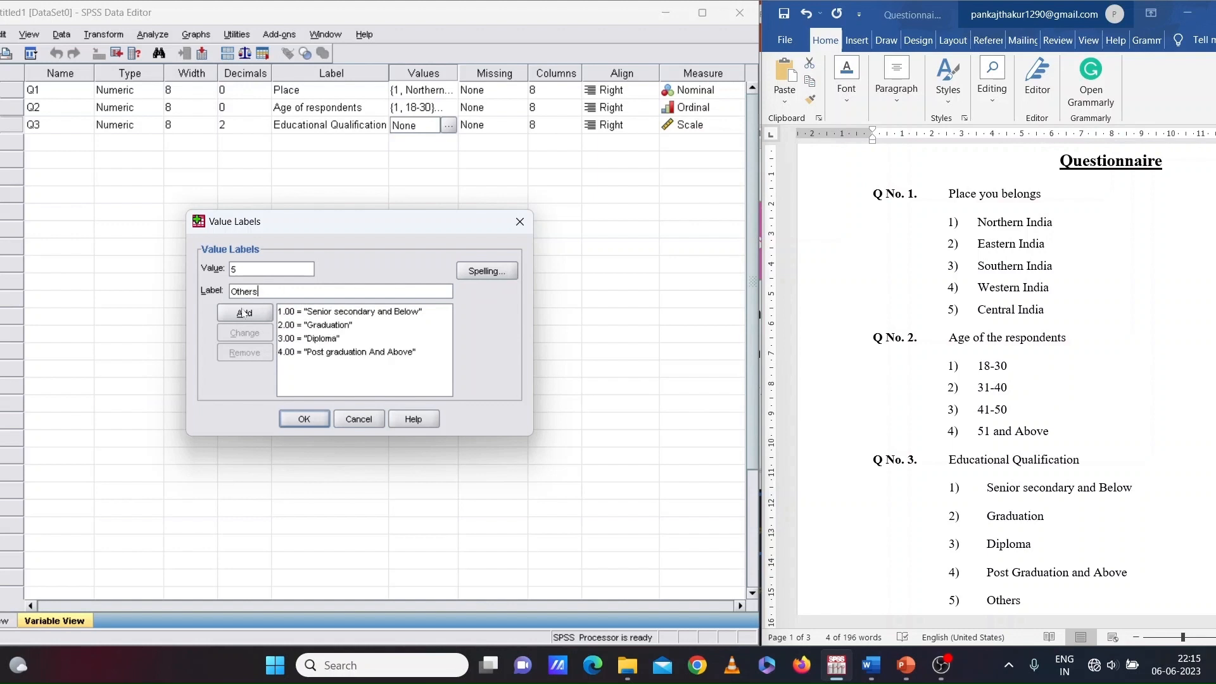
{"action": "left_click", "coordinate": [244, 312]}
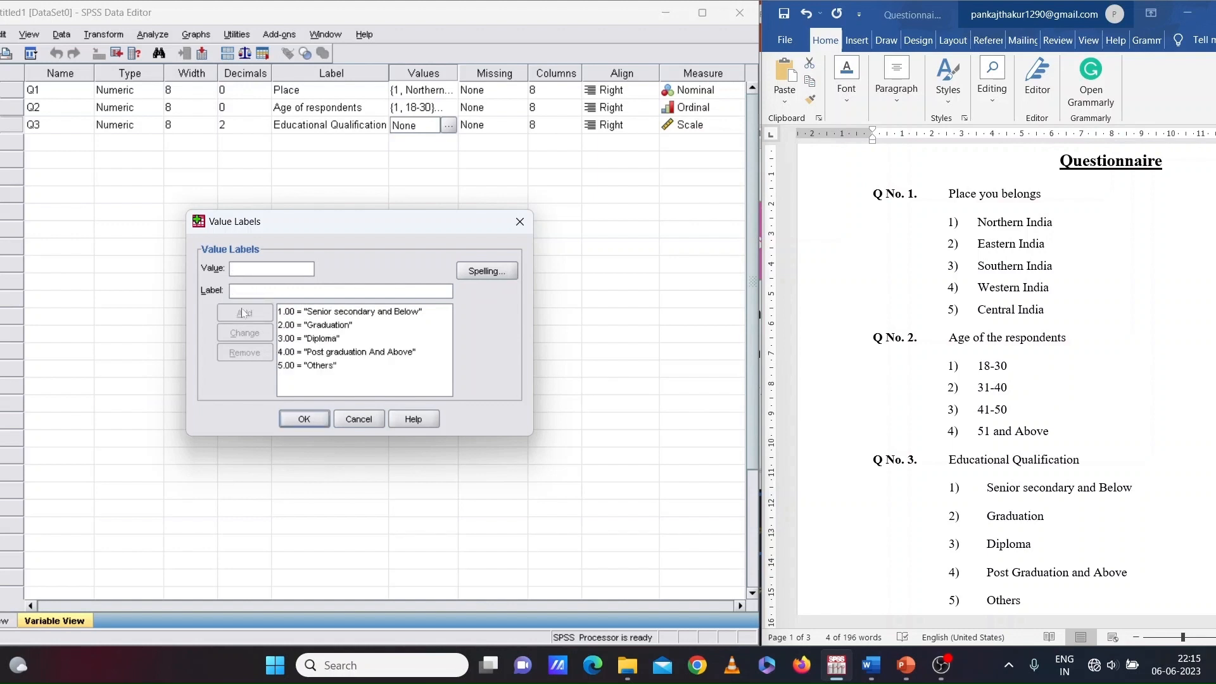
{"action": "left_click", "coordinate": [300, 420]}
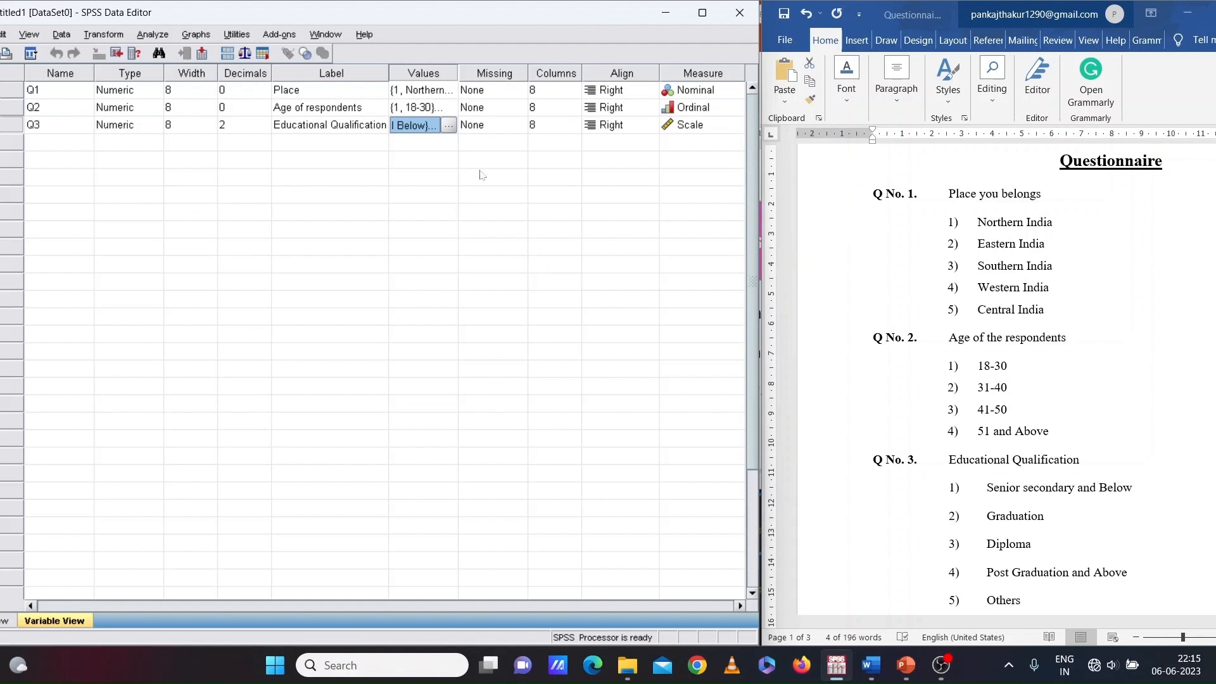
Set the measurement level of variable Q3 to Nominal.
{"action": "left_click", "coordinate": [712, 125]}
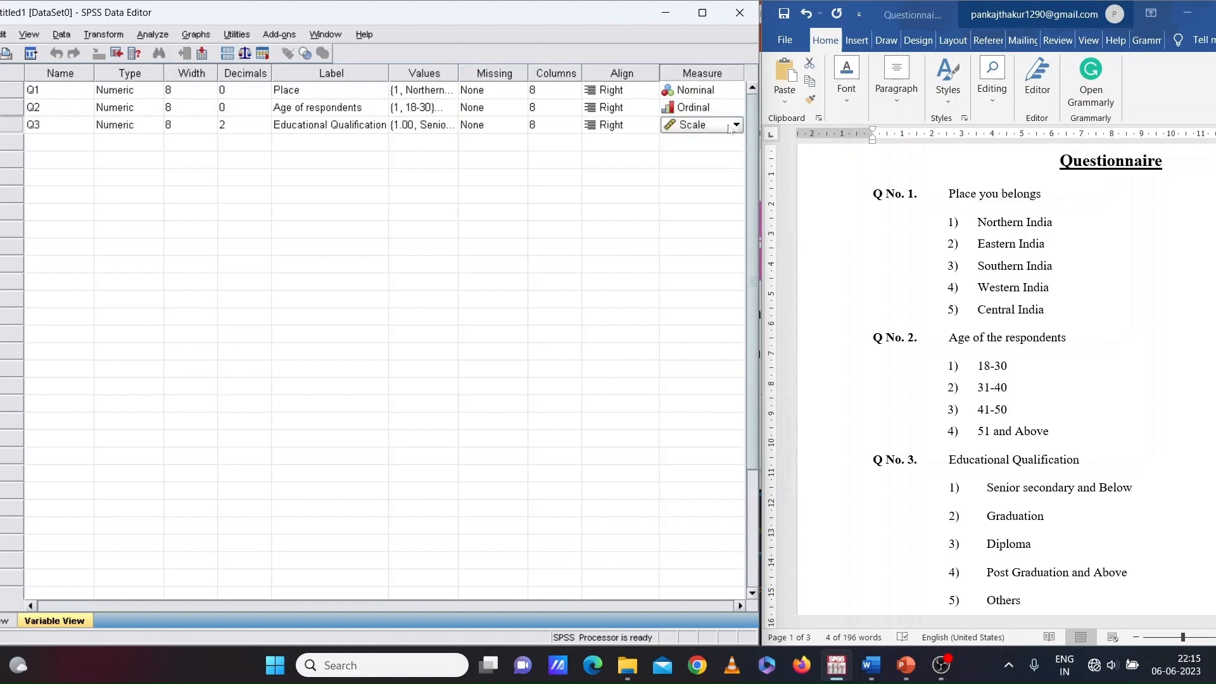
{"action": "left_click", "coordinate": [716, 128]}
{"action": "left_click", "coordinate": [717, 175]}
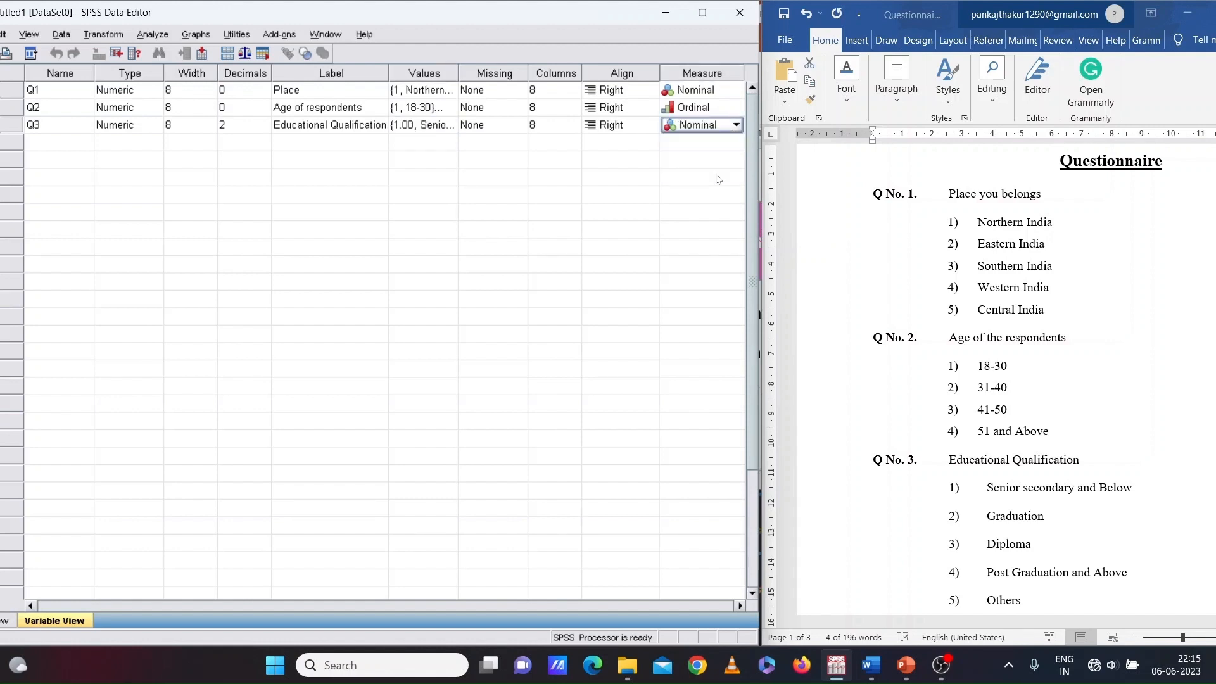
Add a fourth variable named Q4 with width 2, 0 decimals and the label "Number of family members".
{"action": "left_click_drag", "start_coordinate": [986, 488], "coordinate": [1132, 487]}
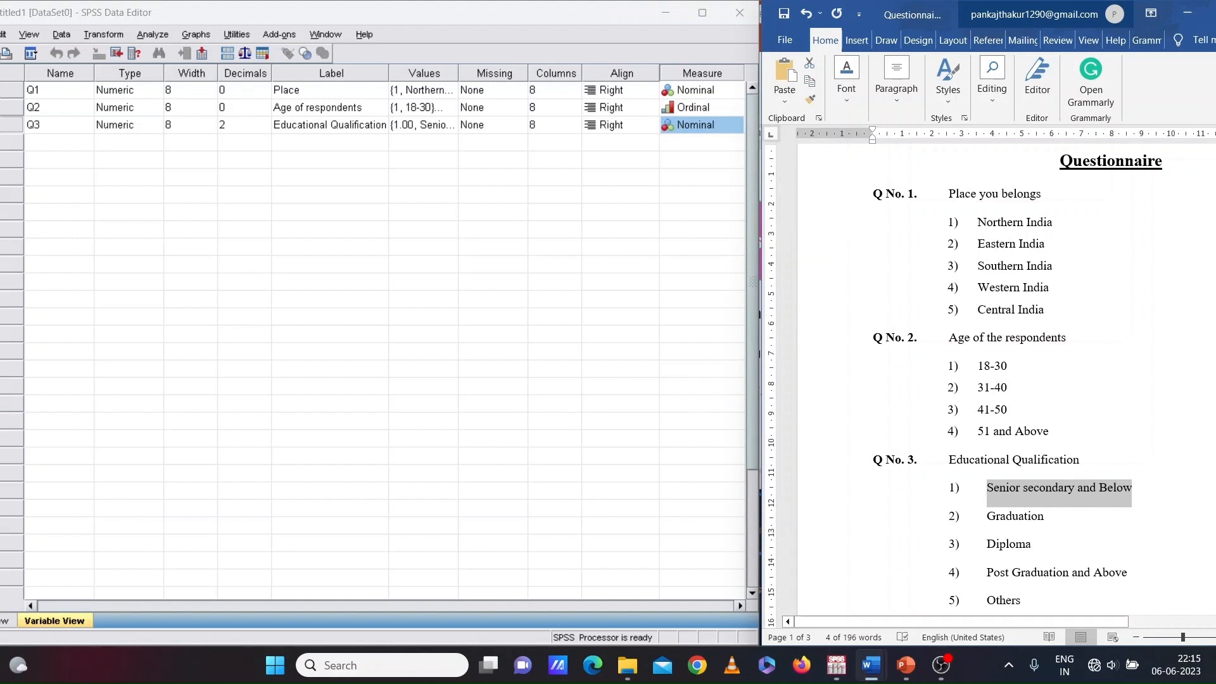
{"action": "left_click", "coordinate": [1126, 603]}
{"action": "scroll", "coordinate": [1127, 603], "scroll_direction": "down", "scroll_amount": 3}
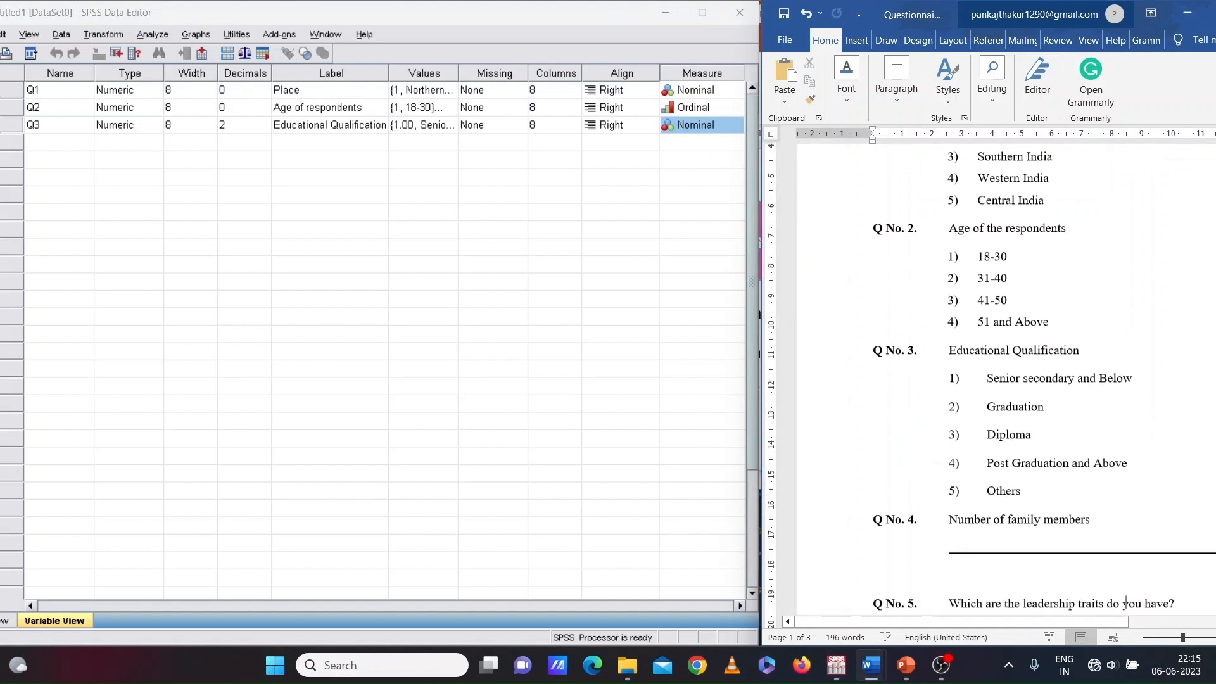
{"action": "scroll", "coordinate": [1126, 603], "scroll_direction": "down", "scroll_amount": 1}
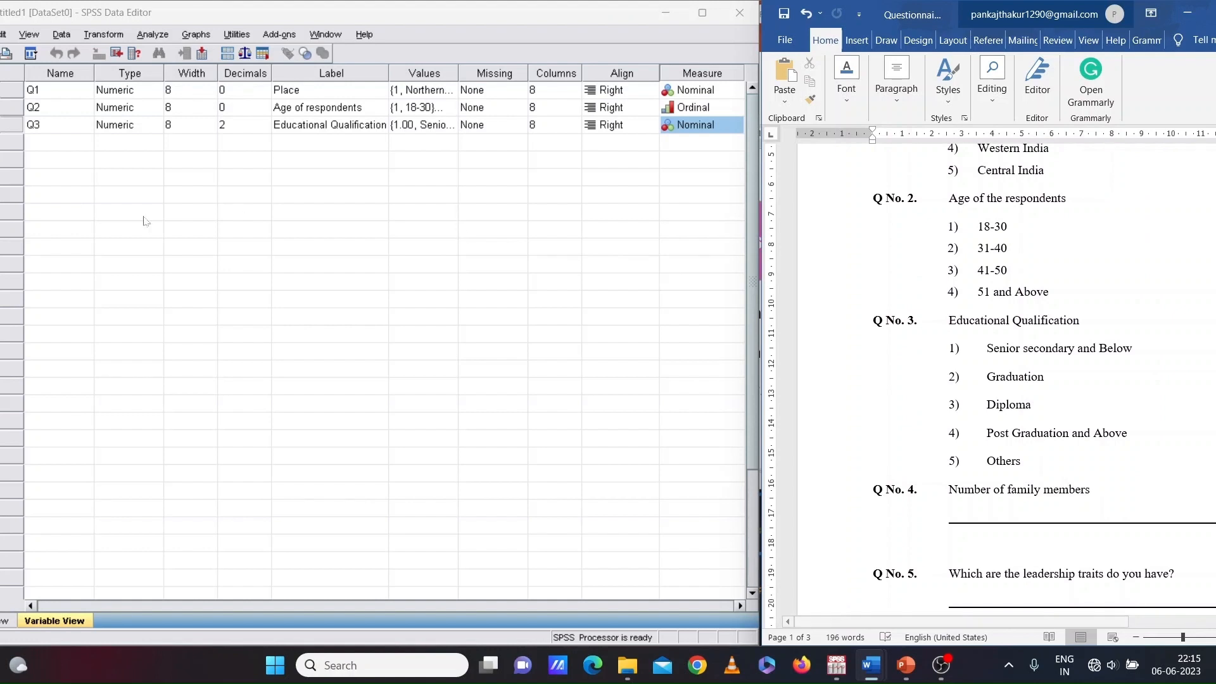
{"action": "left_click", "coordinate": [39, 148]}
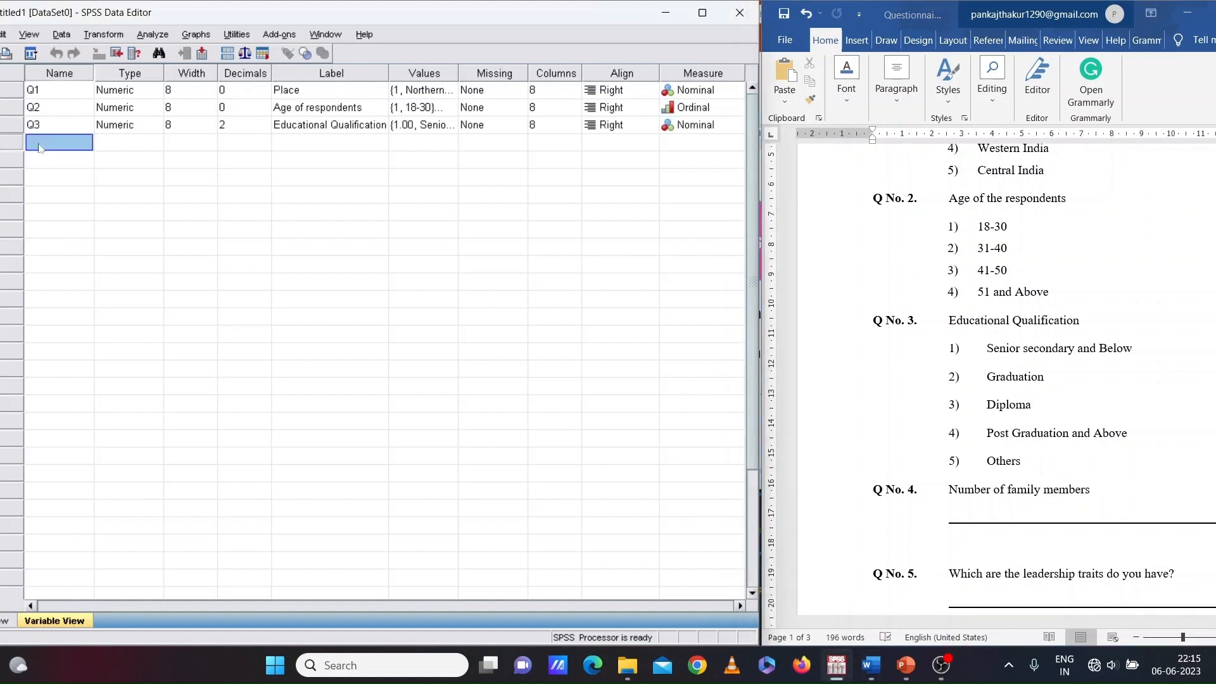
{"action": "type", "text": "Q4"}
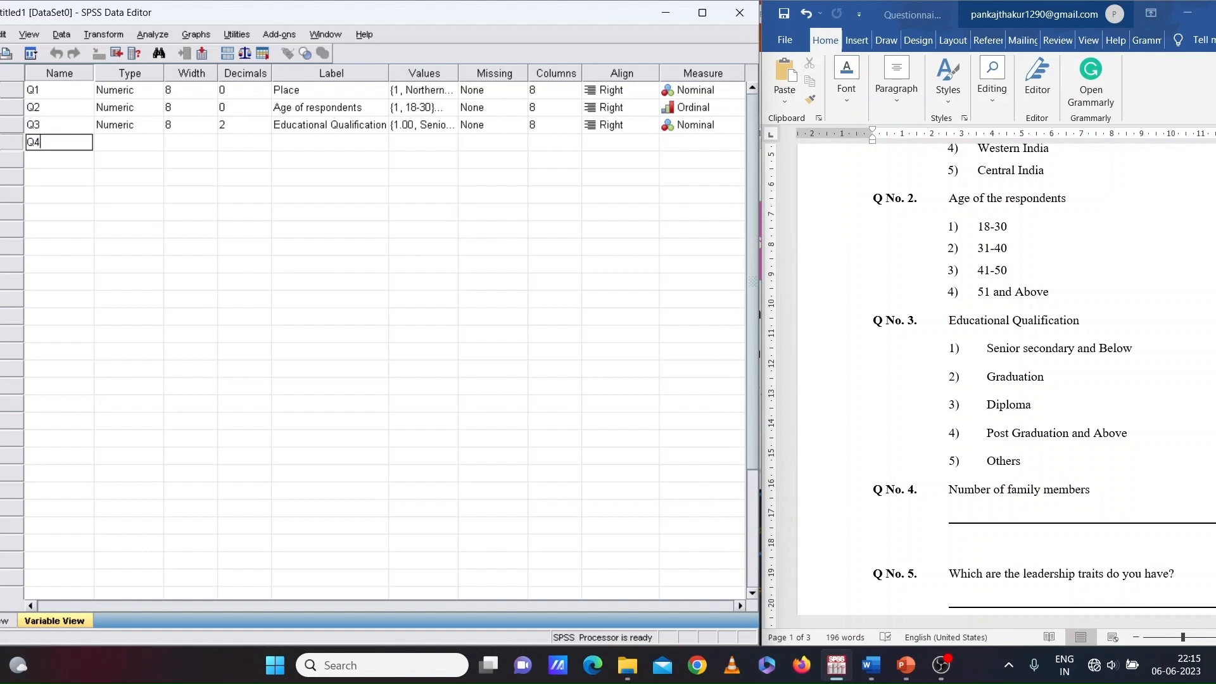
{"action": "left_click", "coordinate": [115, 143]}
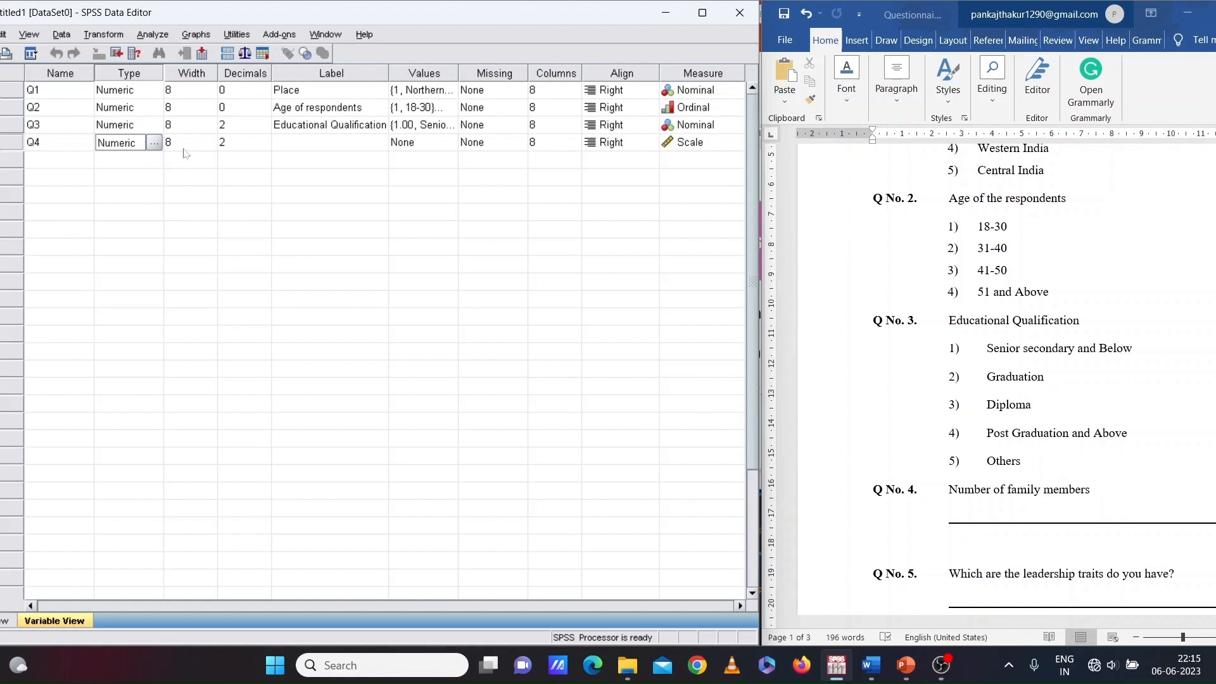
{"action": "left_click", "coordinate": [306, 146]}
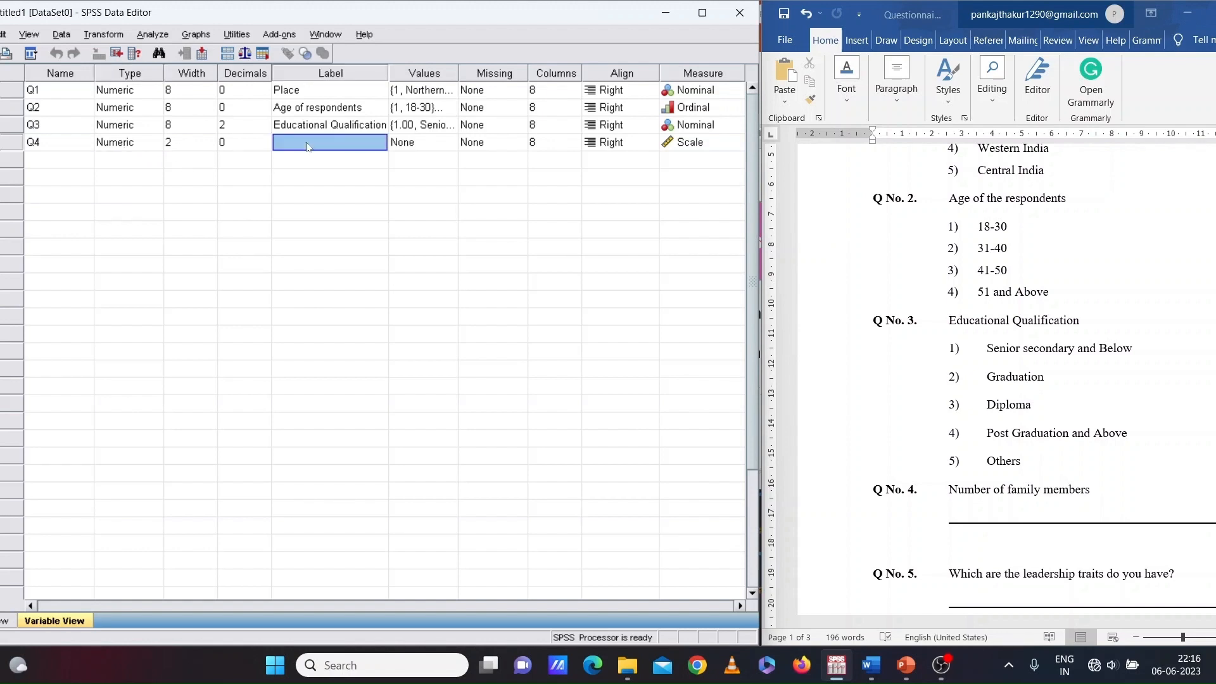
{"action": "type", "text": "Number "}
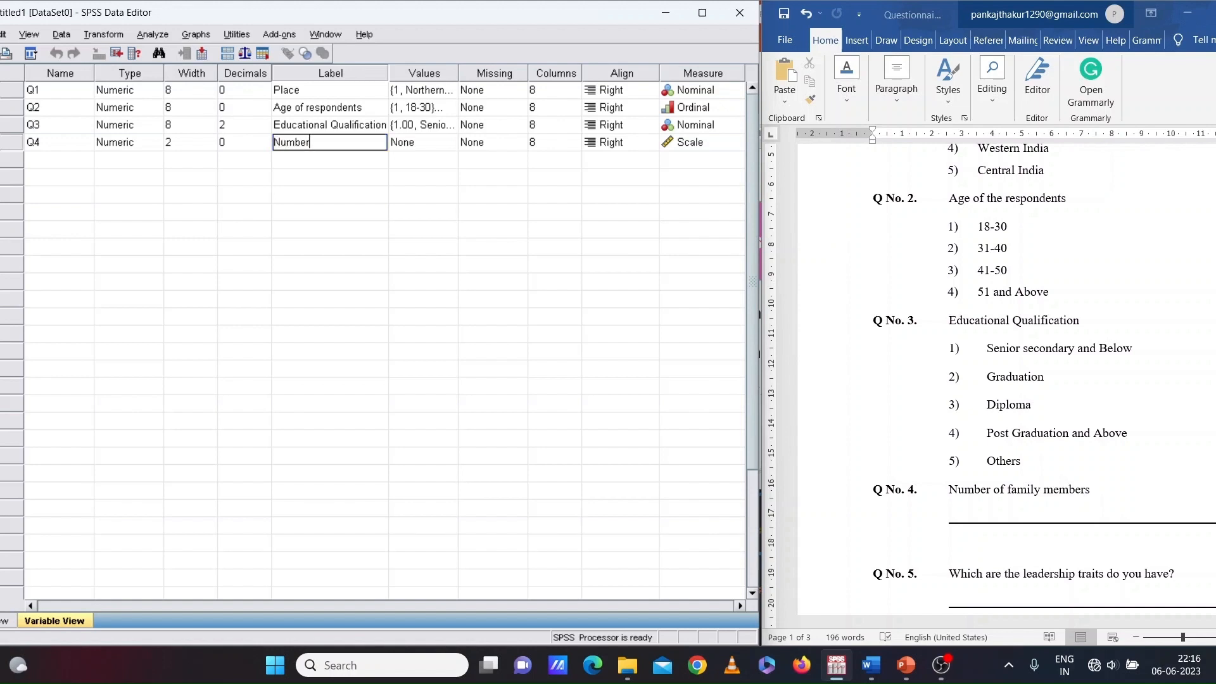
{"action": "type", "text": "of family members"}
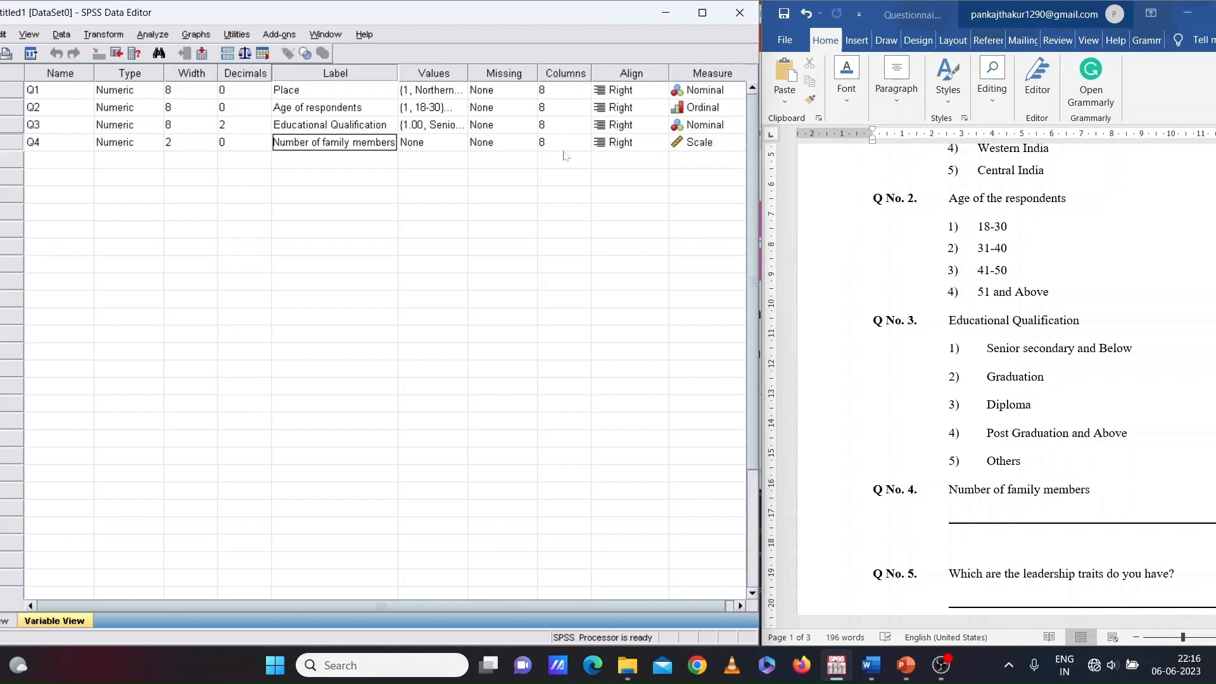
Set the measurement level of variable Q4 to Ordinal.
{"action": "left_click", "coordinate": [707, 142]}
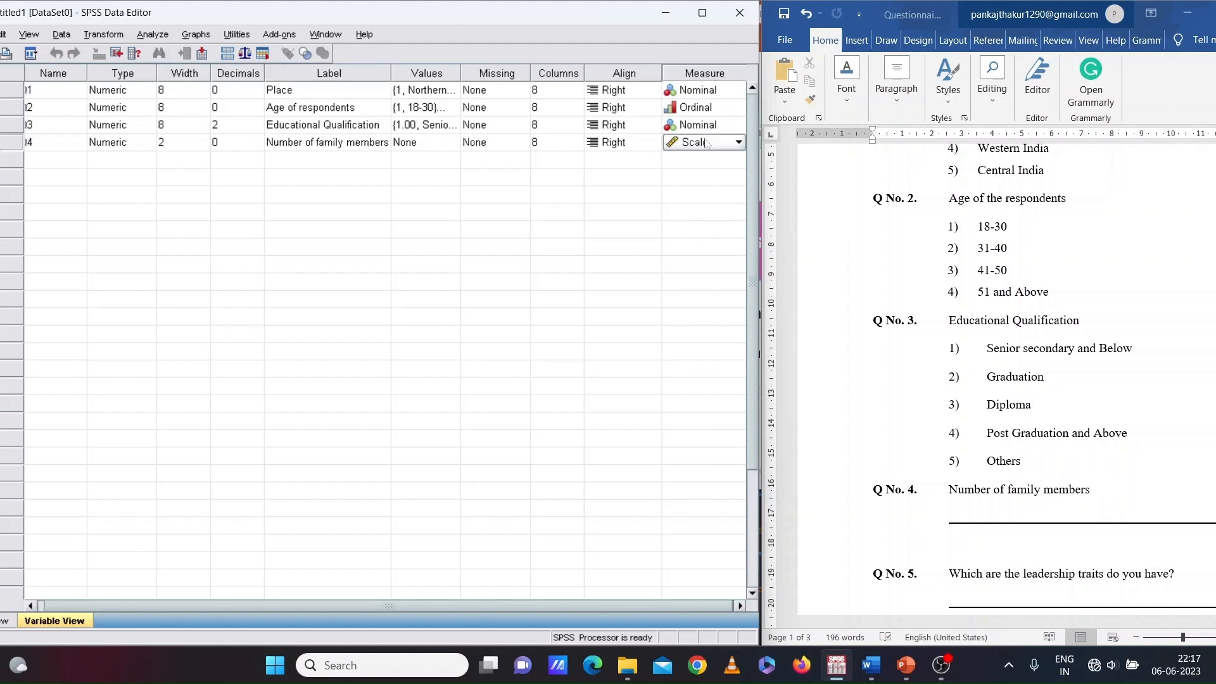
{"action": "left_click", "coordinate": [739, 143]}
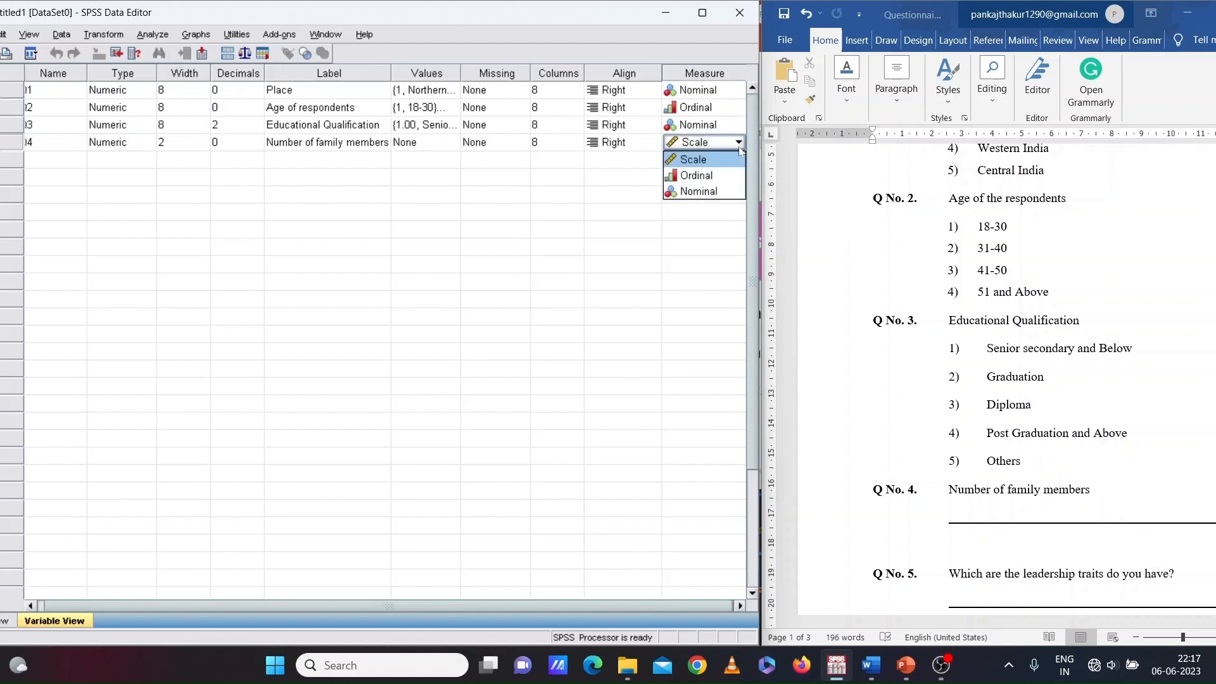
{"action": "left_click", "coordinate": [703, 177]}
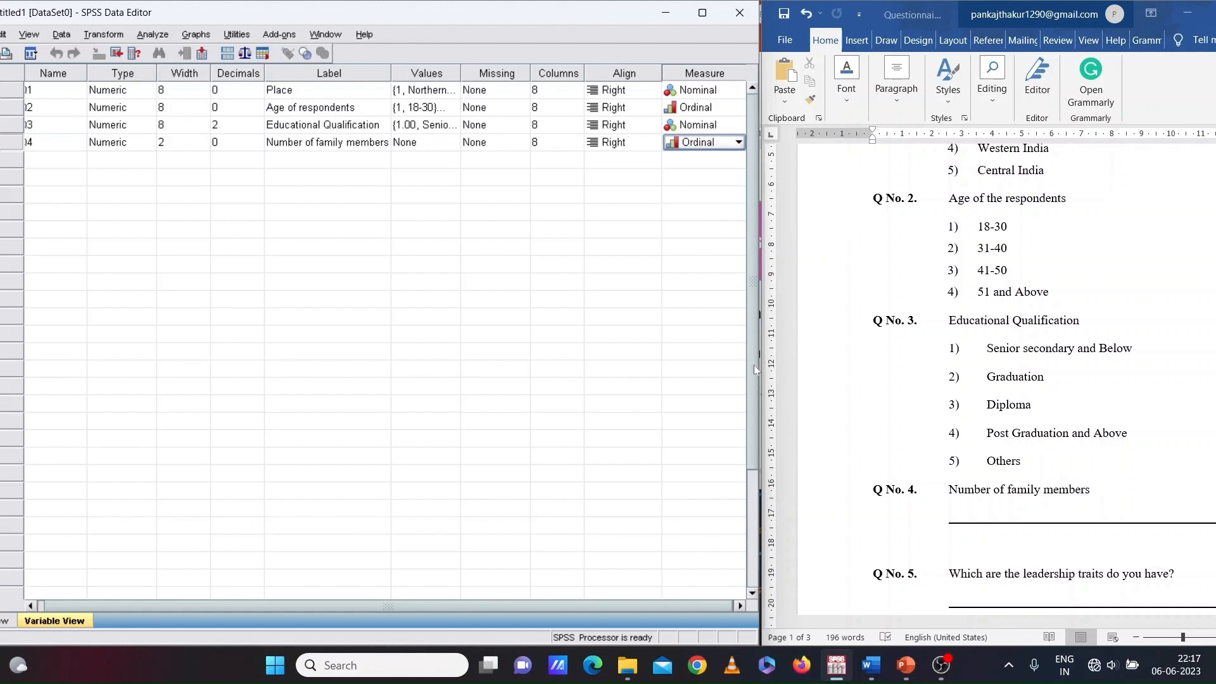
Add a fifth variable named Q5 below Q4 and bring question 5 into view in the Word questionnaire.
{"action": "left_click_drag", "start_coordinate": [754, 365], "coordinate": [754, 393]}
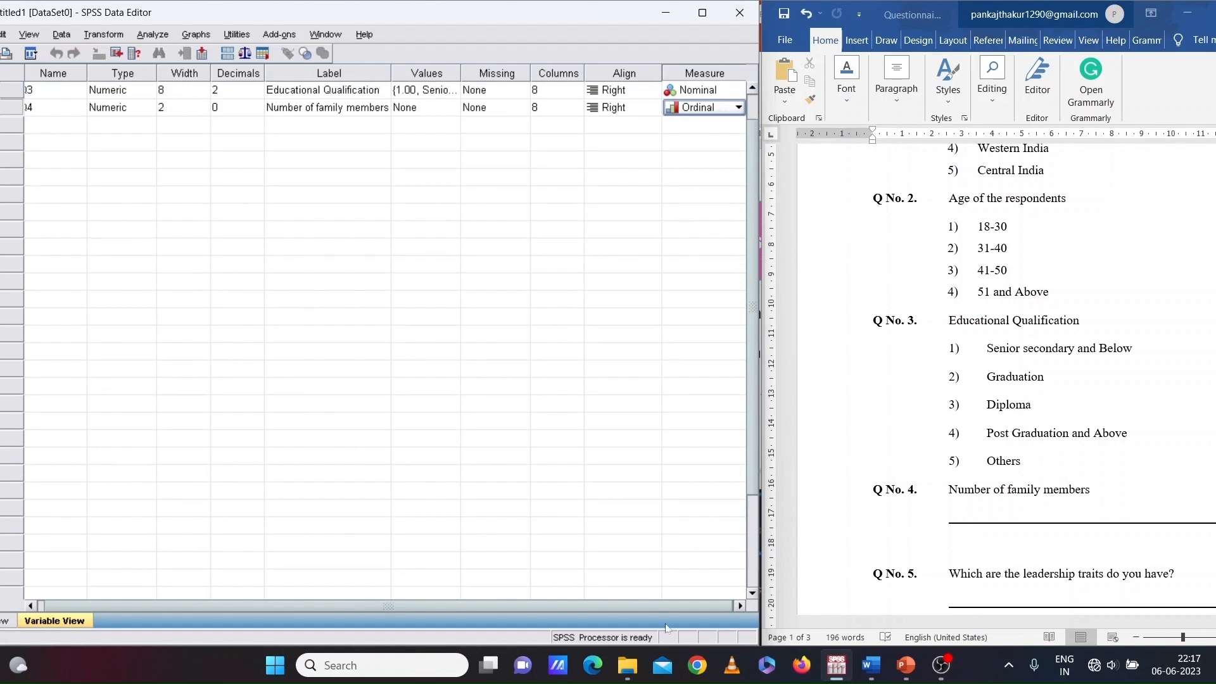
{"action": "left_click_drag", "start_coordinate": [628, 604], "coordinate": [511, 602]}
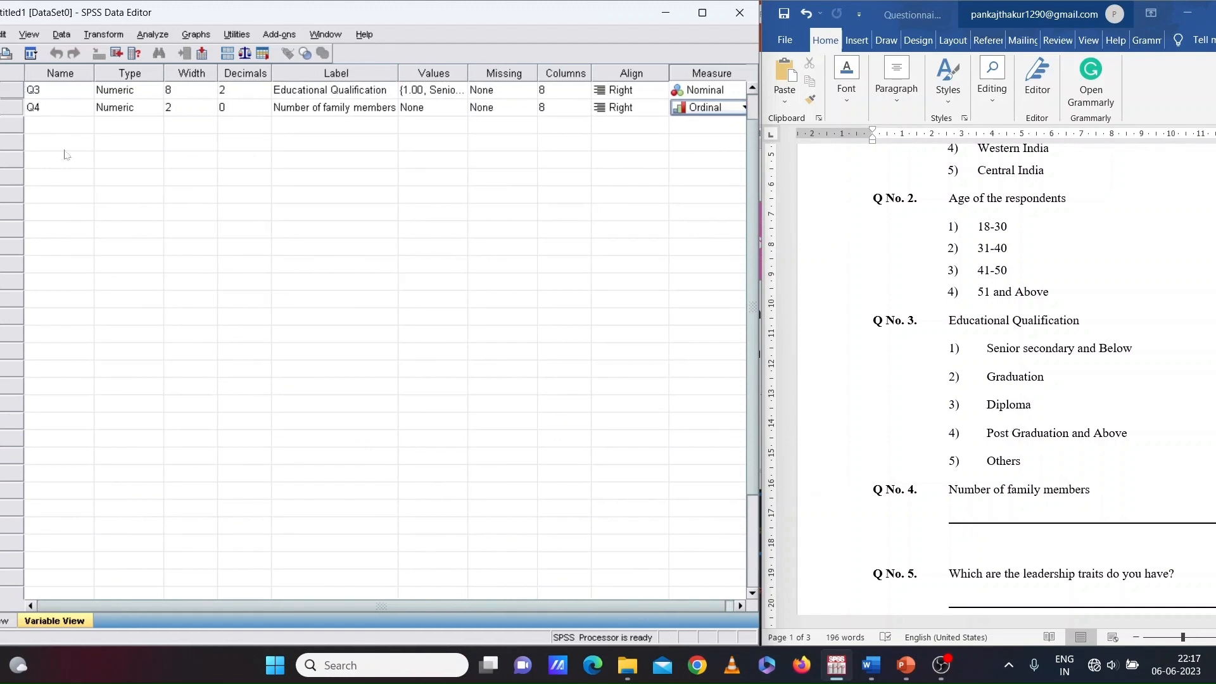
{"action": "left_click", "coordinate": [52, 125]}
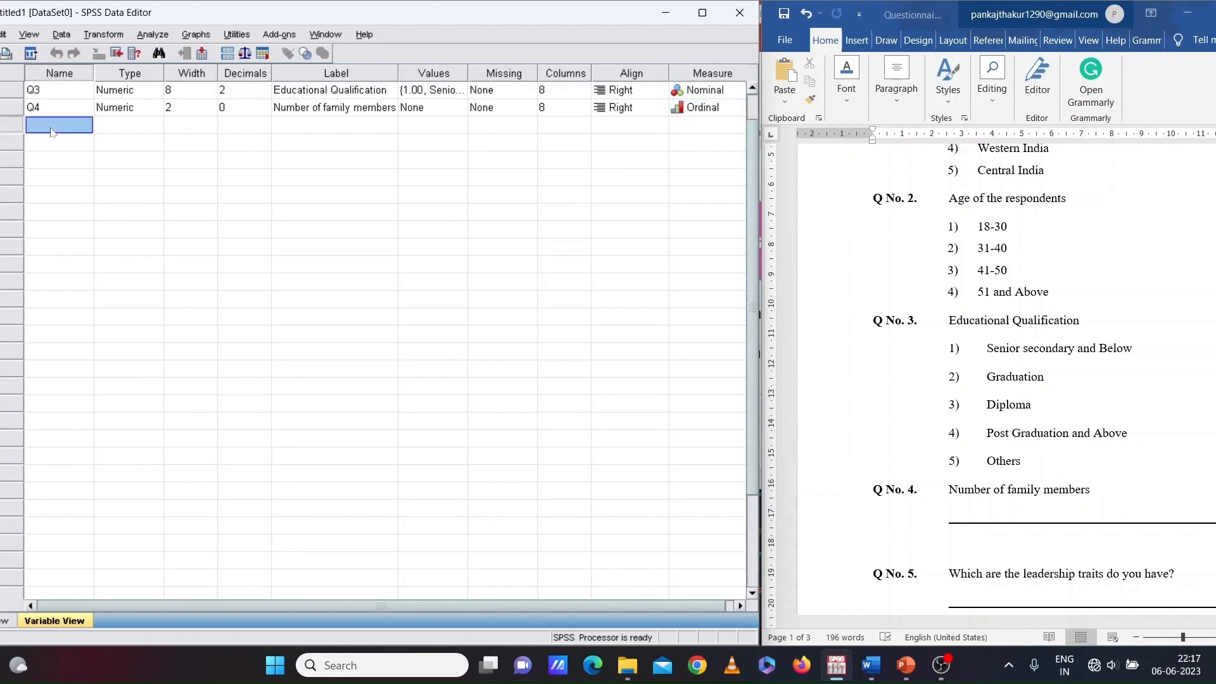
{"action": "type", "text": "Q5"}
{"action": "left_click", "coordinate": [1139, 600]}
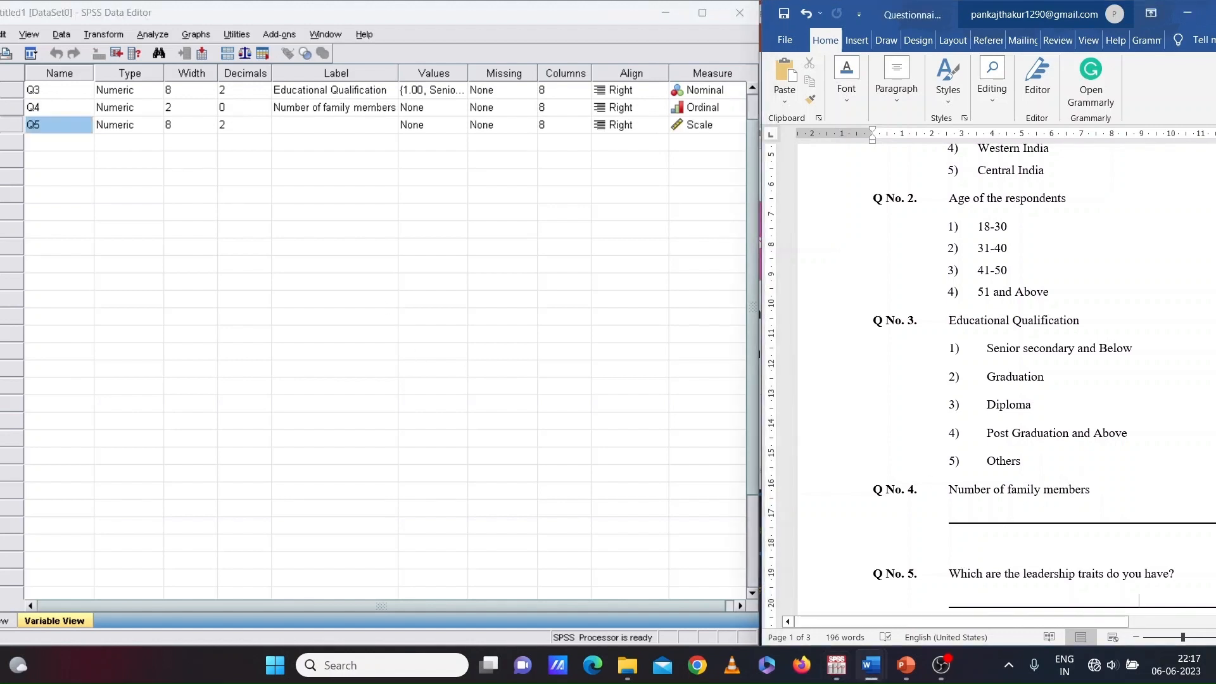
{"action": "scroll", "coordinate": [1139, 600], "scroll_direction": "down", "scroll_amount": 3}
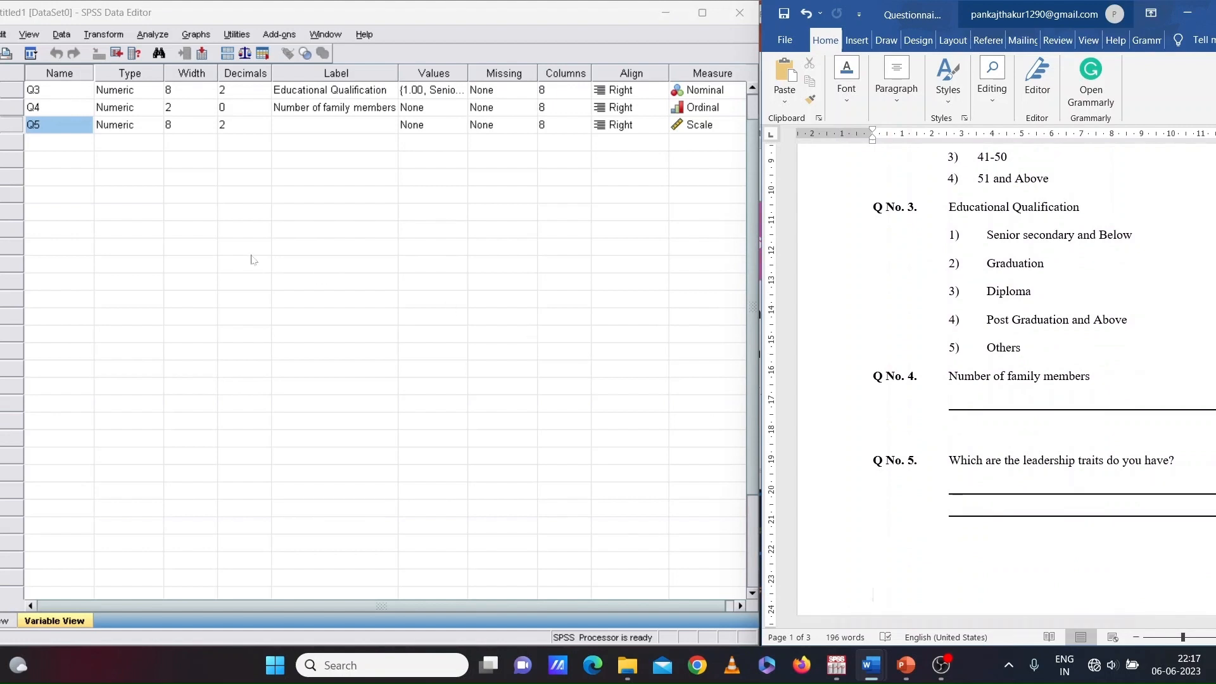
Change the variable type of Q5 to String with 200 characters.
{"action": "left_click", "coordinate": [146, 126]}
{"action": "left_click", "coordinate": [154, 127]}
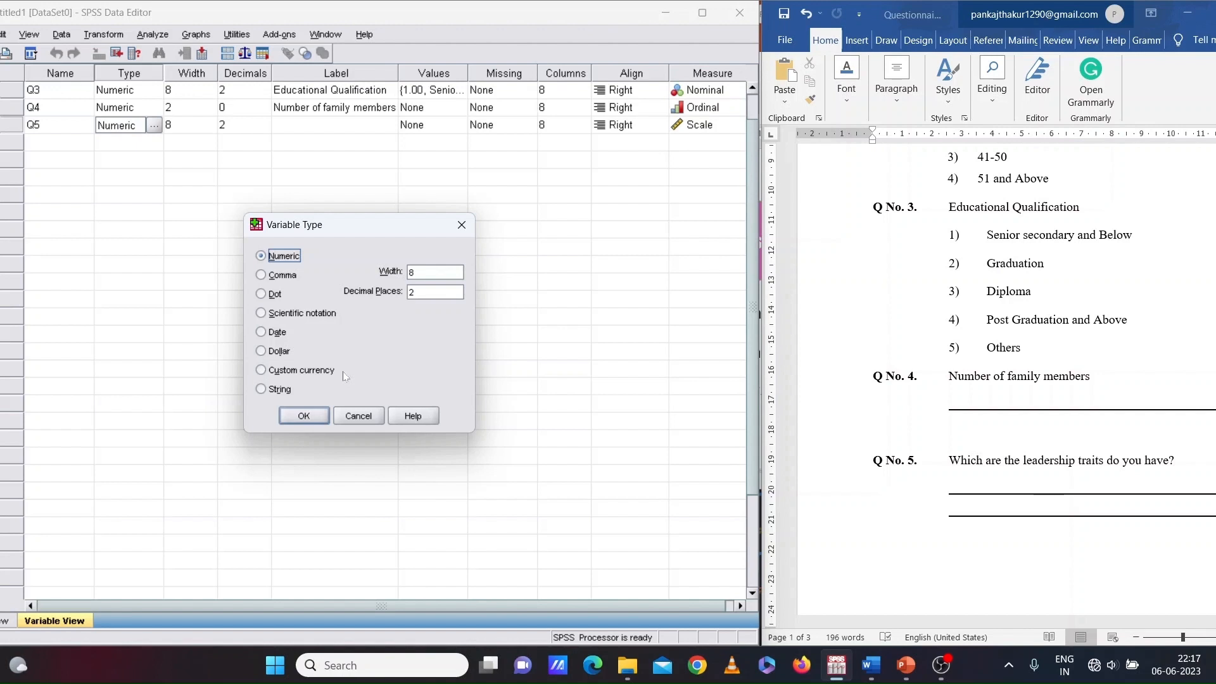
{"action": "left_click", "coordinate": [261, 389]}
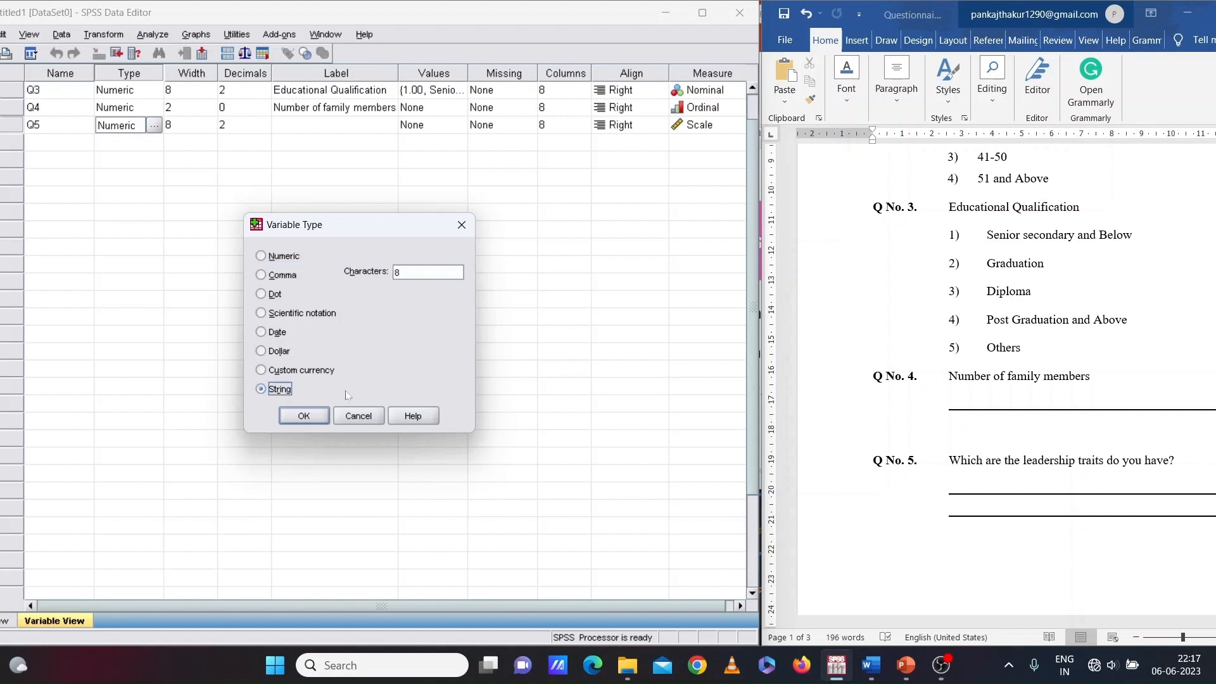
{"action": "left_click", "coordinate": [426, 272]}
{"action": "key", "text": "BackSpace"}
{"action": "type", "text": "200"}
{"action": "key", "text": "Return"}
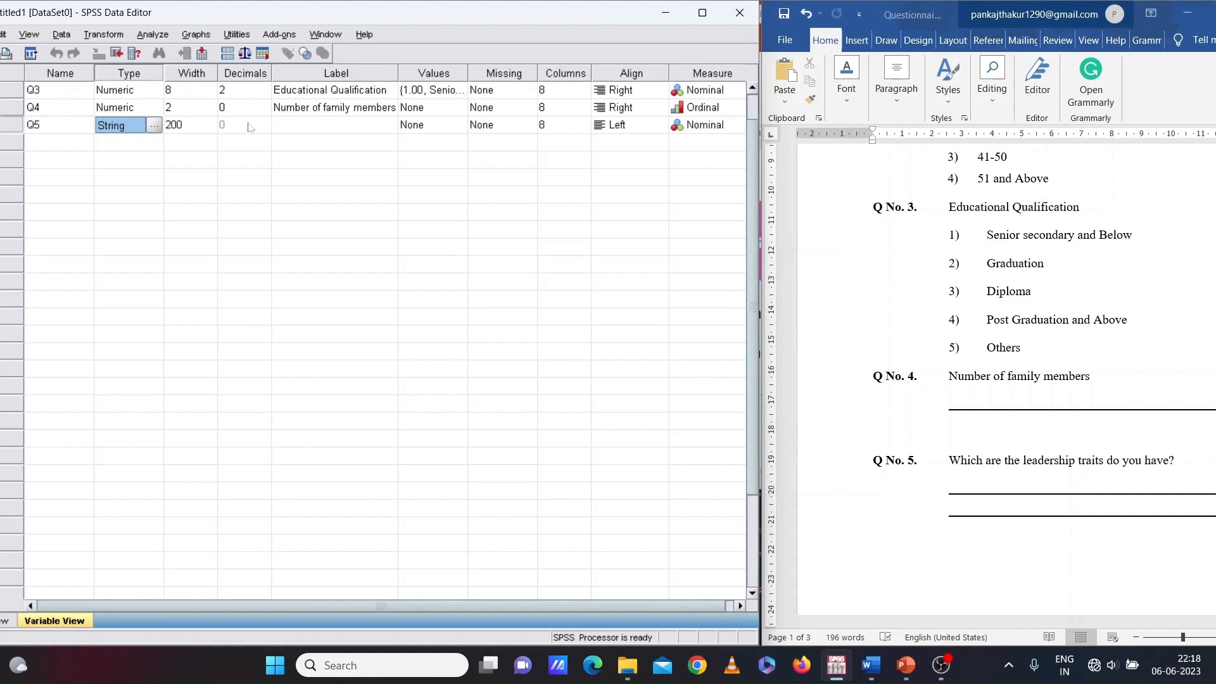
Give variable Q5 the label "Leadership Traits".
{"action": "left_click", "coordinate": [322, 128]}
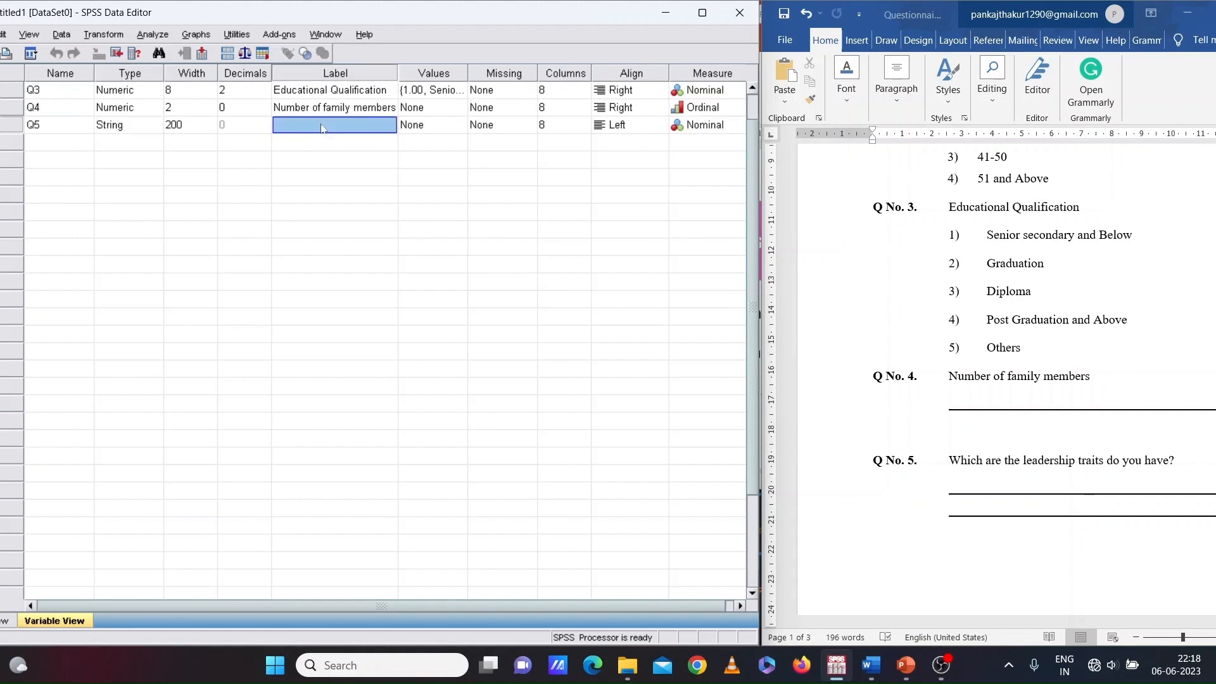
{"action": "type", "text": "Leadersh"}
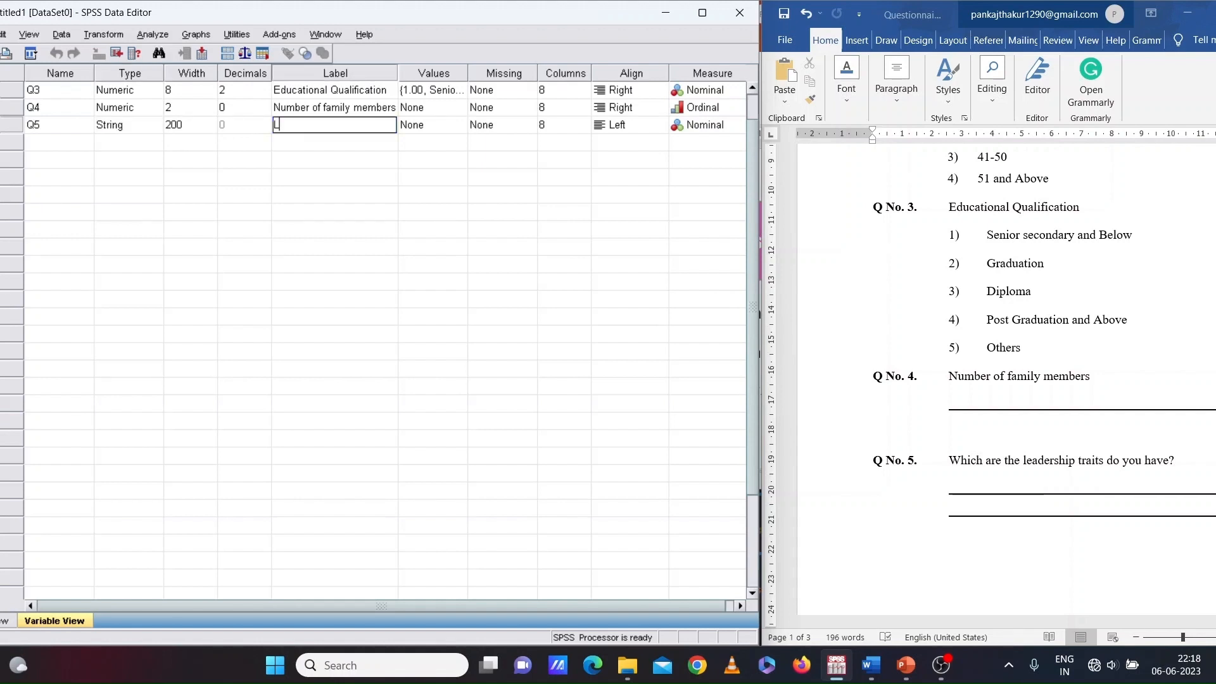
{"action": "type", "text": "ip Traits"}
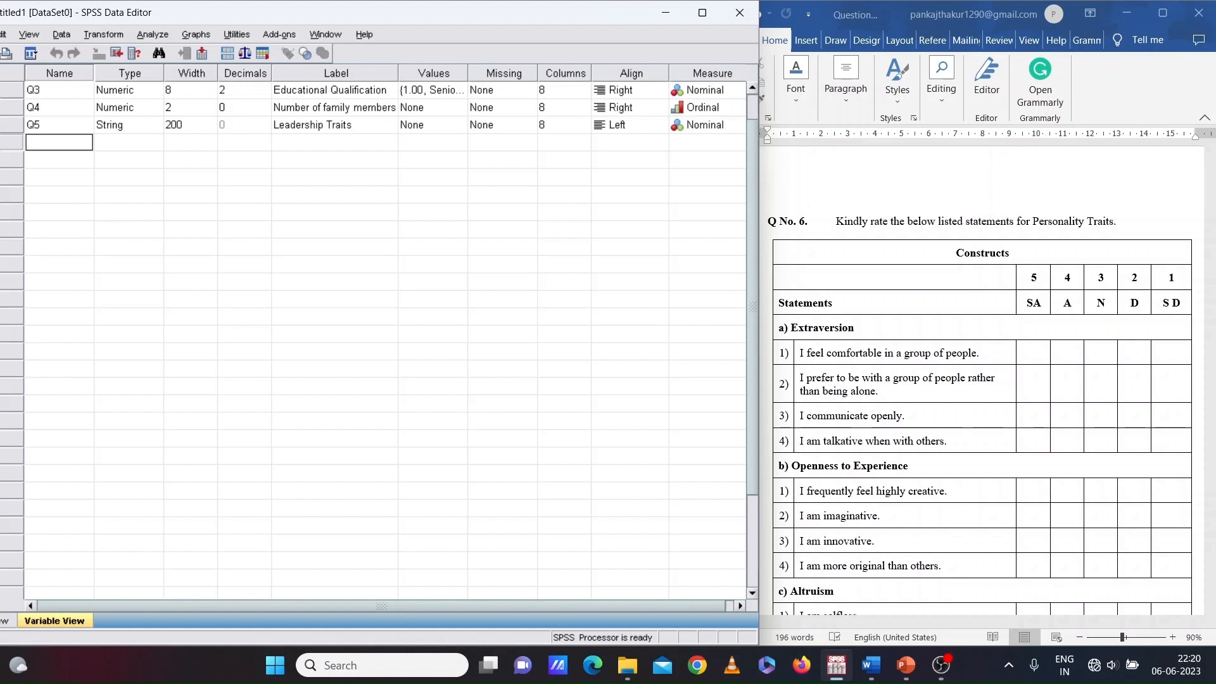
Add a variable named Q6a1 below Q5 with the label "I feel comfortable in agroup".
{"action": "type", "text": "Q6a1"}
{"action": "left_click", "coordinate": [126, 149]}
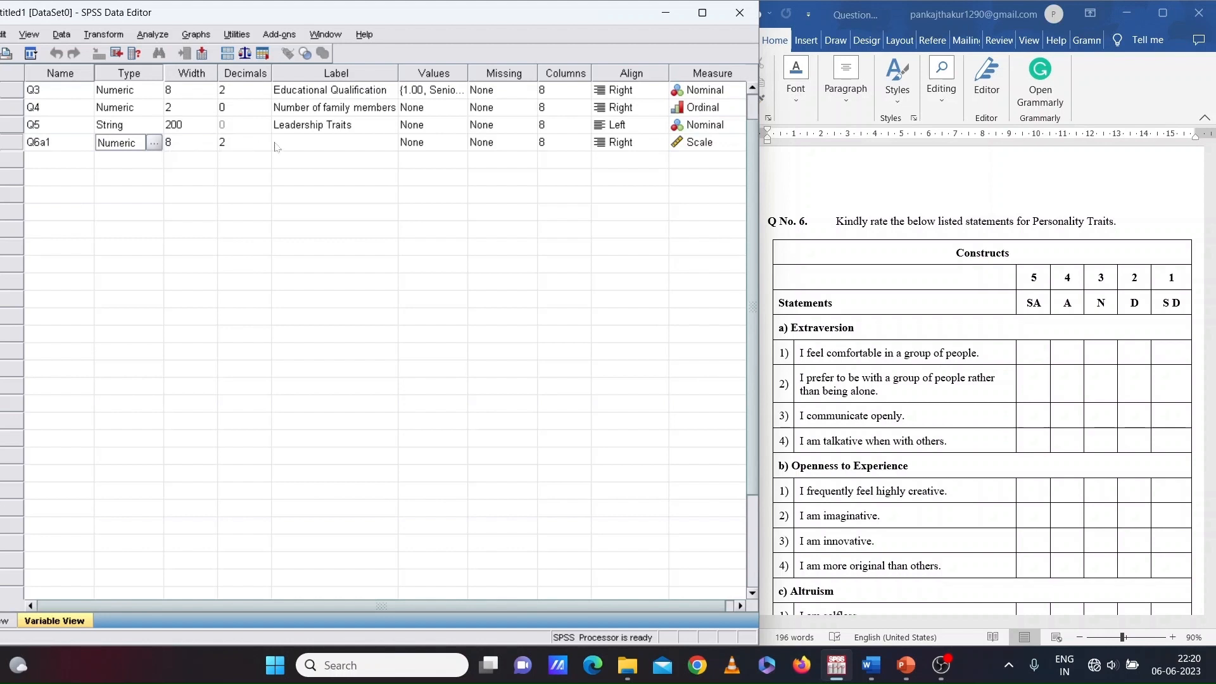
{"action": "left_click", "coordinate": [306, 145]}
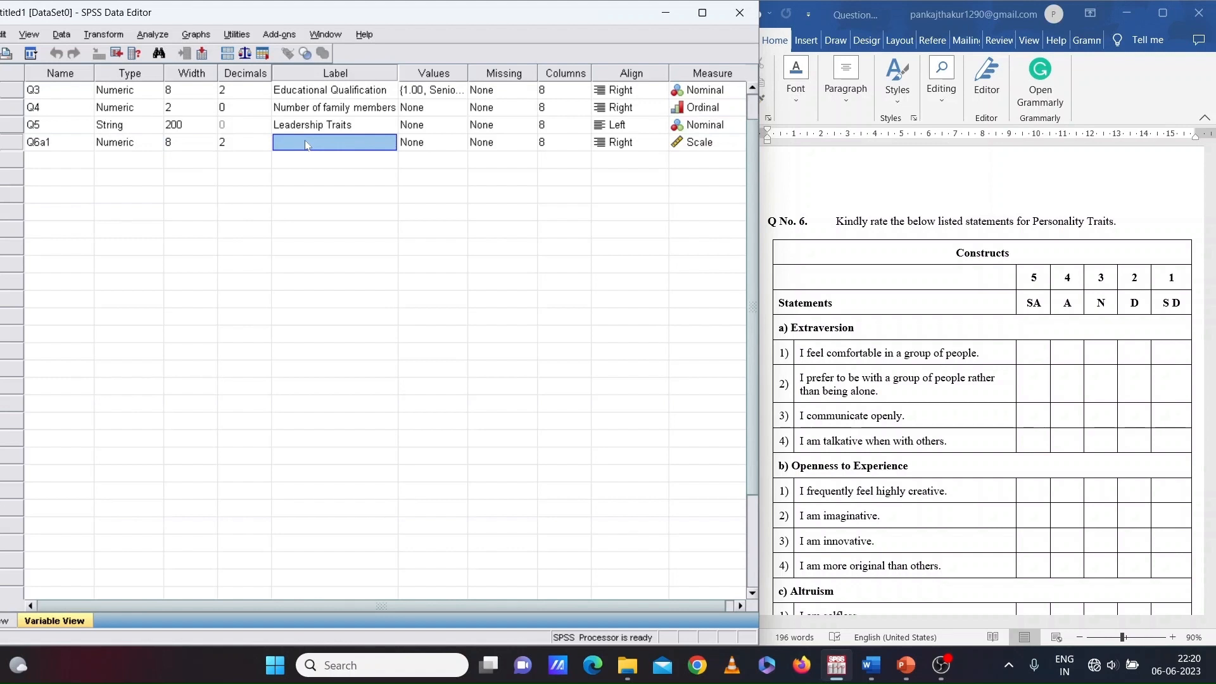
{"action": "type", "text": "I f"}
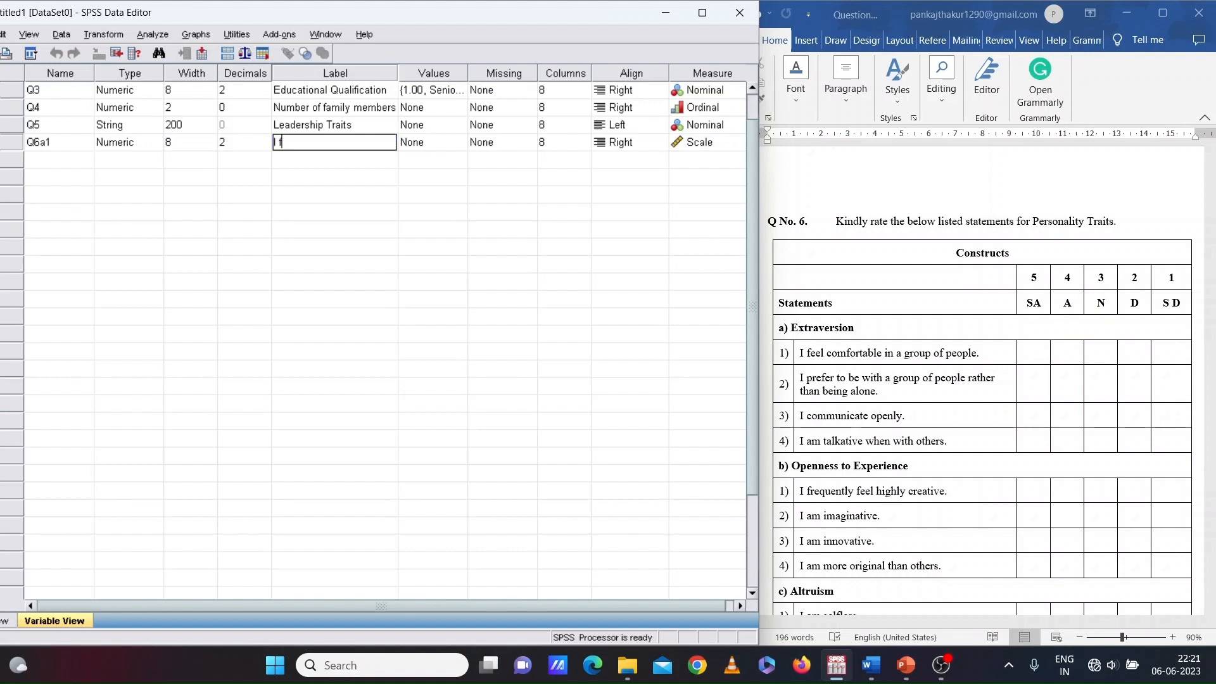
{"action": "type", "text": "eel comfortable in agroup"}
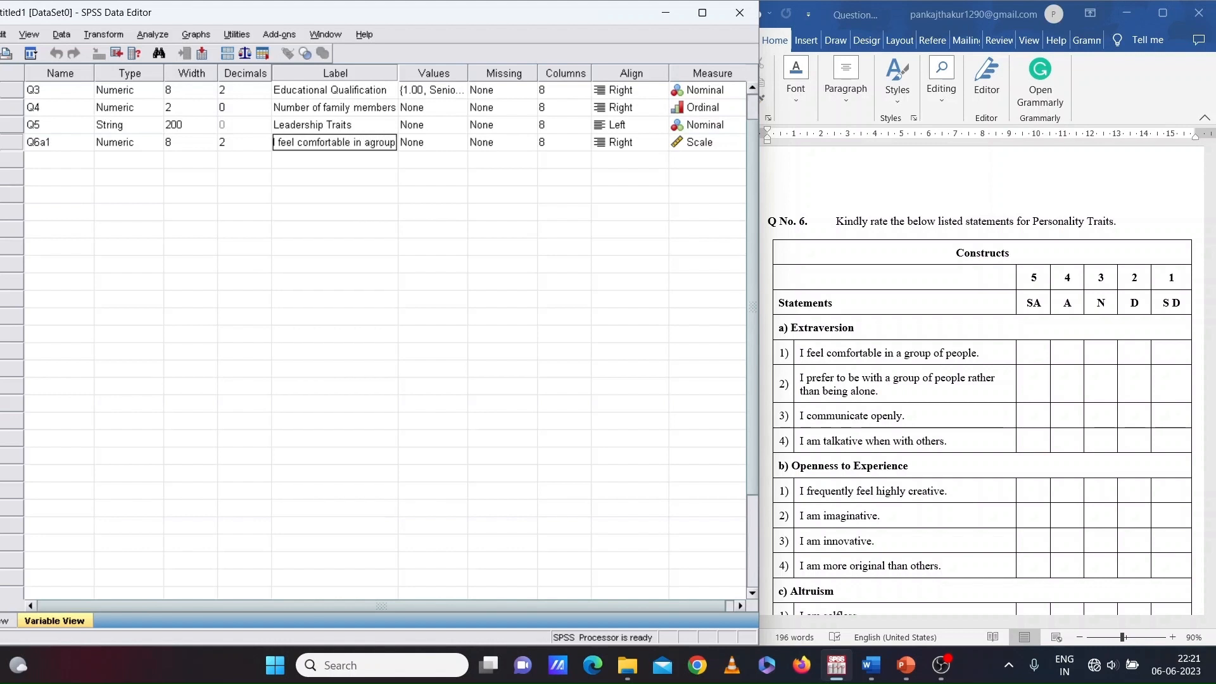
Open the value labels of Q6a1 and add 5 "Strongly Agree" and 4 "Agree".
{"action": "left_click", "coordinate": [433, 147]}
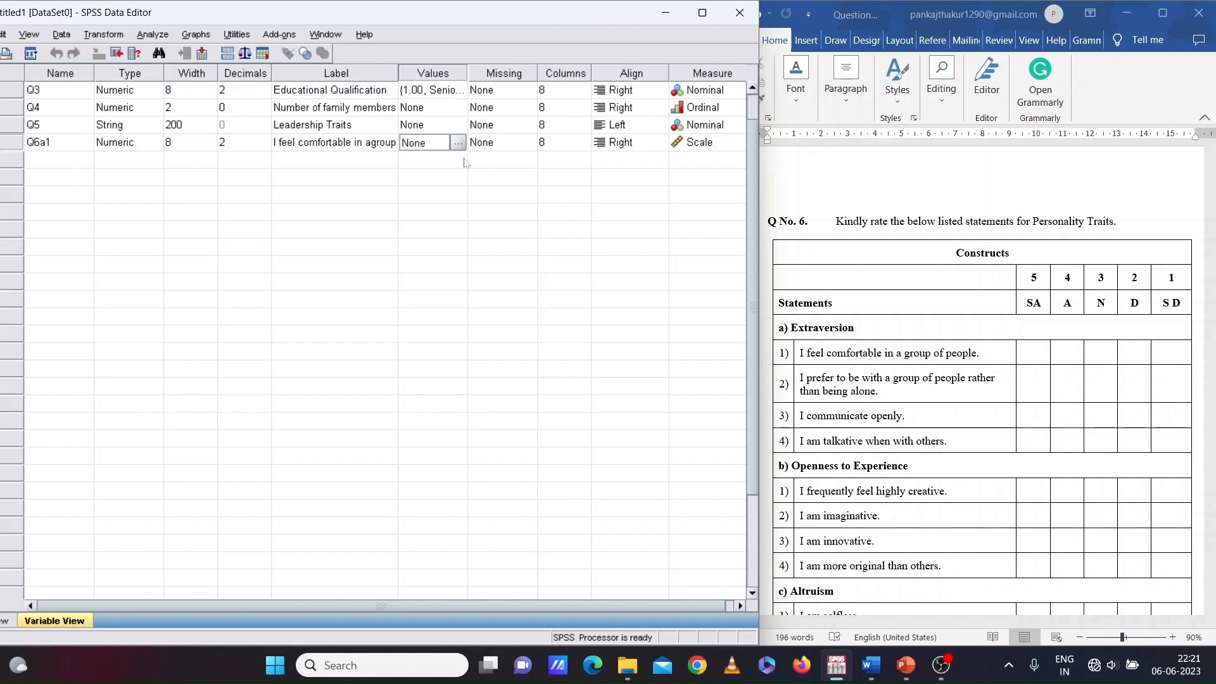
{"action": "left_click", "coordinate": [457, 143]}
{"action": "type", "text": "5"}
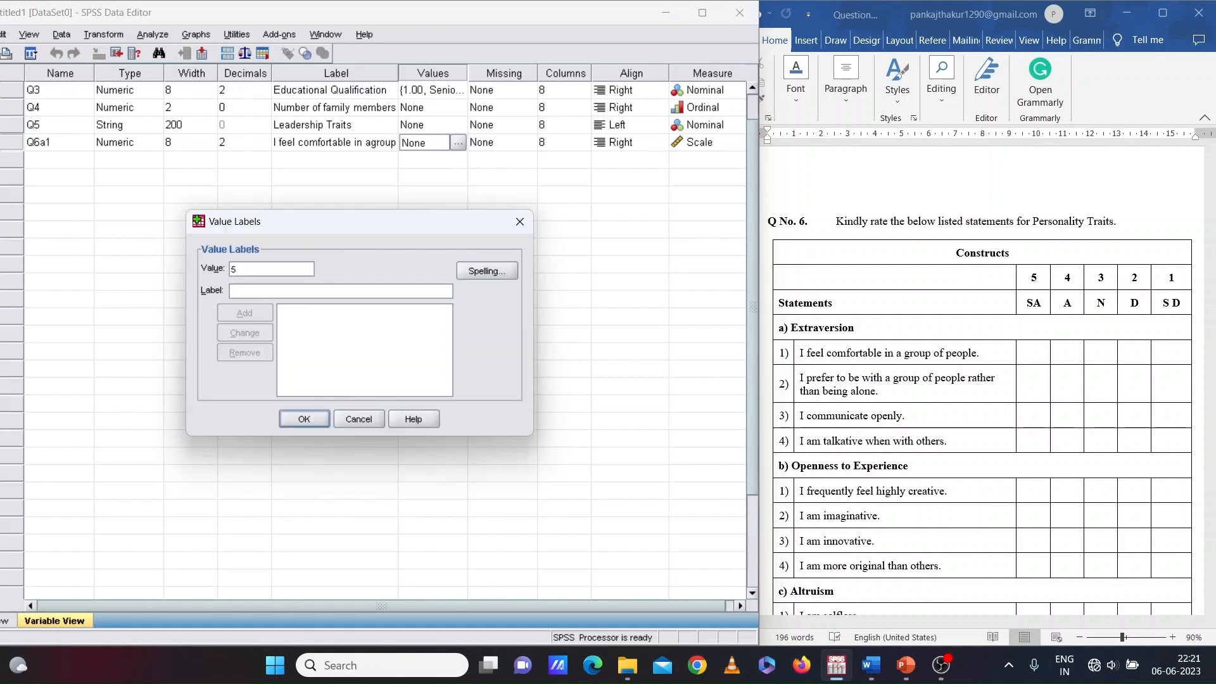
{"action": "key", "text": "Tab"}
{"action": "type", "text": "Strong"}
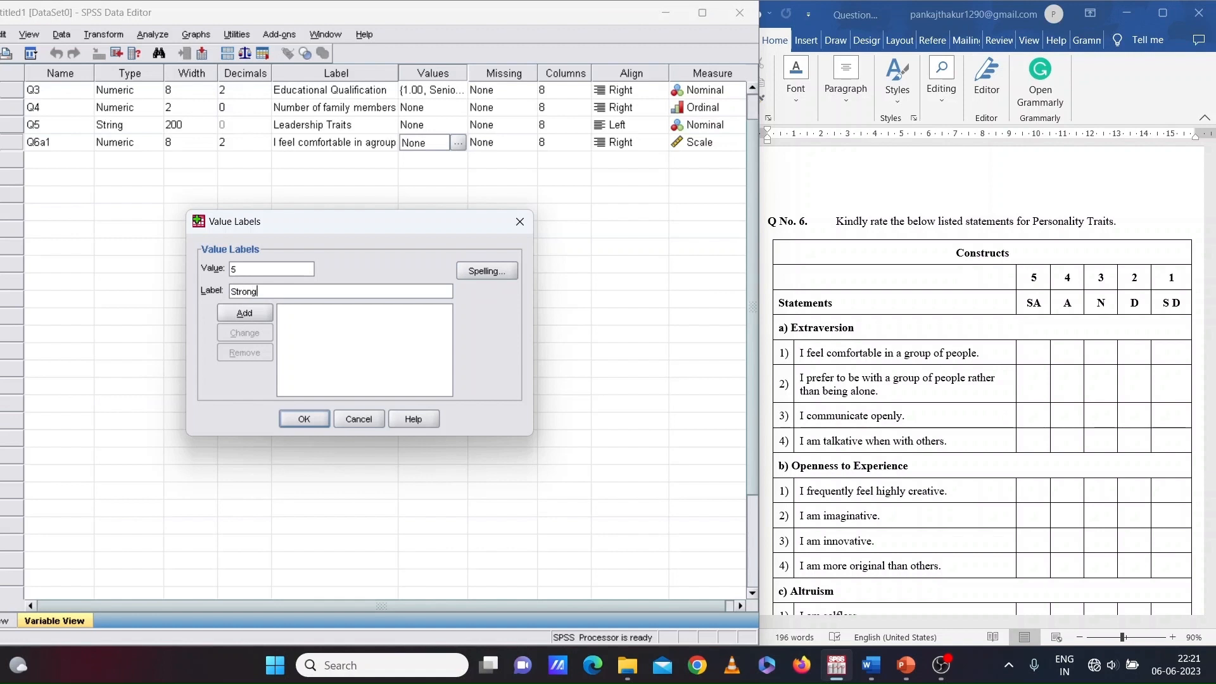
{"action": "type", "text": "ly Agree"}
{"action": "left_click", "coordinate": [246, 313]}
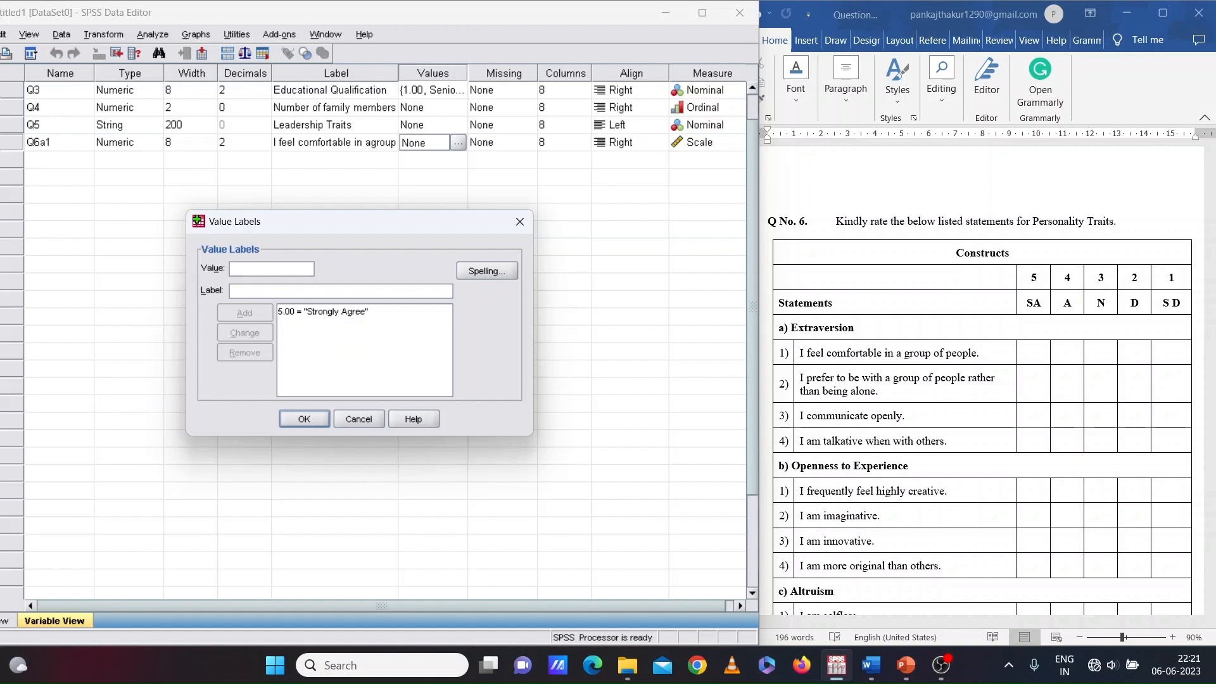
{"action": "type", "text": "4"}
{"action": "type", "text": "Agree"}
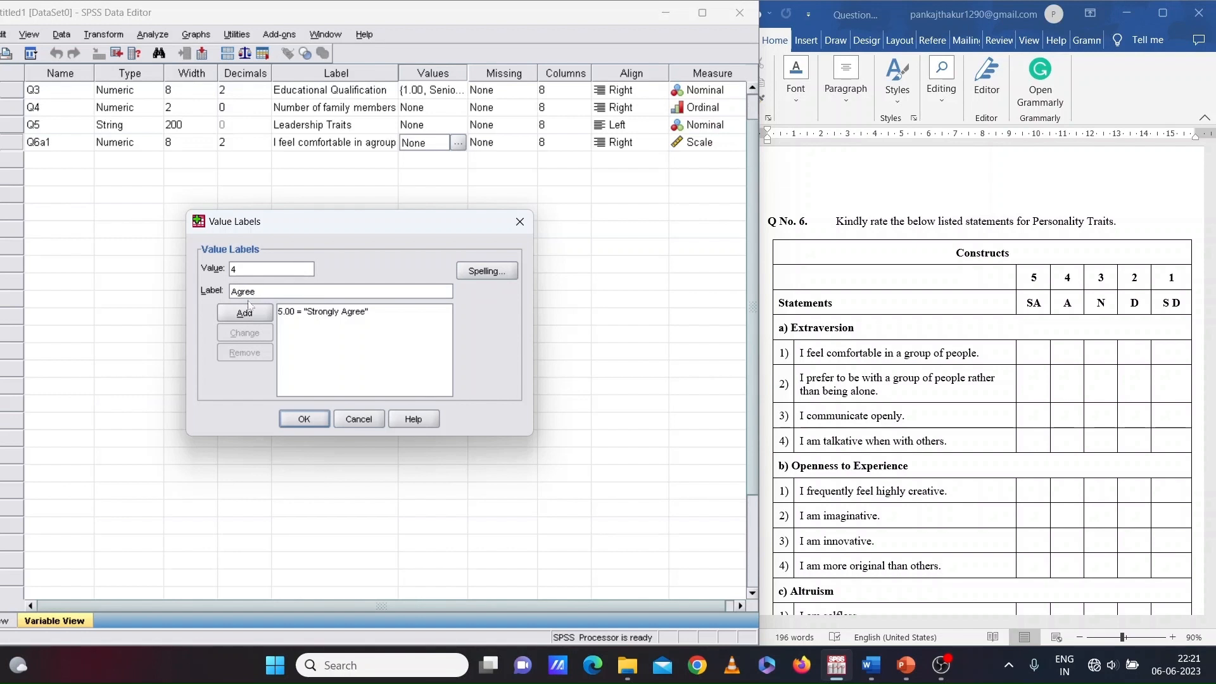
{"action": "left_click", "coordinate": [246, 312]}
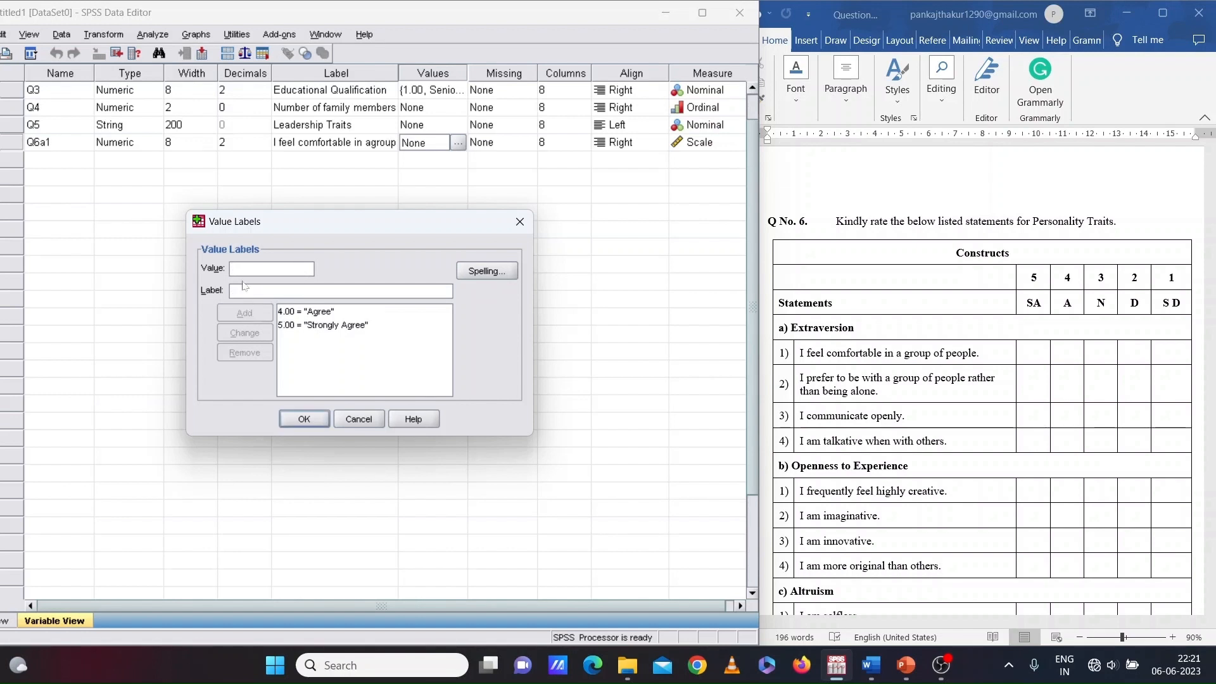
{"action": "type", "text": "3"}
{"action": "type", "text": "Neutr"}
{"action": "type", "text": "a"}
{"action": "left_click", "coordinate": [266, 270]}
{"action": "key", "text": "BackSpace"}
{"action": "key", "text": "BackSpace"}
{"action": "key", "text": "BackSpace"}
{"action": "key", "text": "BackSpace"}
{"action": "key", "text": "BackSpace"}
{"action": "key", "text": "BackSpace"}
{"action": "key", "text": "BackSpace"}
Add value 3 with the label "Neutral" to the Q6a1 value labels.
{"action": "type", "text": "3"}
{"action": "key", "text": "Tab"}
{"action": "type", "text": "Neutral"}
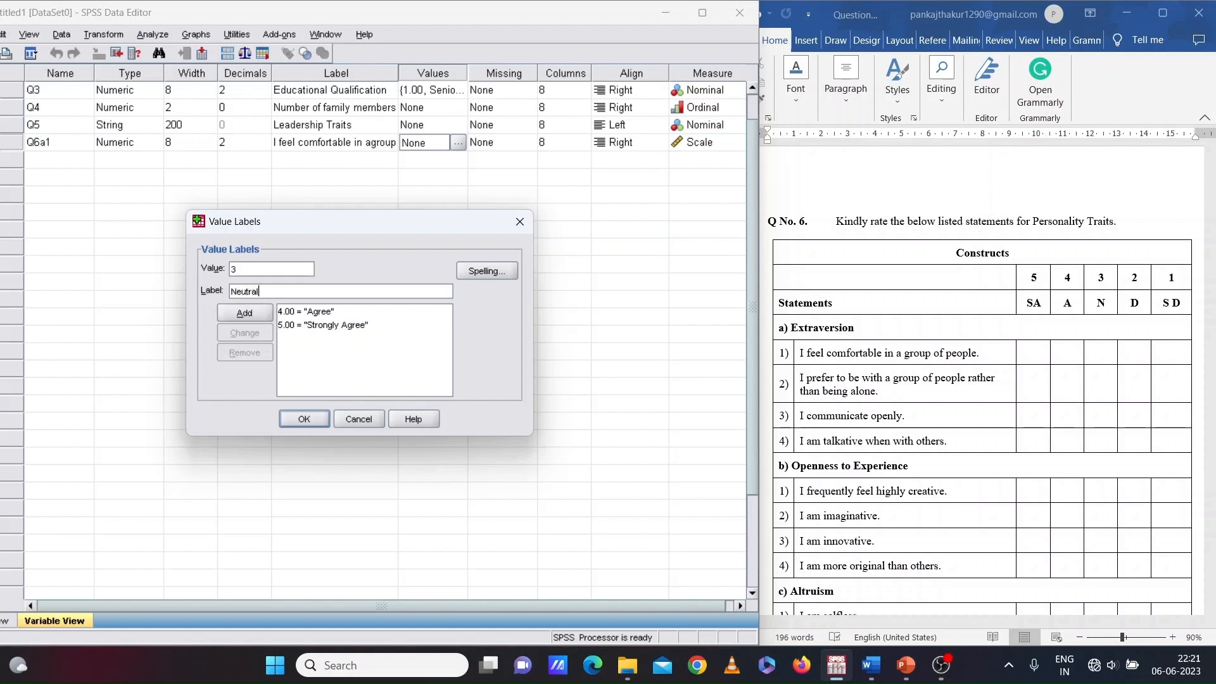
{"action": "left_click", "coordinate": [253, 316]}
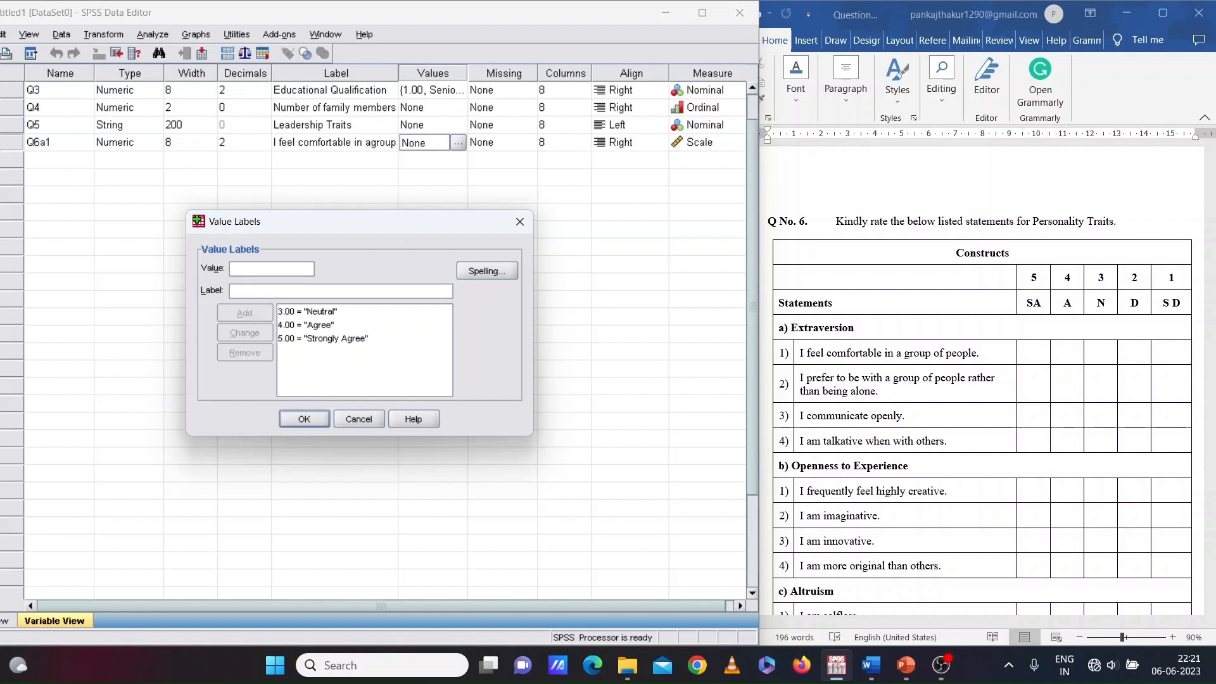
Add value 2 with the label "Disagree" to the Q6a1 value labels.
{"action": "type", "text": "4"}
{"action": "key", "text": "BackSpace"}
{"action": "type", "text": "2"}
{"action": "type", "text": "Dis"}
{"action": "type", "text": "agree"}
{"action": "left_click", "coordinate": [244, 313]}
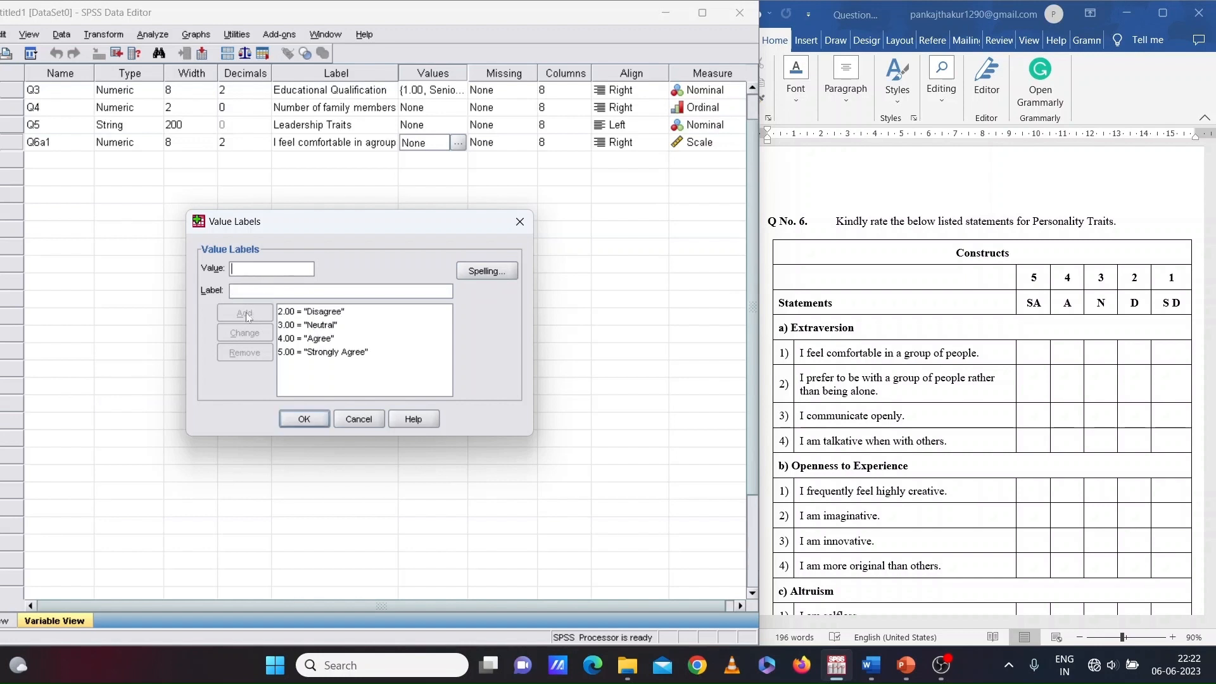
Add value 1 with the label "Strongly Disagree" to the Q6a1 value labels and accept the finished list.
{"action": "type", "text": "1"}
{"action": "type", "text": "Strongl"}
{"action": "type", "text": "y Dis"}
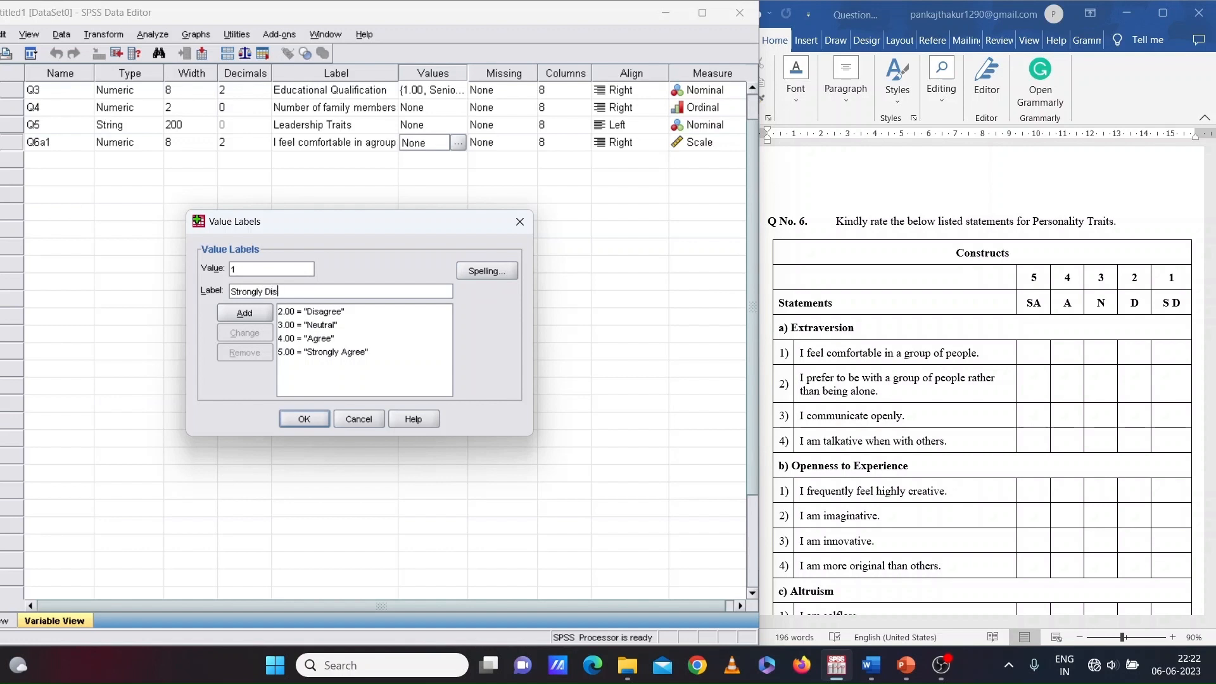
{"action": "type", "text": "agree"}
{"action": "left_click", "coordinate": [245, 314]}
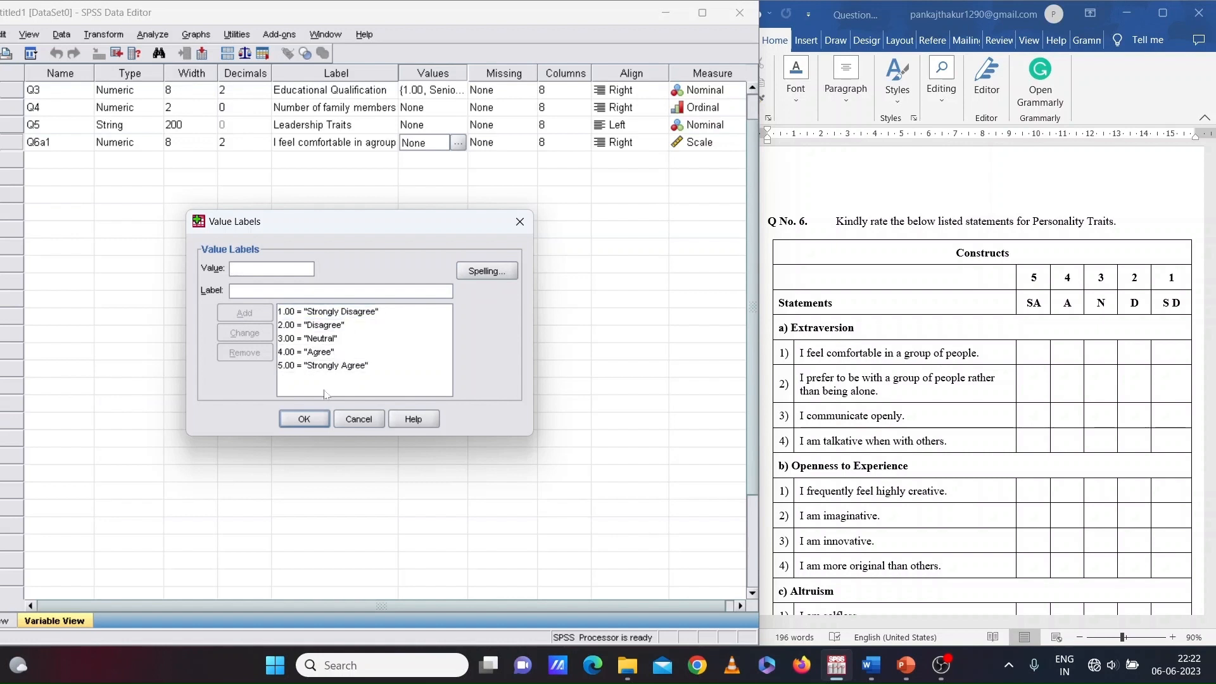
{"action": "left_click", "coordinate": [311, 418]}
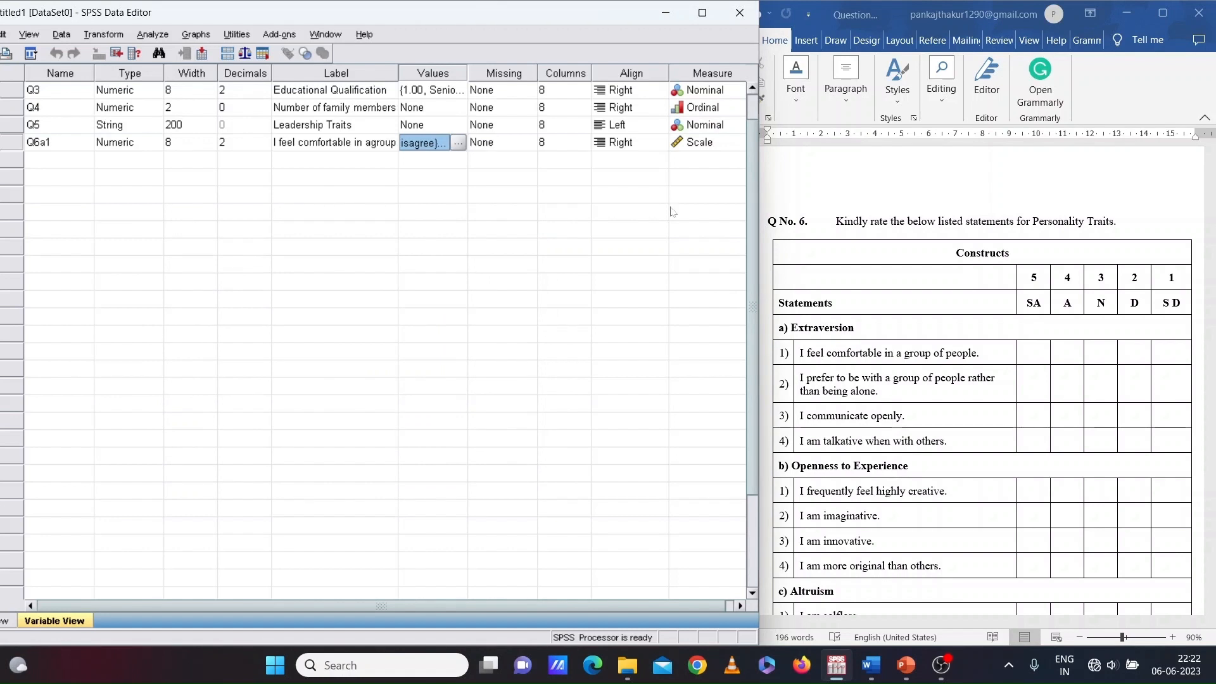
Set the measurement level of Q6a1 to Scale.
{"action": "left_click", "coordinate": [728, 149]}
{"action": "left_click", "coordinate": [728, 148]}
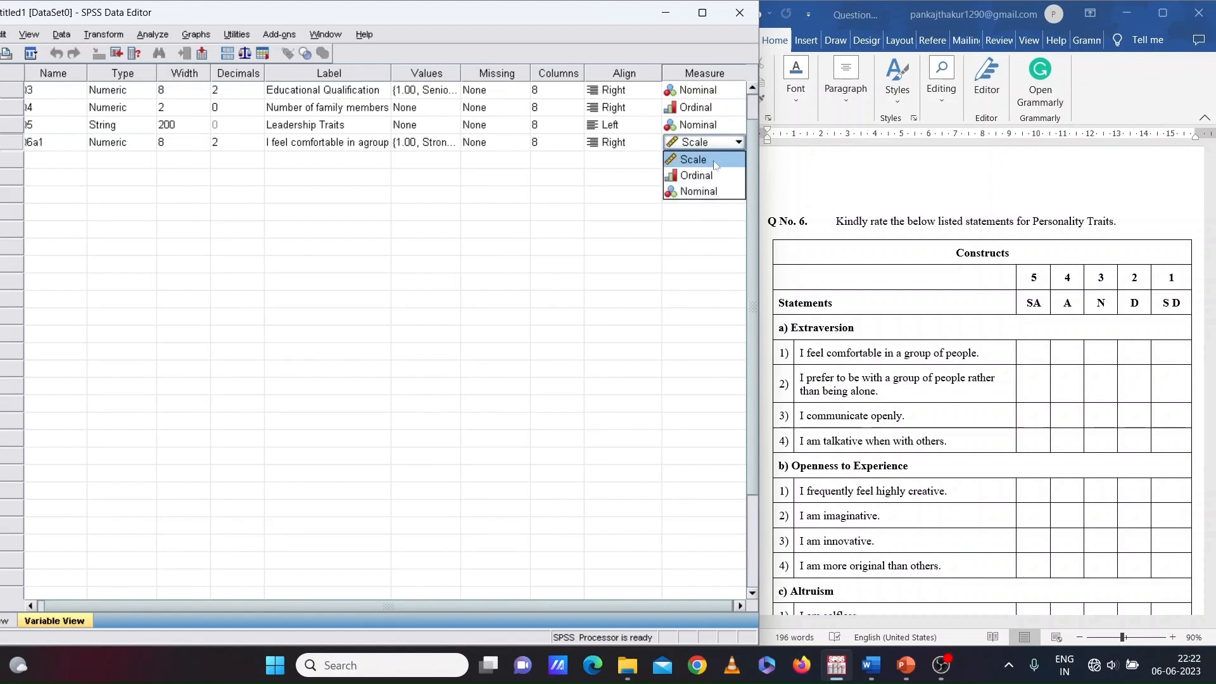
{"action": "left_click", "coordinate": [715, 163]}
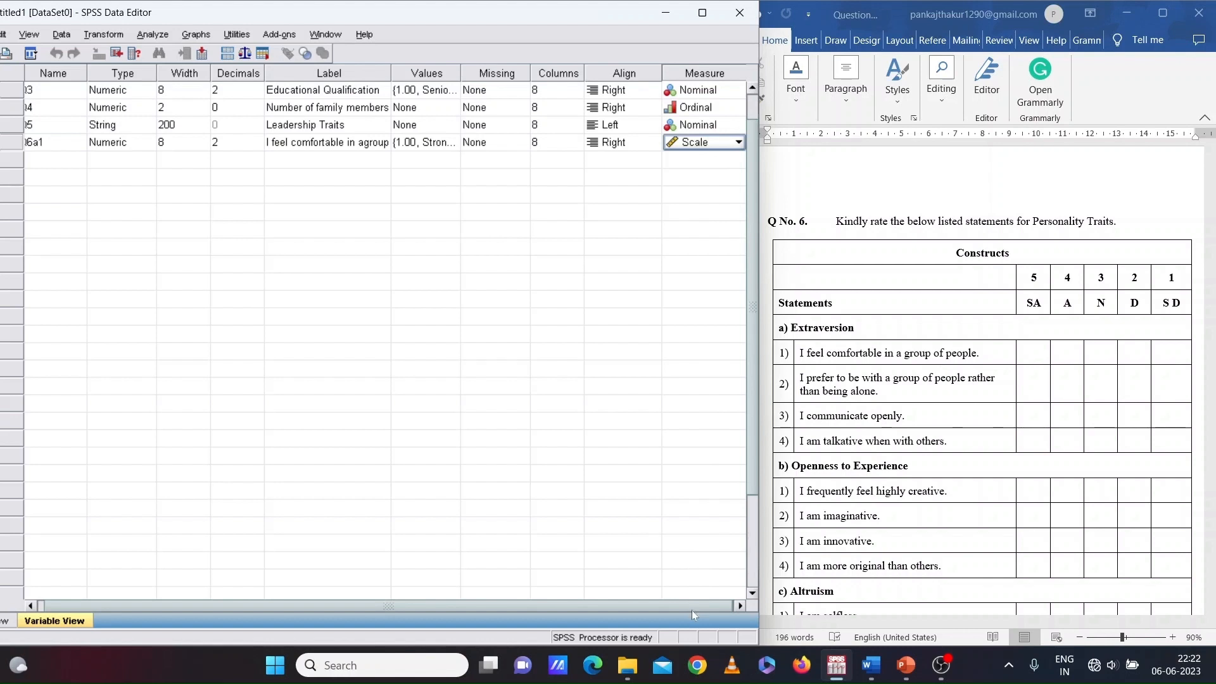
Add a variable named Q6a2 in the row below Q6a1.
{"action": "left_click_drag", "start_coordinate": [692, 610], "coordinate": [675, 604]}
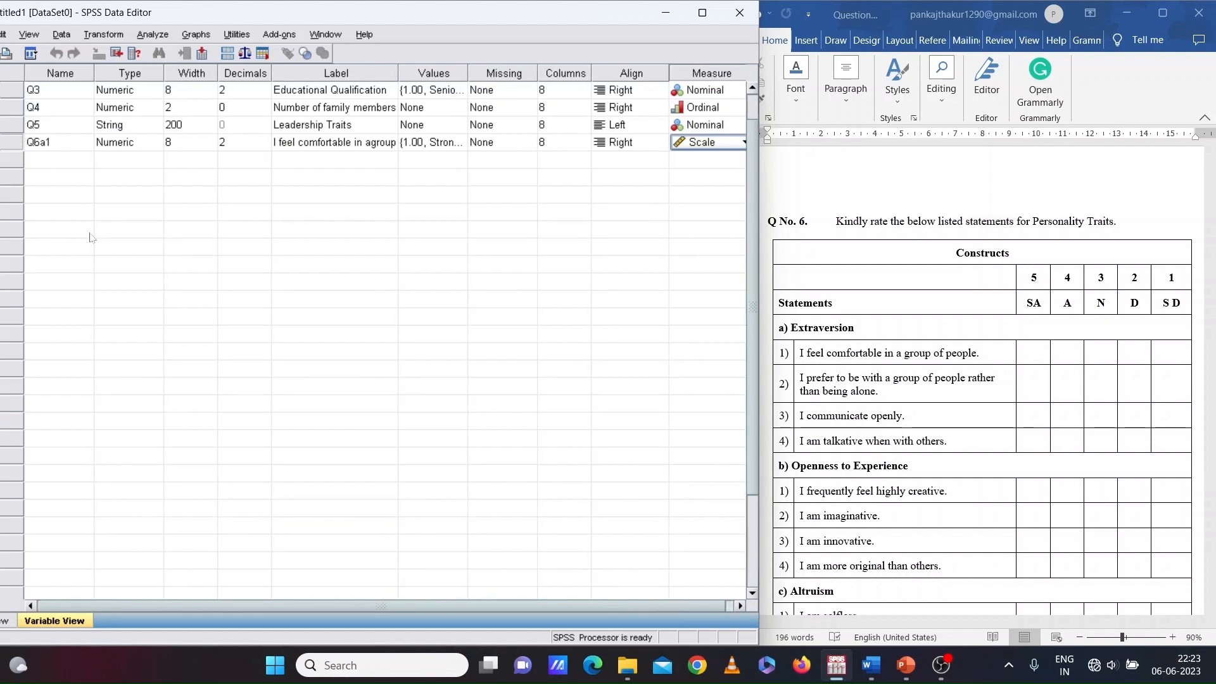
{"action": "left_click", "coordinate": [42, 166]}
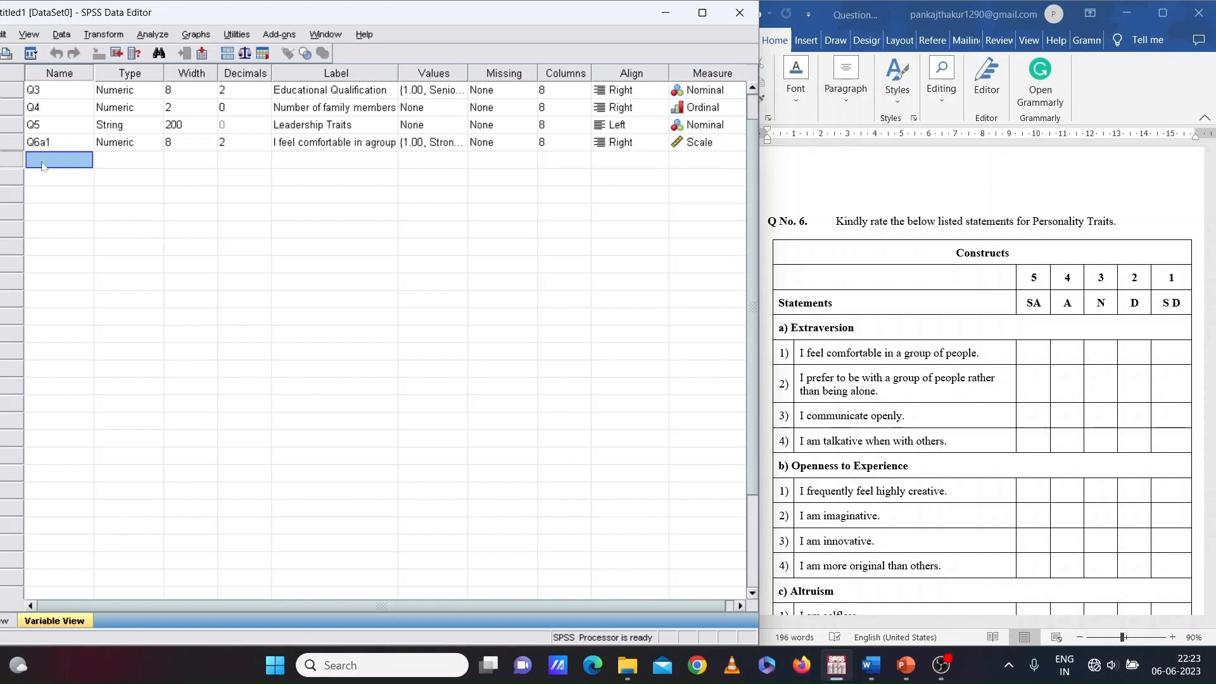
{"action": "type", "text": "Q"}
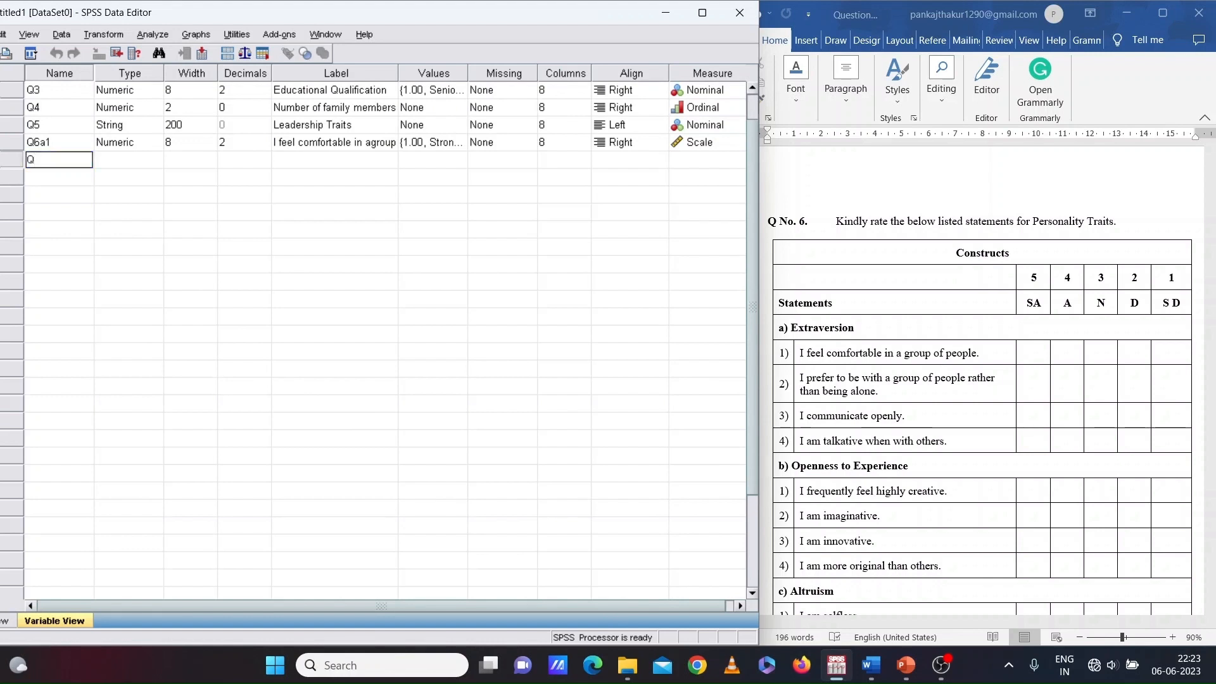
{"action": "type", "text": "6a2"}
{"action": "left_click", "coordinate": [136, 162]}
Copy "I prefer to be with a group of people rather than being alone." from the Word questionnaire into the label of Q6a2.
{"action": "left_click", "coordinate": [314, 160]}
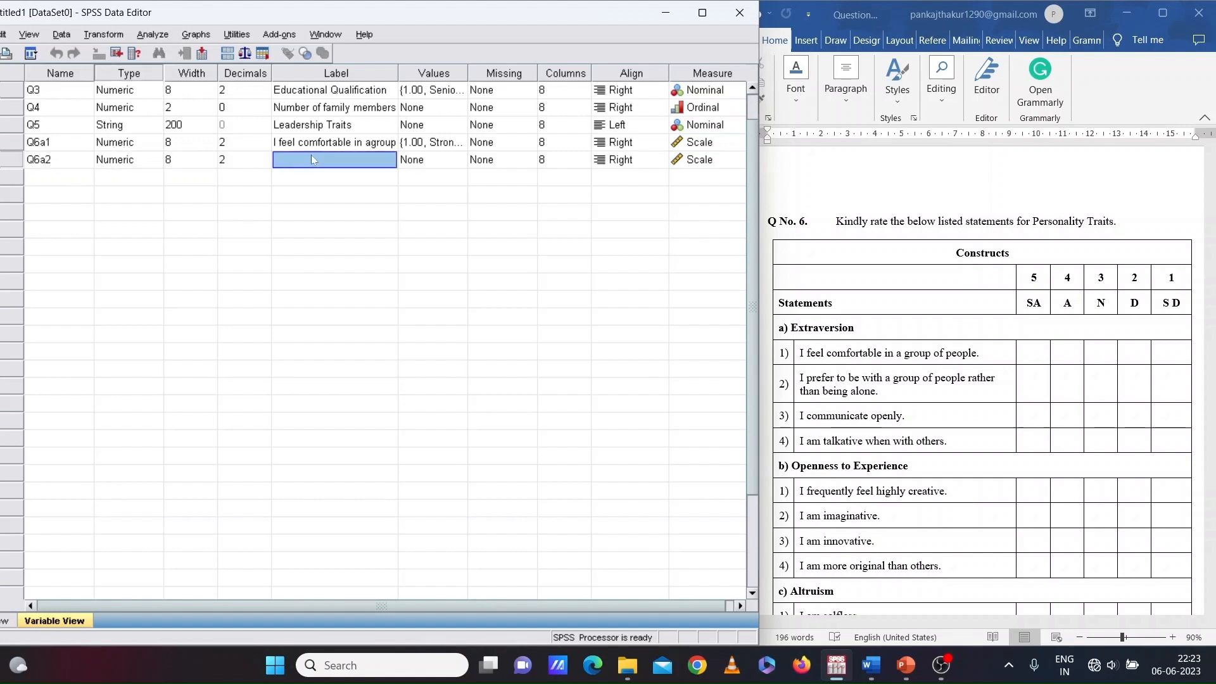
{"action": "left_click", "coordinate": [885, 396]}
{"action": "left_click_drag", "start_coordinate": [883, 394], "coordinate": [800, 381]}
{"action": "key", "text": "ctrl+c"}
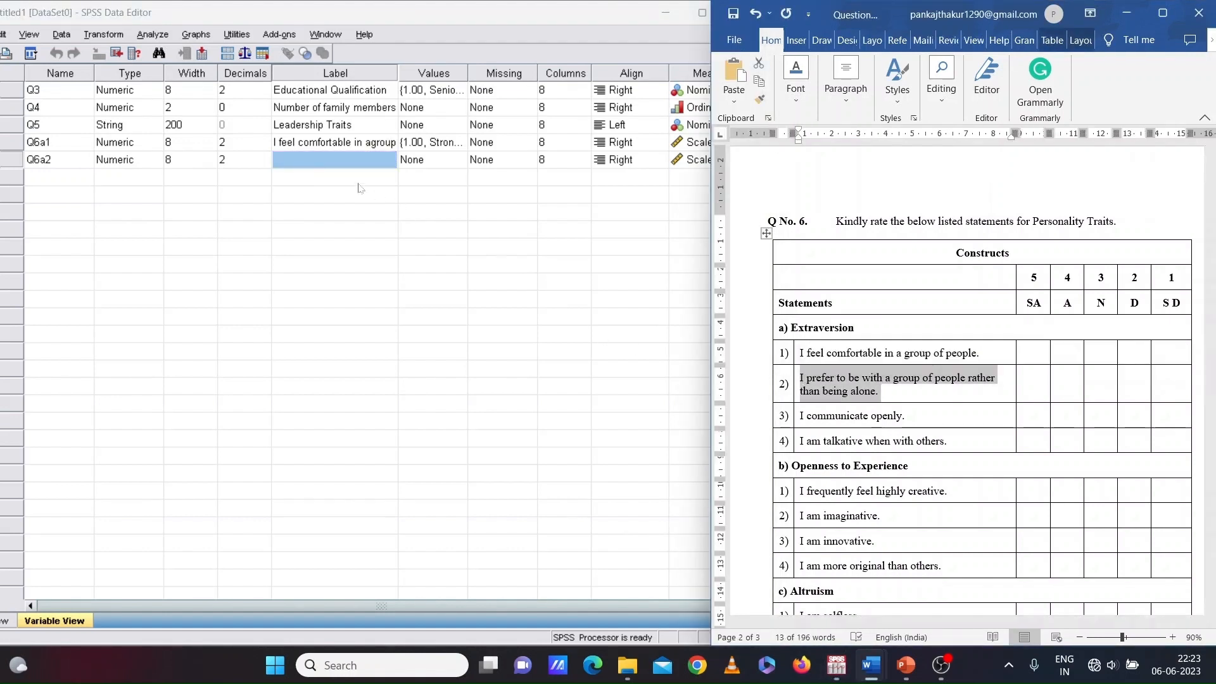
{"action": "left_click", "coordinate": [319, 166]}
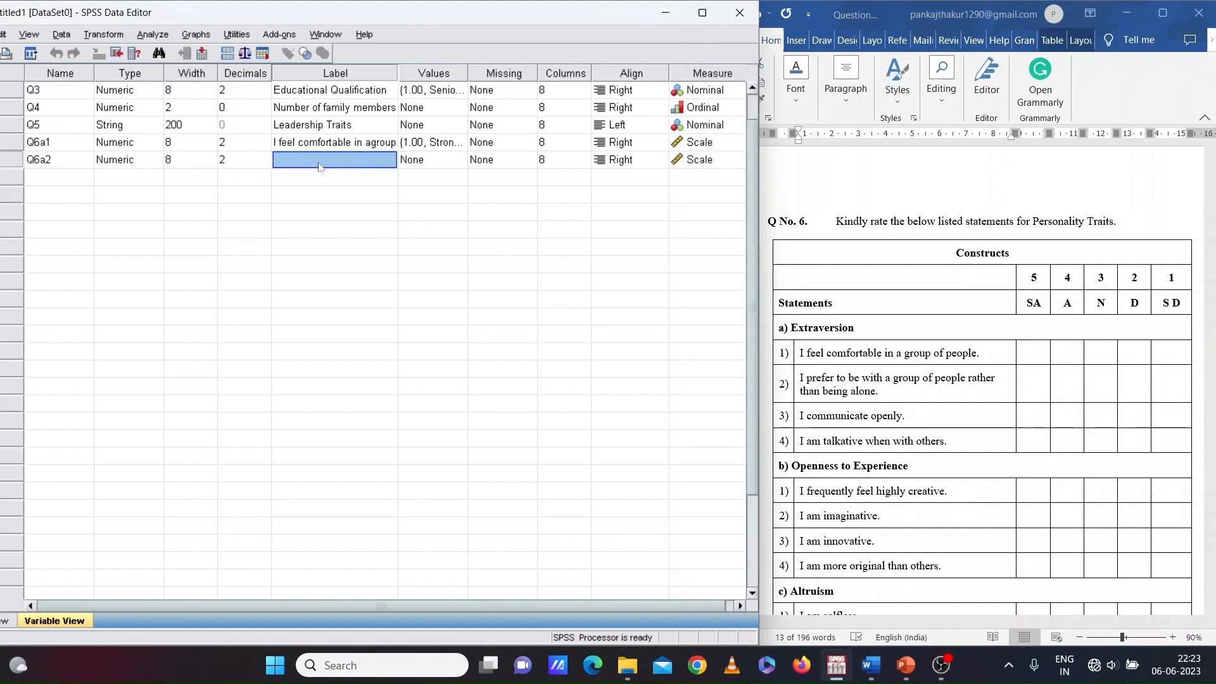
{"action": "key", "text": "ctrl+v"}
{"action": "left_click", "coordinate": [516, 215]}
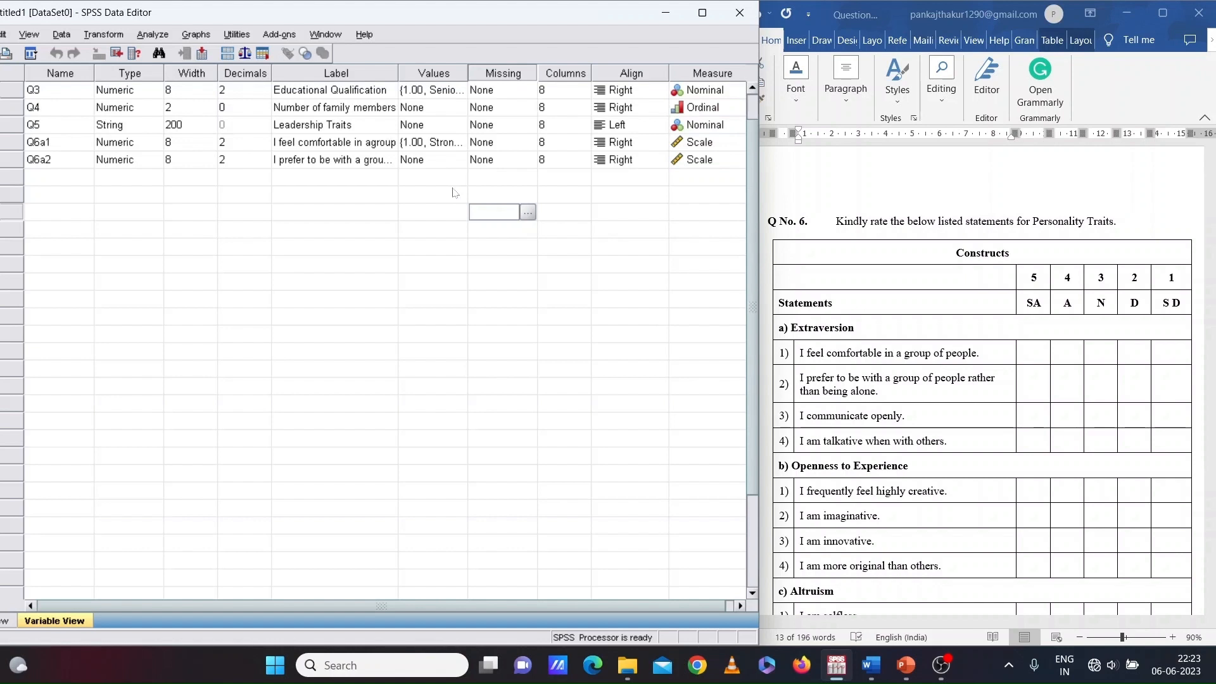
Try to copy the value labels of Q6a1 and paste them into Q6a2.
{"action": "left_click", "coordinate": [434, 143]}
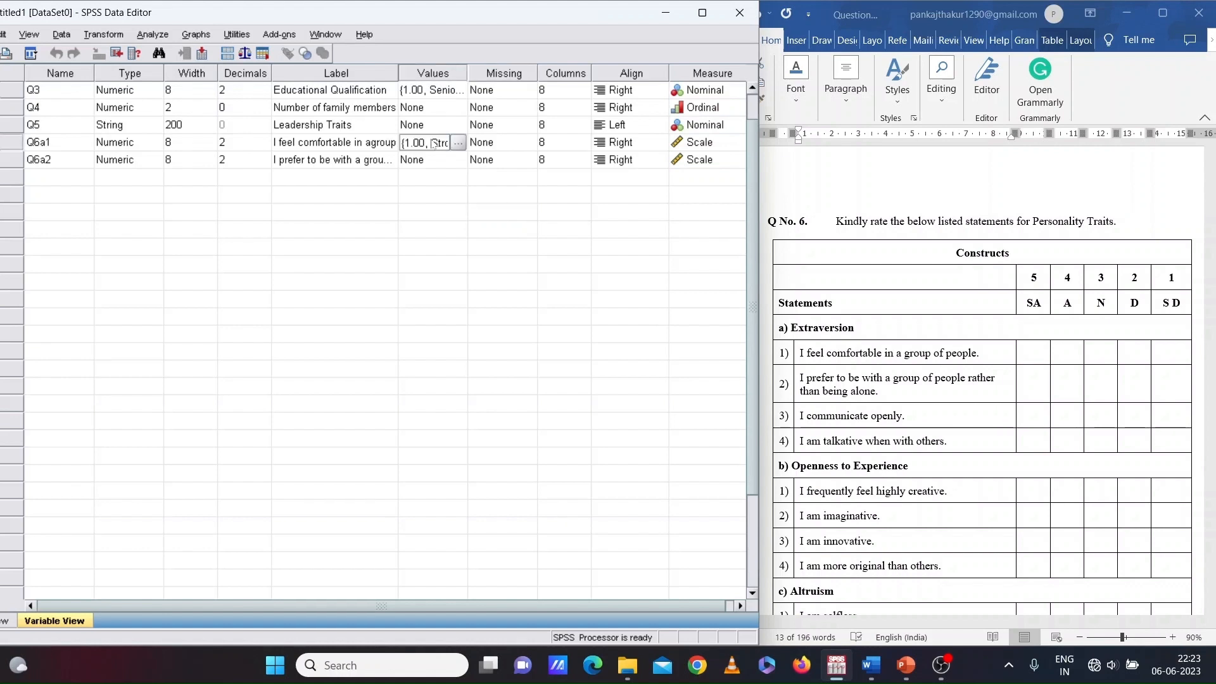
{"action": "left_click", "coordinate": [353, 143]}
{"action": "key", "text": "Tab"}
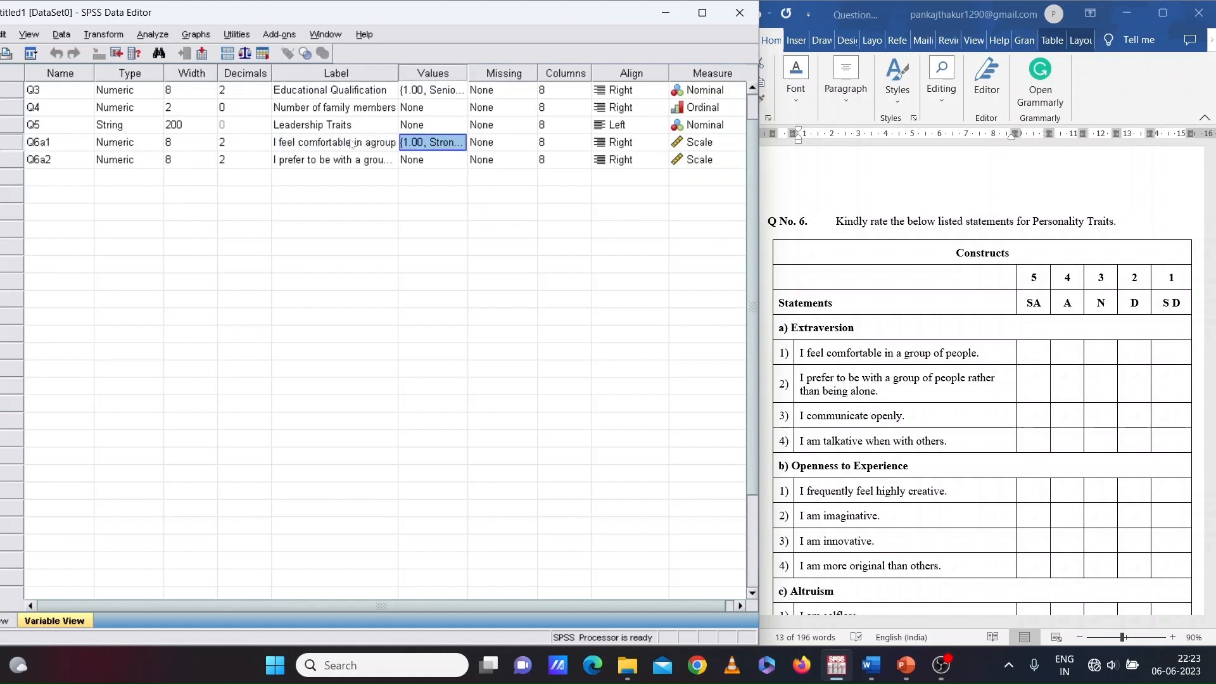
{"action": "right_click", "coordinate": [447, 142]}
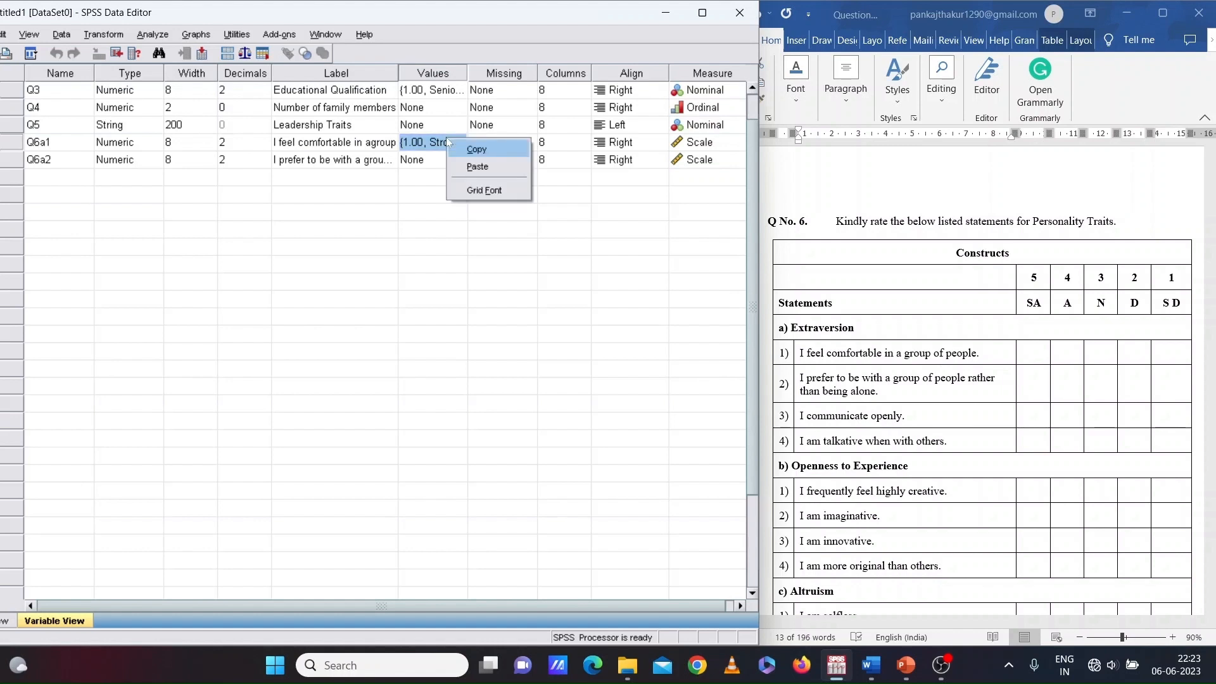
{"action": "left_click", "coordinate": [479, 150]}
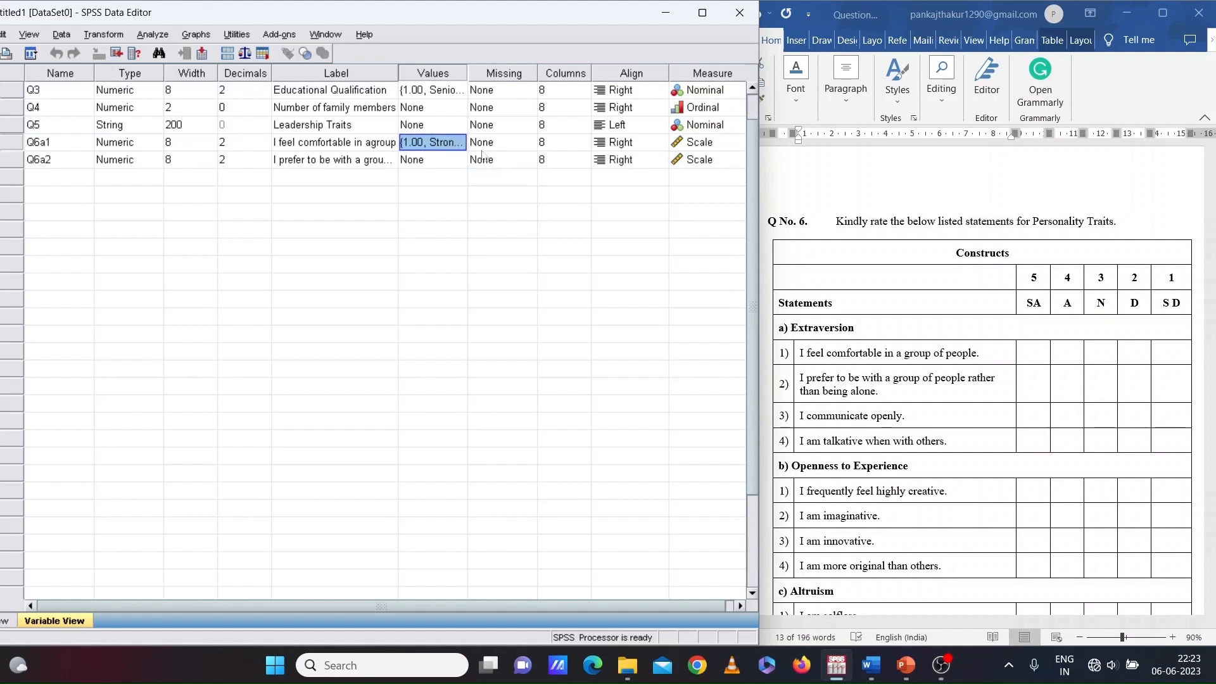
{"action": "left_click", "coordinate": [420, 162]}
{"action": "right_click", "coordinate": [420, 166]}
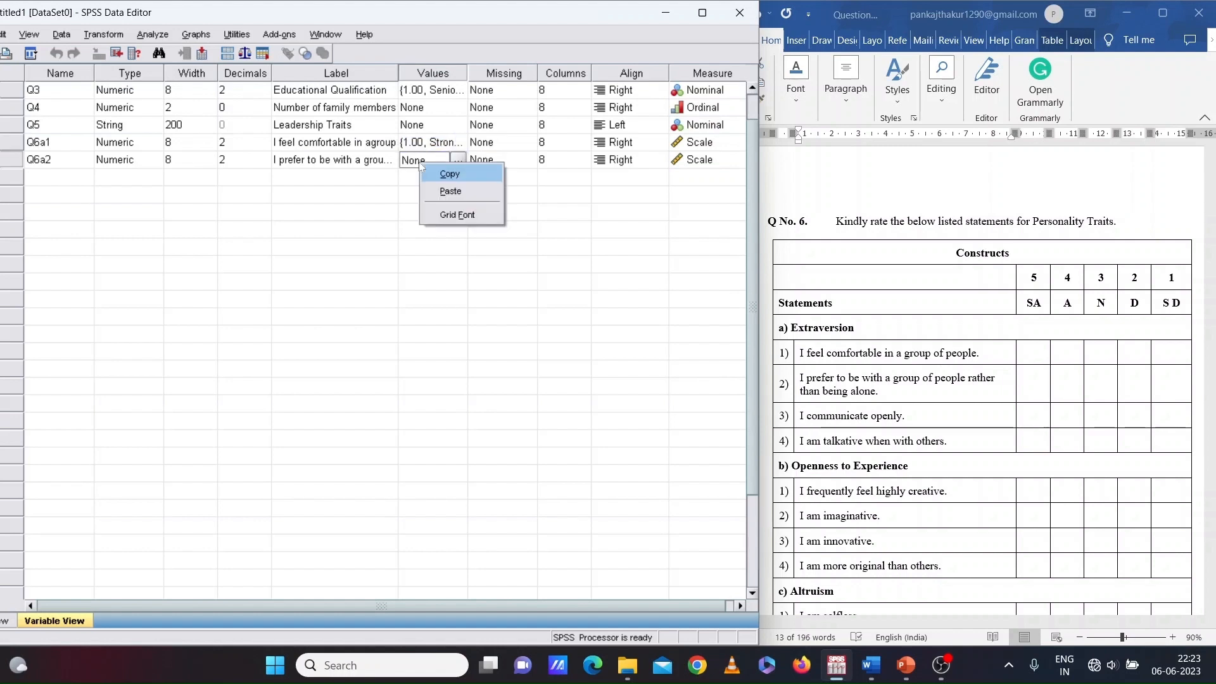
{"action": "left_click", "coordinate": [450, 191]}
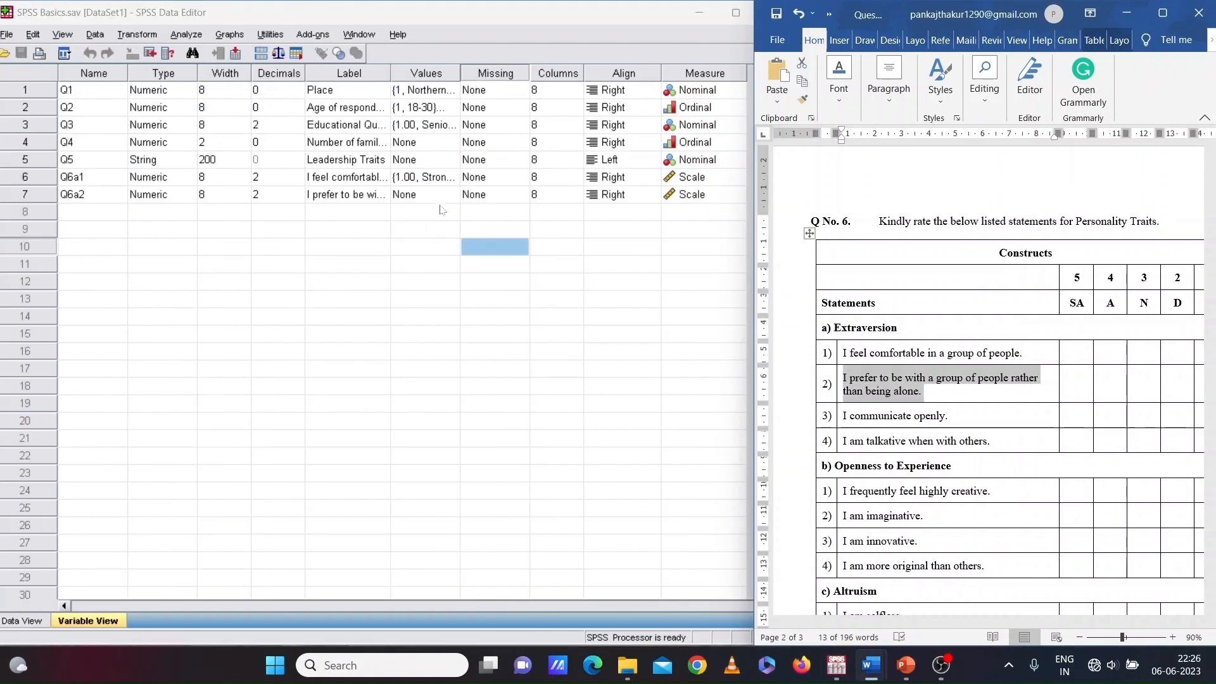
Define the Q6a2 value labels as 5 "Strongly Agree", 4 "Agree", 3 "Neutral", 2 "Disagree" and 1 "Strongly disagree".
{"action": "left_click", "coordinate": [437, 196]}
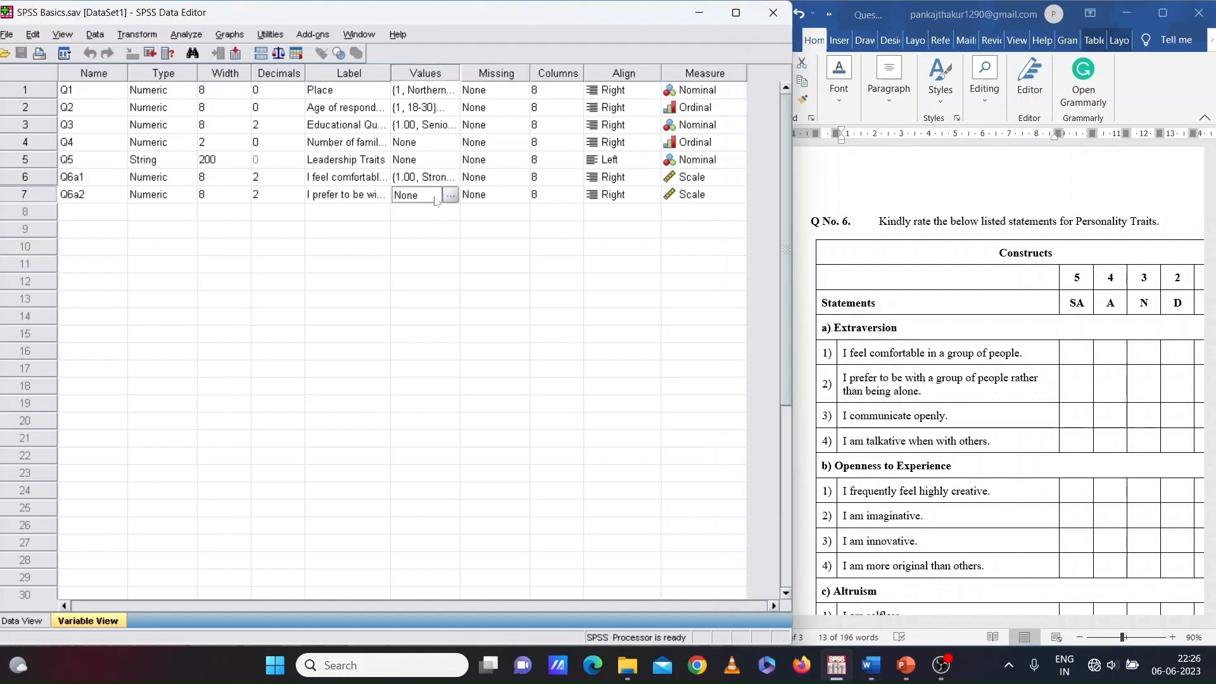
{"action": "left_click", "coordinate": [450, 198]}
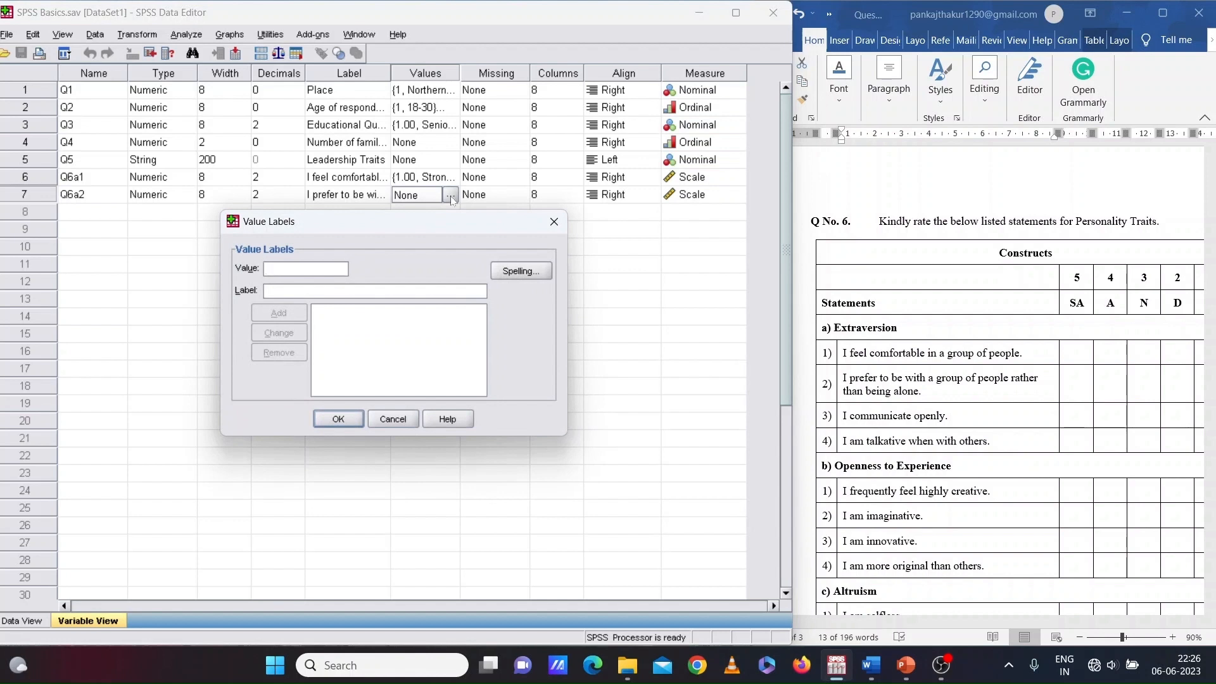
{"action": "type", "text": "5.00 = \""}
{"action": "type", "text": "Strongly disagree"}
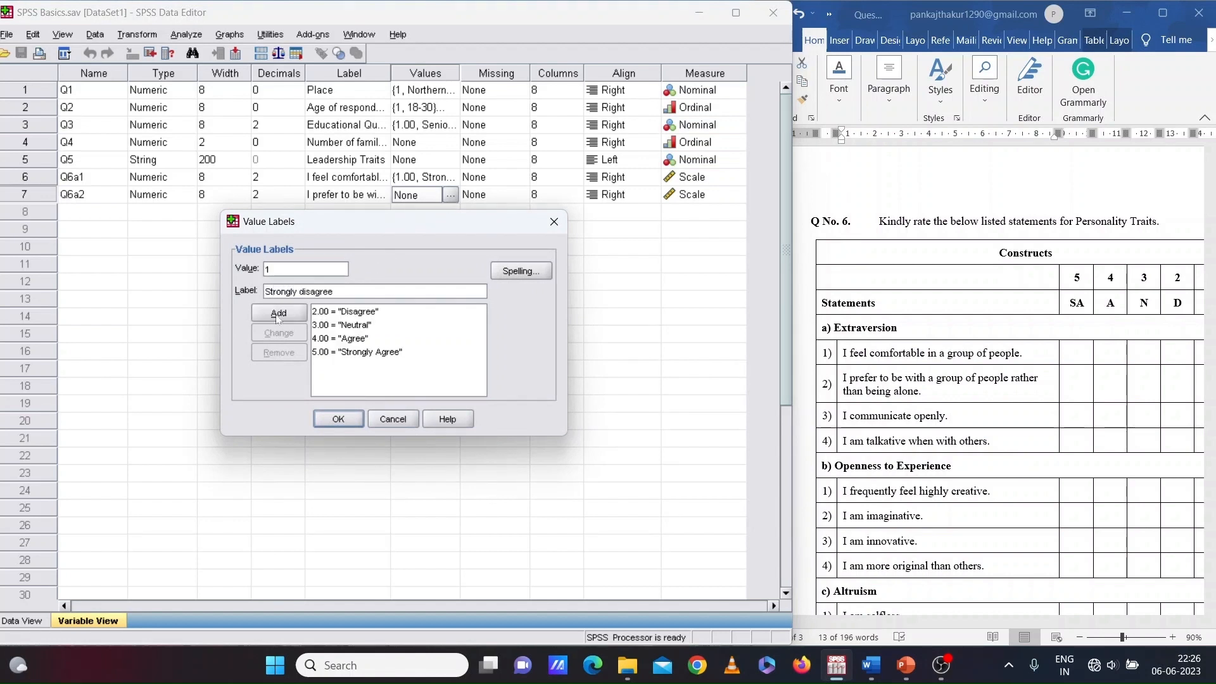
{"action": "left_click", "coordinate": [277, 314]}
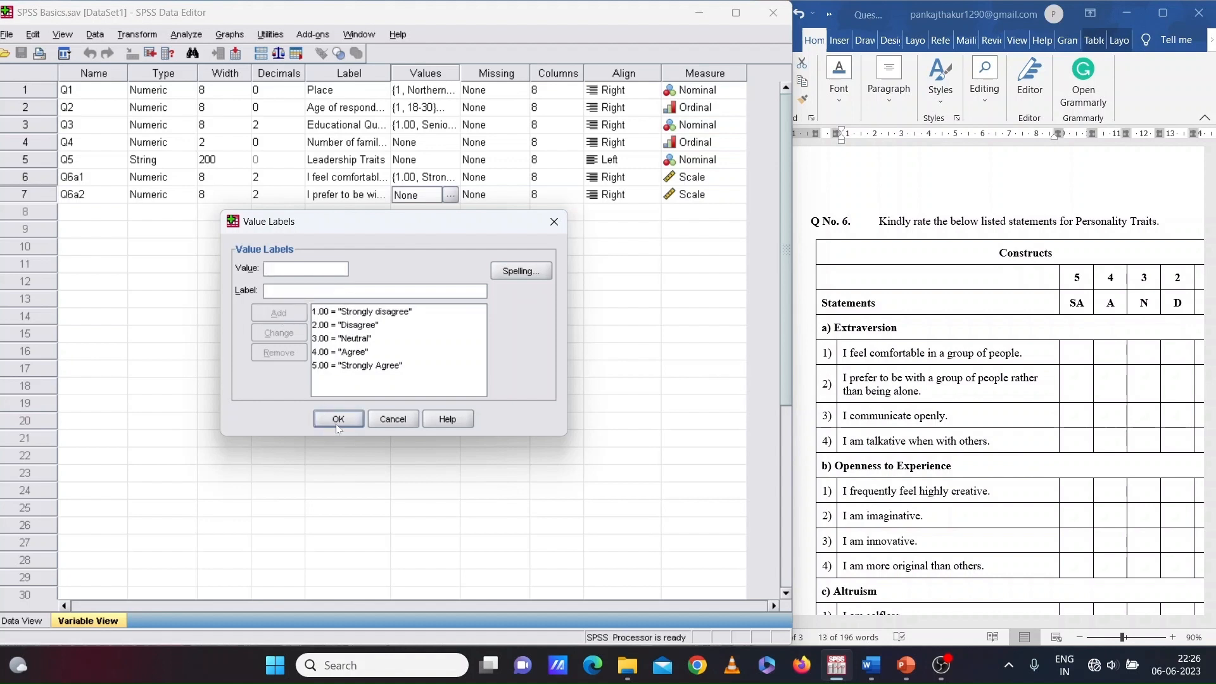
{"action": "left_click", "coordinate": [337, 420]}
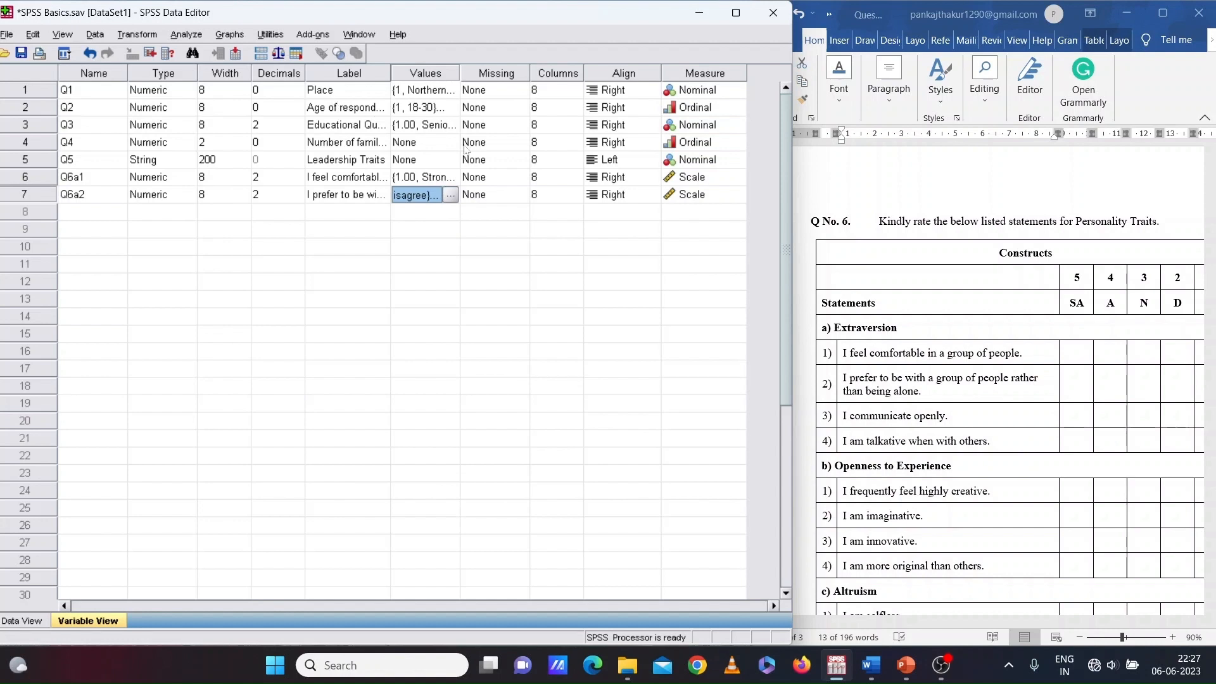
{"action": "left_click", "coordinate": [432, 180]}
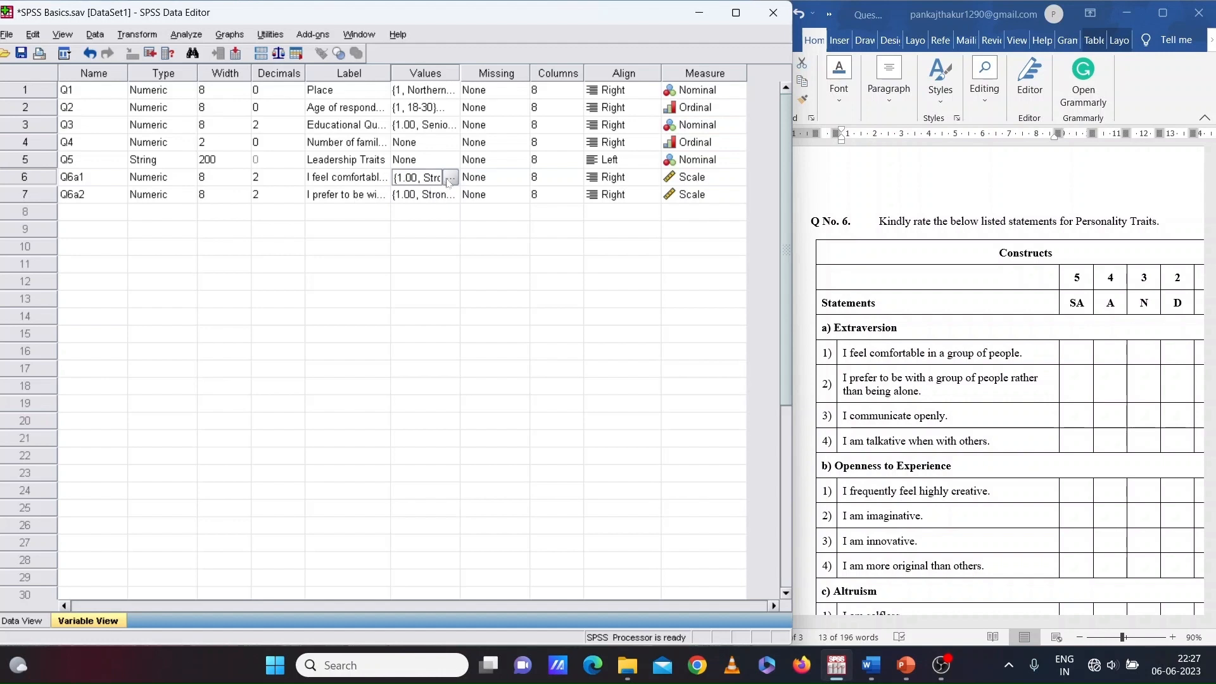
{"action": "right_click", "coordinate": [431, 182]}
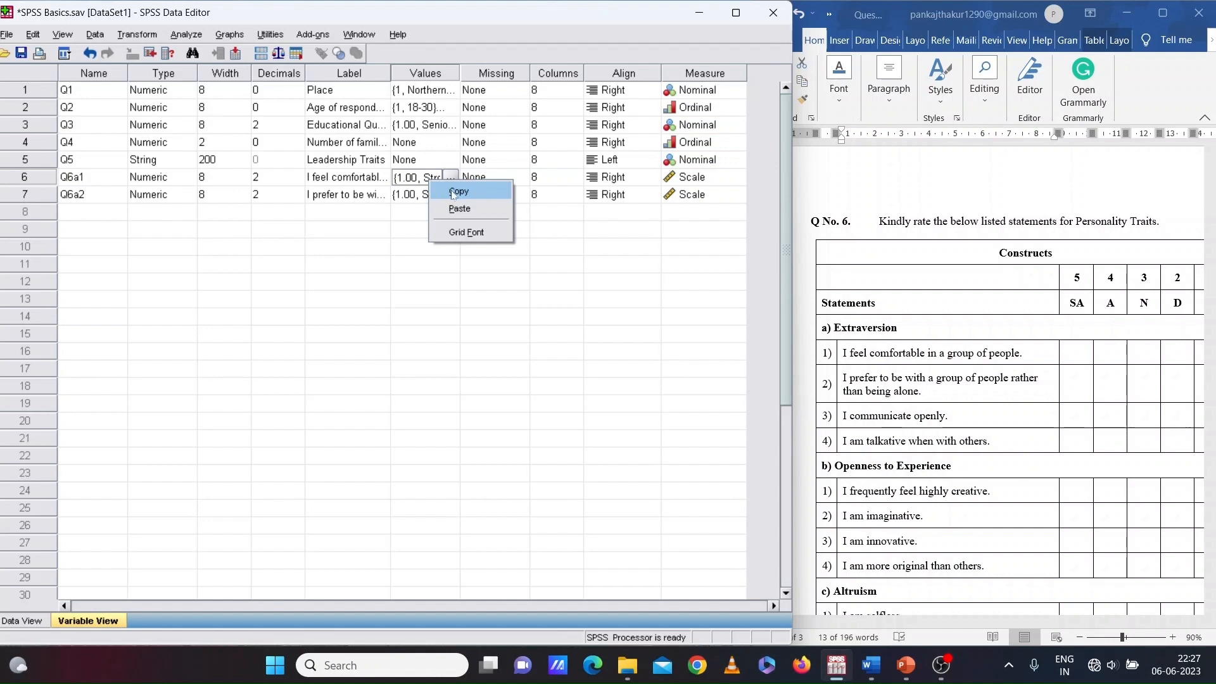
{"action": "left_click", "coordinate": [410, 217]}
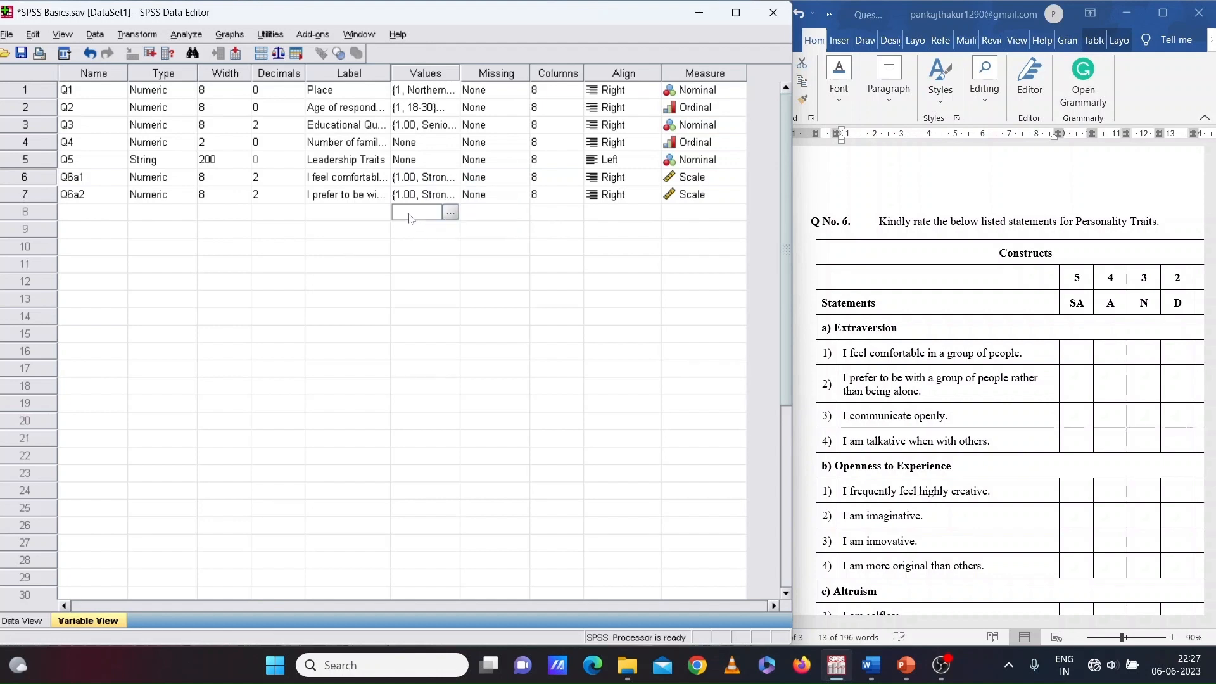
{"action": "right_click", "coordinate": [410, 218]}
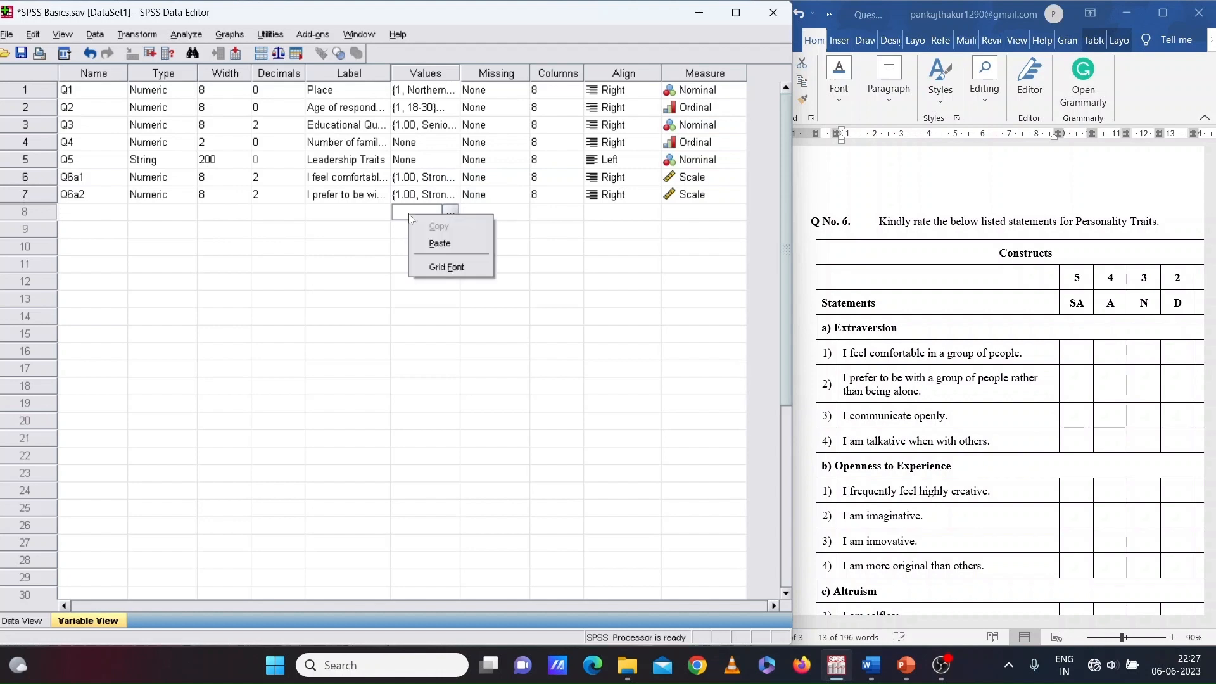
{"action": "left_click", "coordinate": [569, 247]}
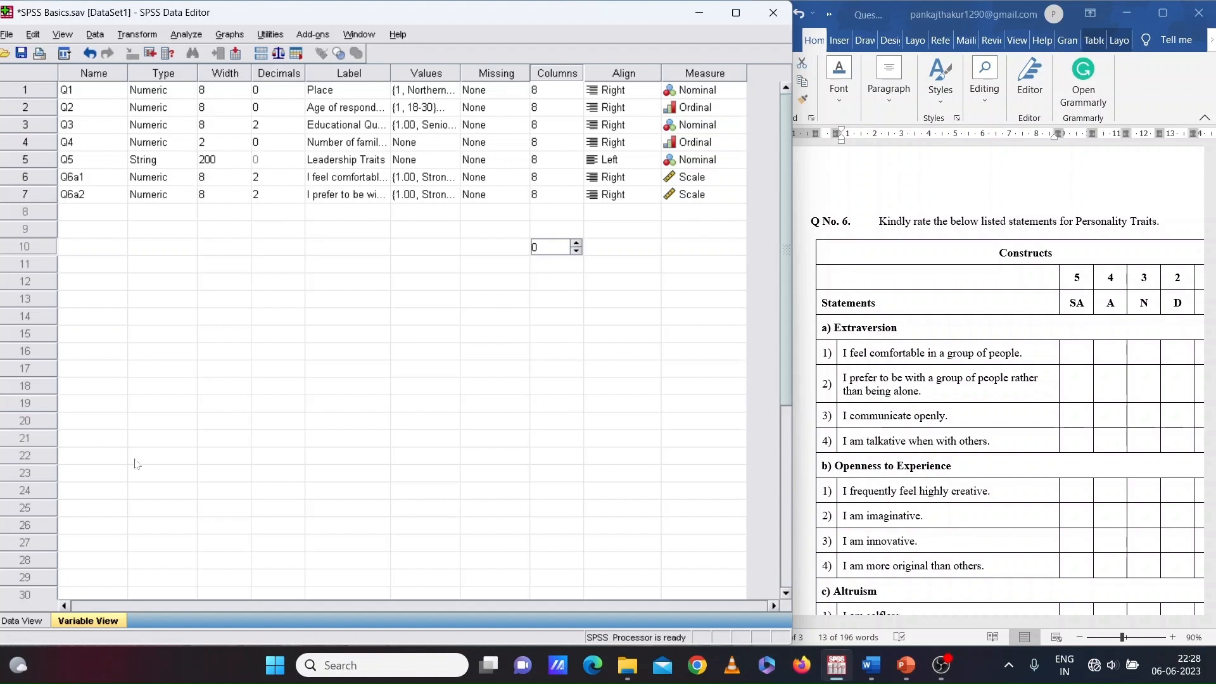
Switch to the Data View and enter 2 as the Q1 answer of the first case.
{"action": "left_click", "coordinate": [22, 622]}
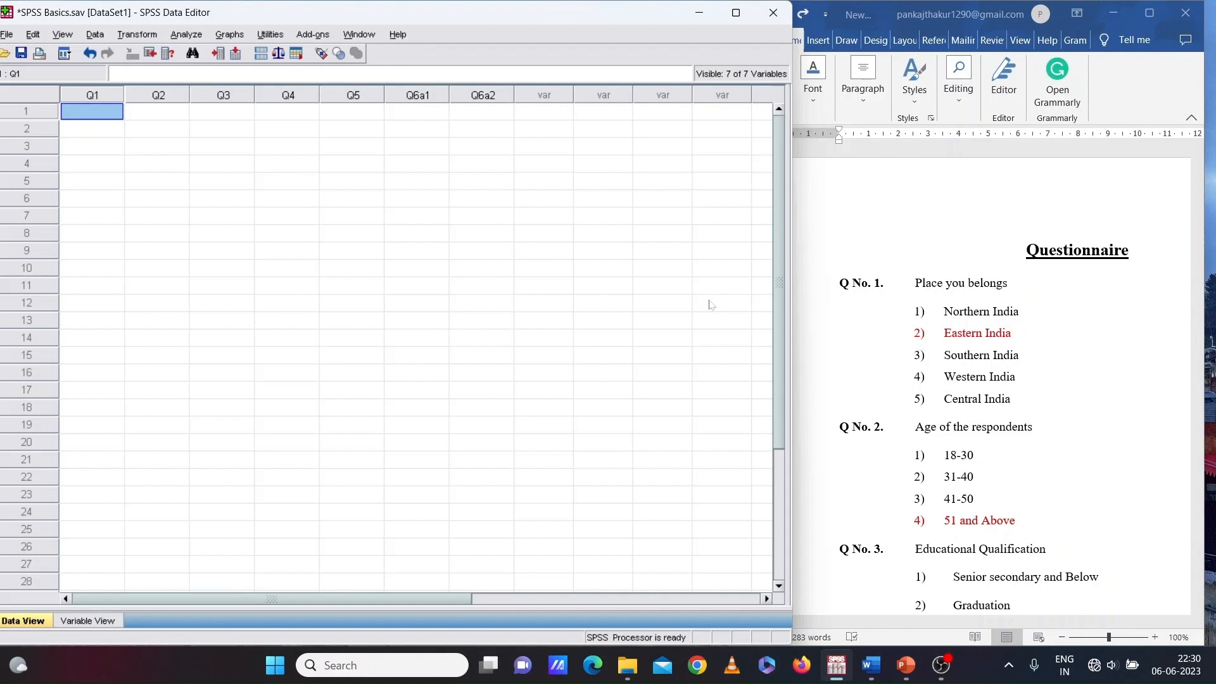
{"action": "type", "text": "2"}
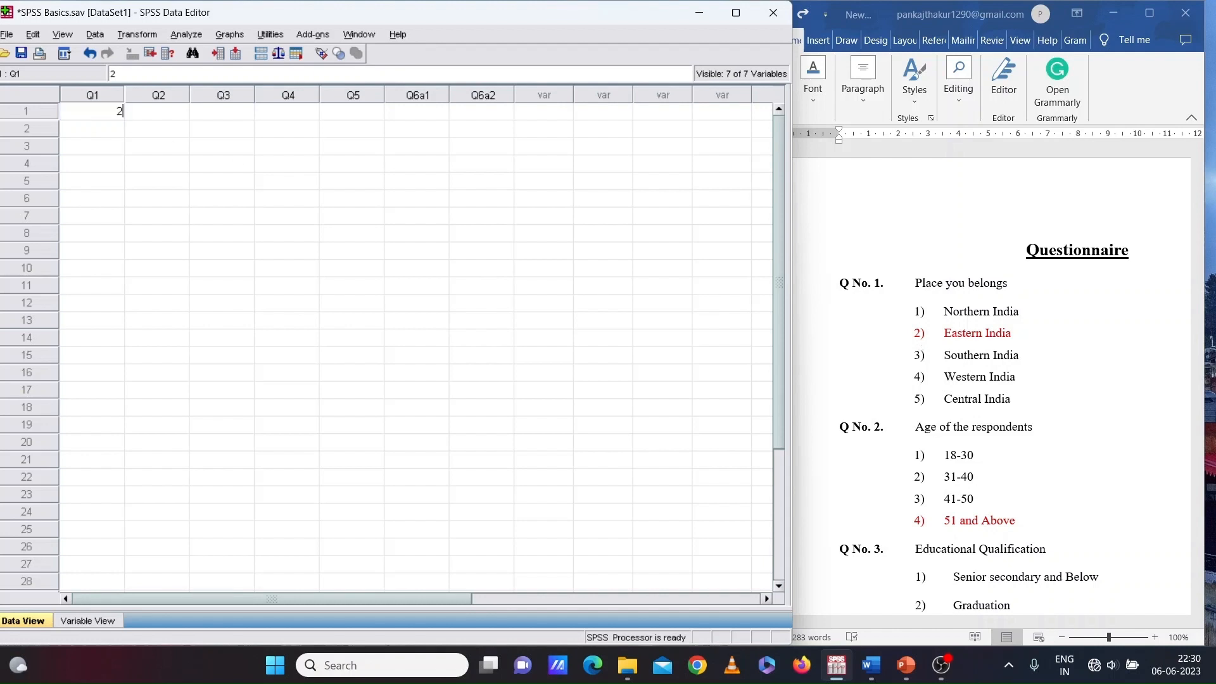
{"action": "key", "text": "Tab"}
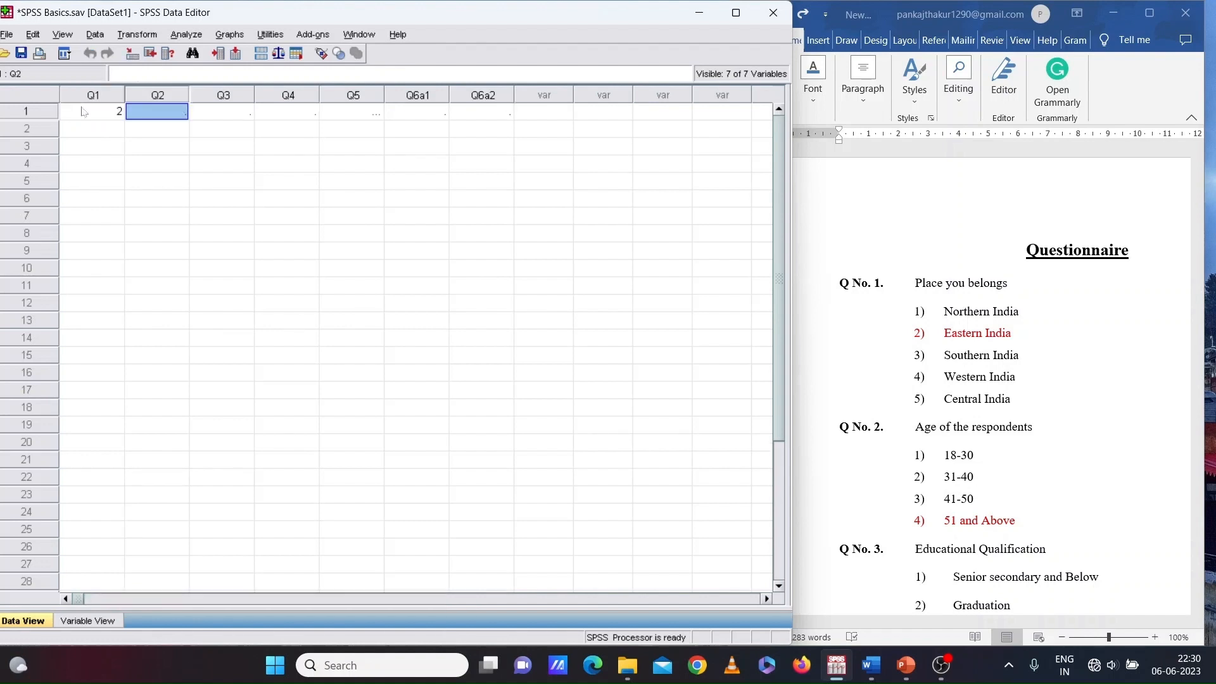
{"action": "left_click", "coordinate": [1012, 283]}
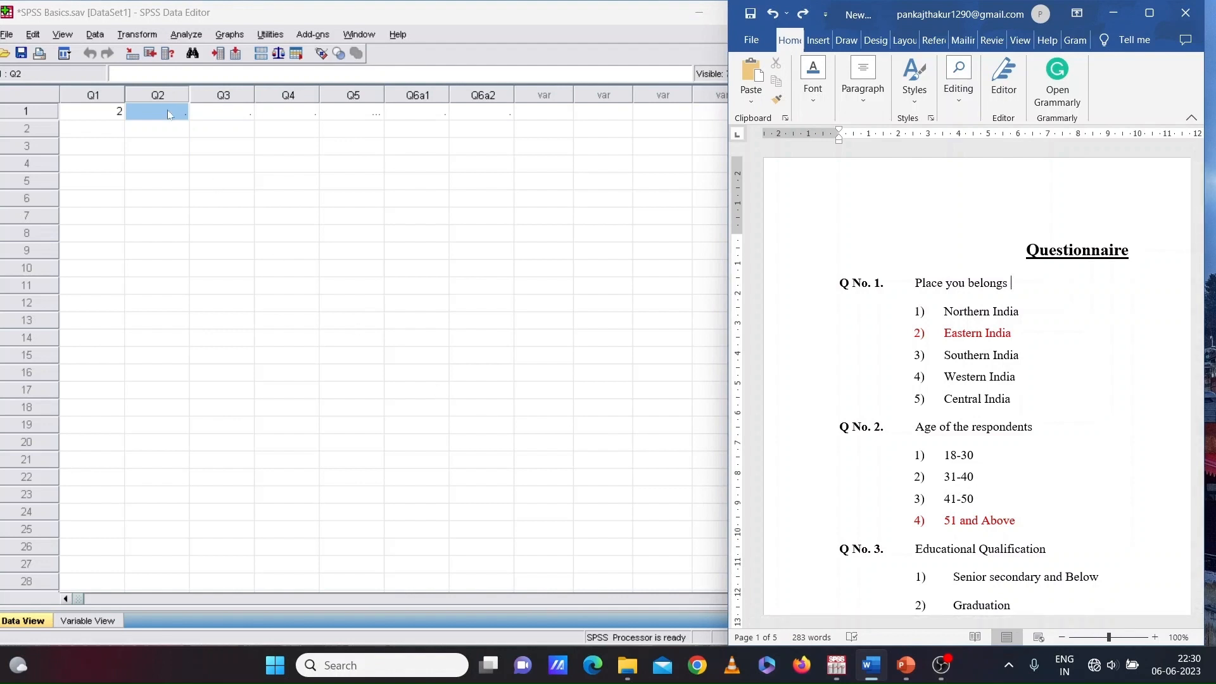
{"action": "type", "text": "44"}
{"action": "left_click", "coordinate": [214, 220]}
Enter 4 as the first case's Q2 answer in the Data View.
{"action": "left_click", "coordinate": [163, 115]}
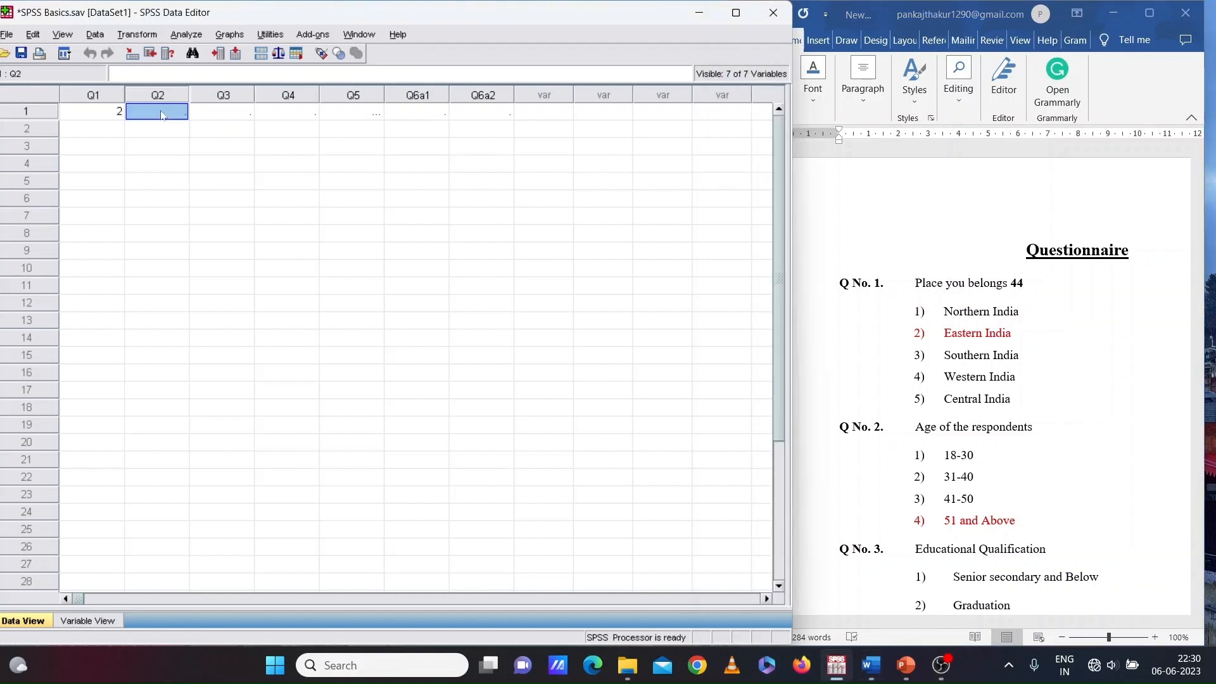
{"action": "type", "text": "4"}
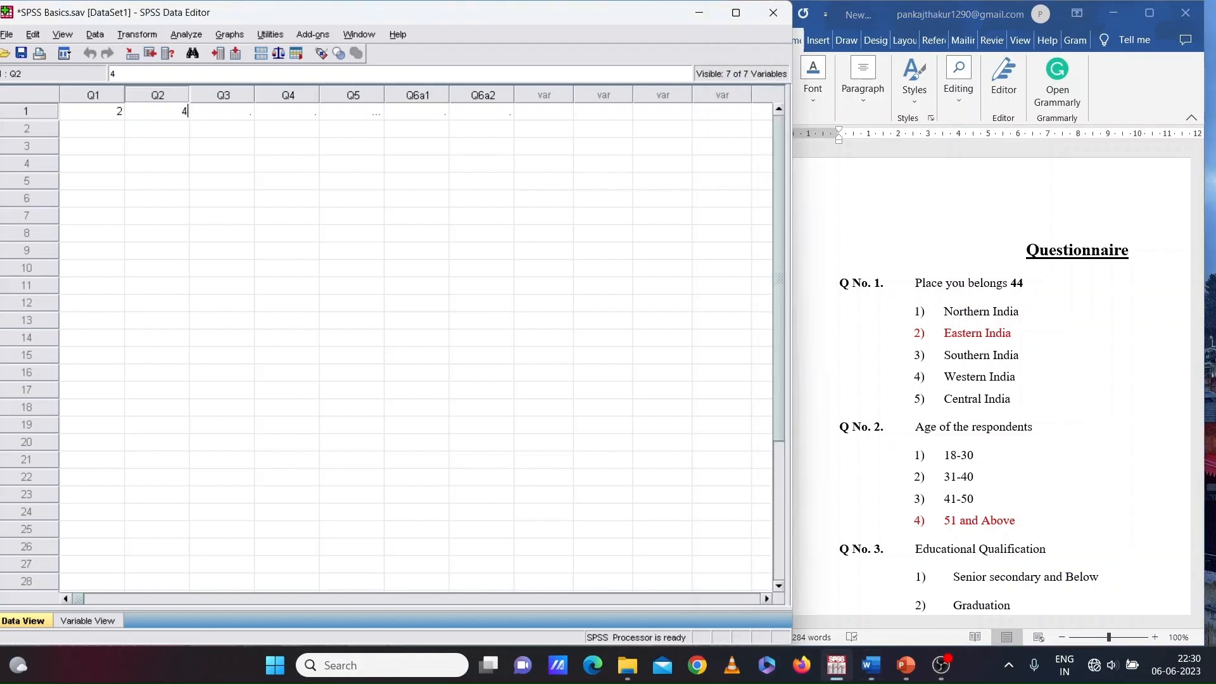
{"action": "left_click", "coordinate": [347, 184]}
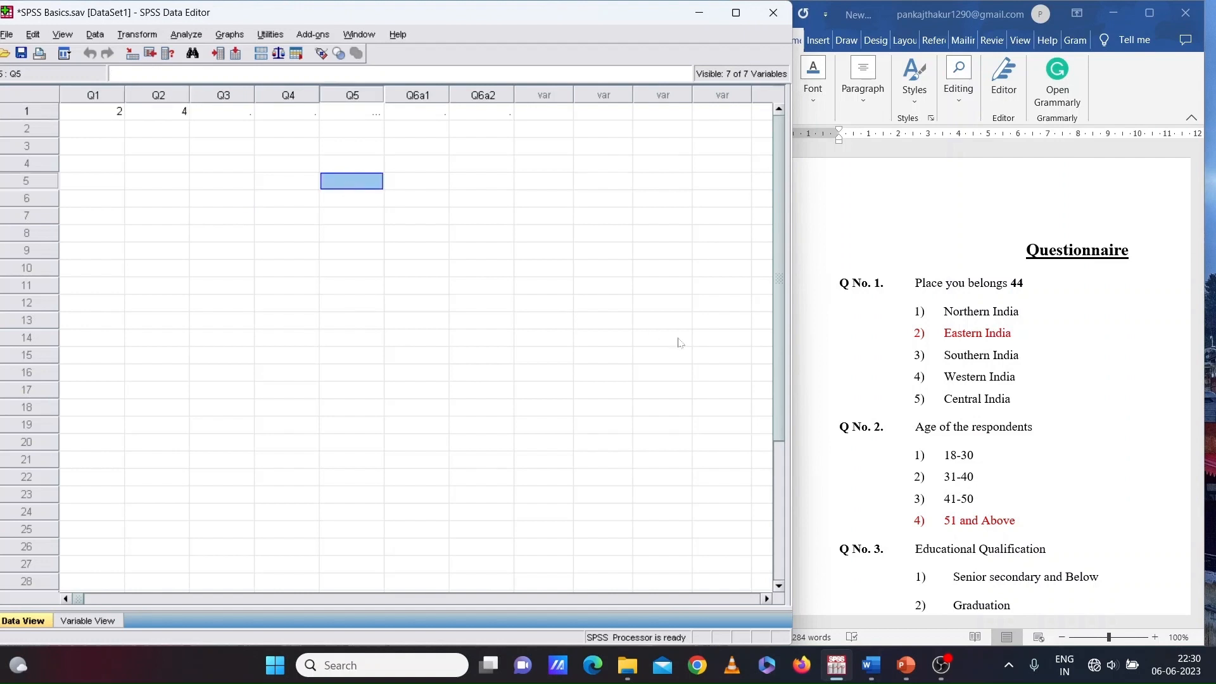
Bring Q No. 3 of the Word questionnaire into view and enter 3 as the first case's Q3 answer in SPSS.
{"action": "left_click", "coordinate": [916, 525]}
{"action": "left_click", "coordinate": [1012, 334]}
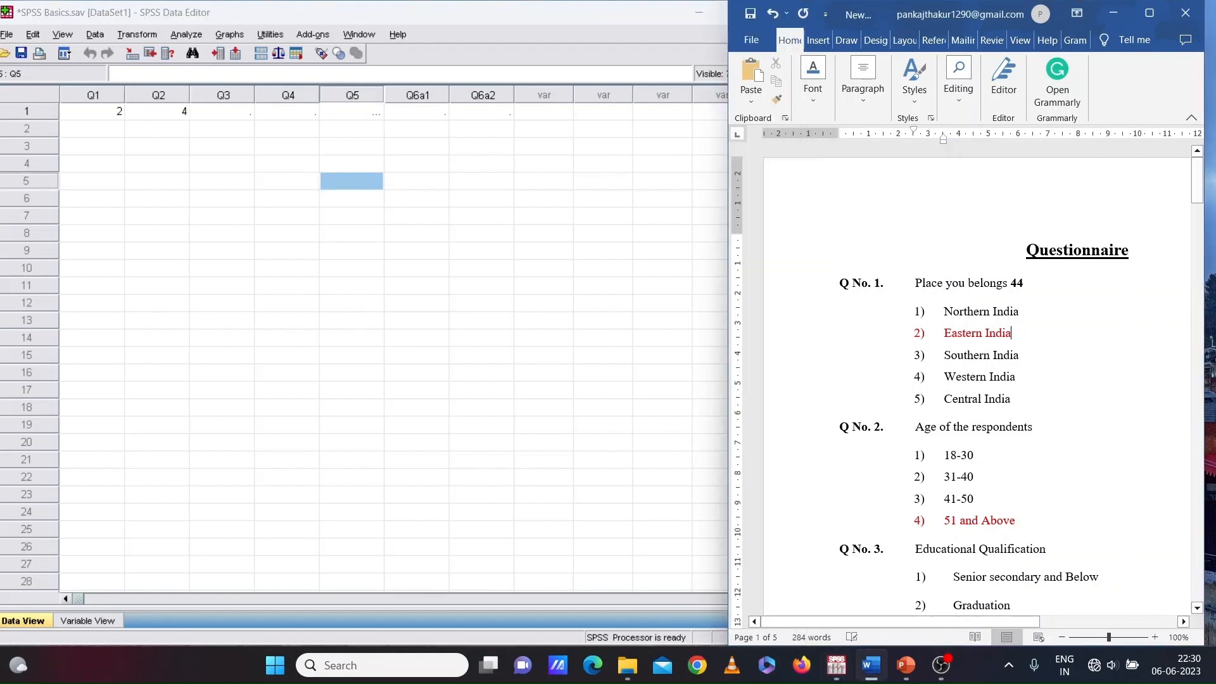
{"action": "key", "text": "Down"}
{"action": "key", "text": "Down"}
{"action": "key", "text": "Down"}
{"action": "key", "text": "Down"}
{"action": "key", "text": "Down"}
{"action": "key", "text": "Down"}
{"action": "key", "text": "Down"}
{"action": "key", "text": "Down"}
{"action": "key", "text": "Down"}
{"action": "key", "text": "Down"}
{"action": "key", "text": "Down"}
{"action": "key", "text": "Down"}
{"action": "key", "text": "Down"}
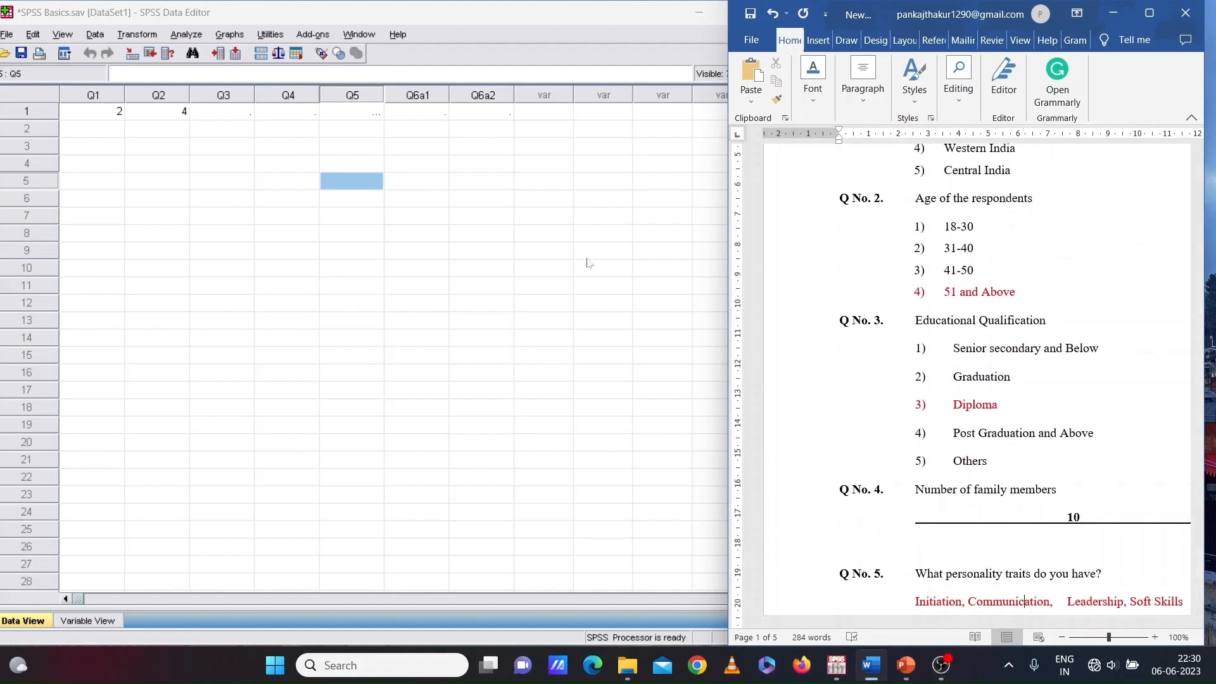
{"action": "left_click", "coordinate": [240, 117]}
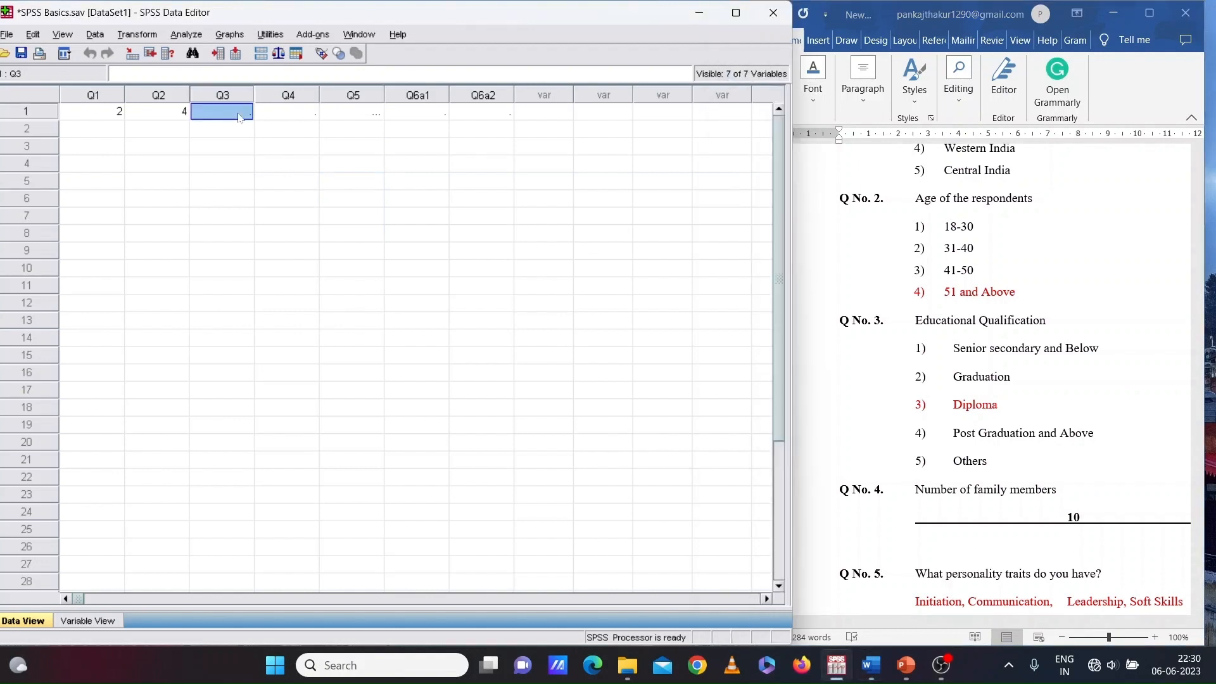
{"action": "left_click", "coordinate": [313, 222]}
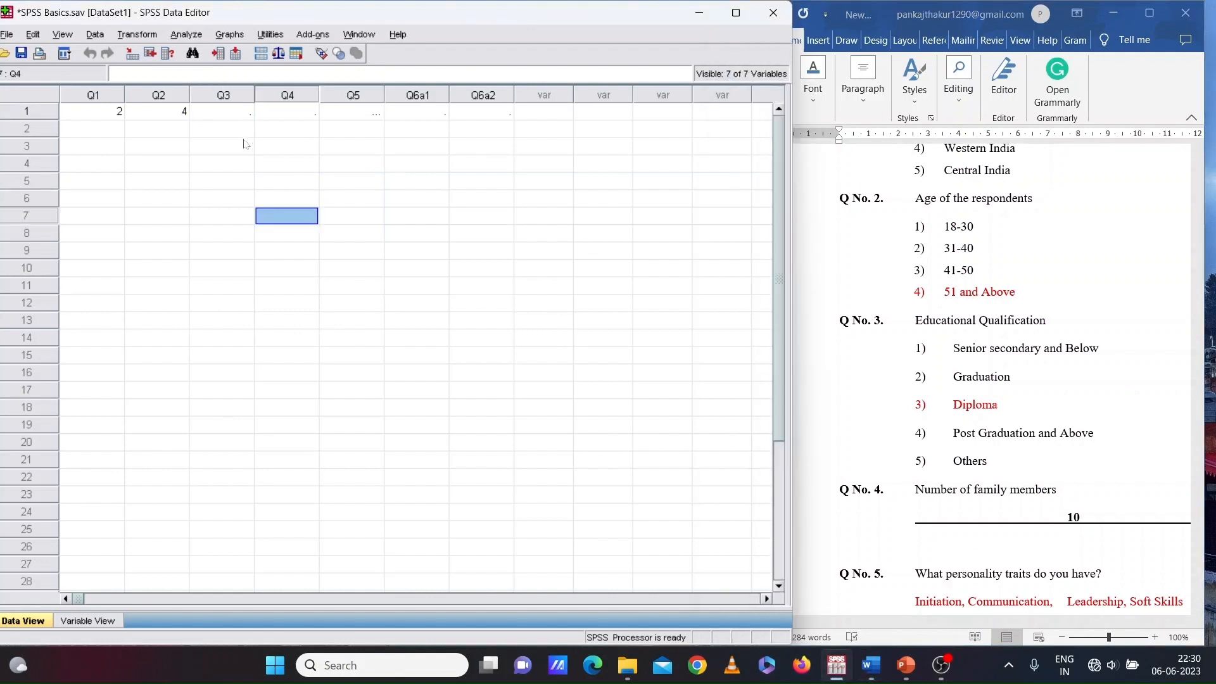
{"action": "left_click", "coordinate": [221, 115]}
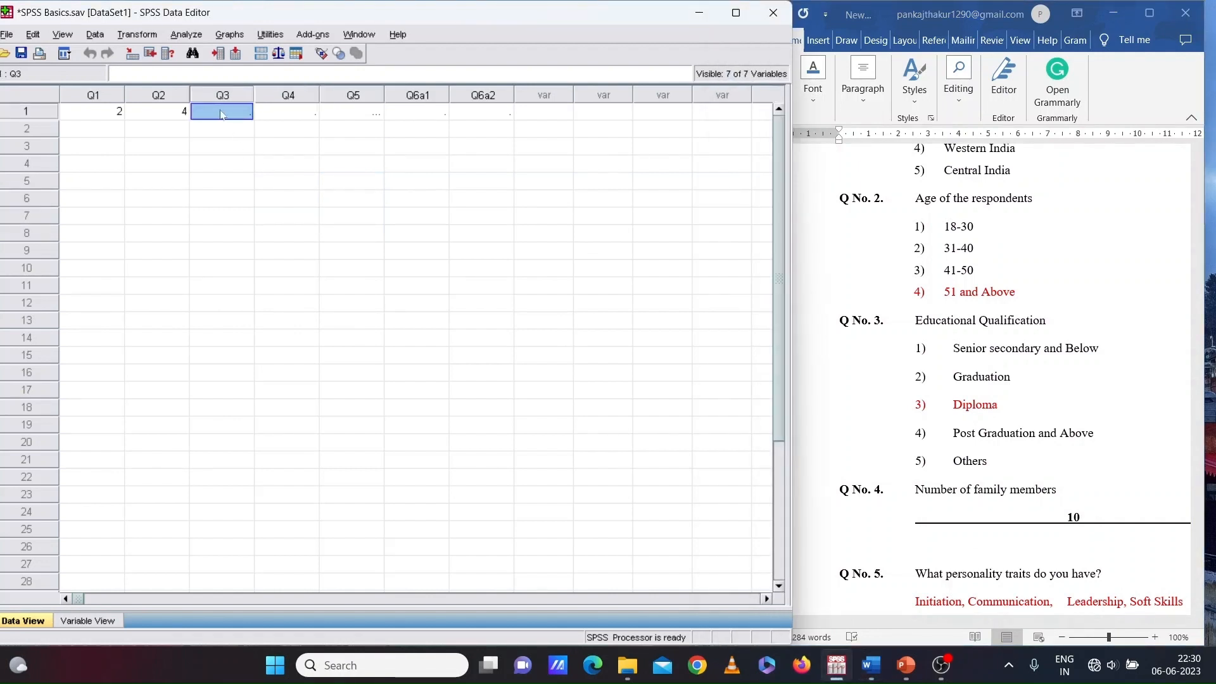
{"action": "type", "text": "3"}
Enter 10 as the first case's number of family members in Q4.
{"action": "left_click", "coordinate": [288, 116]}
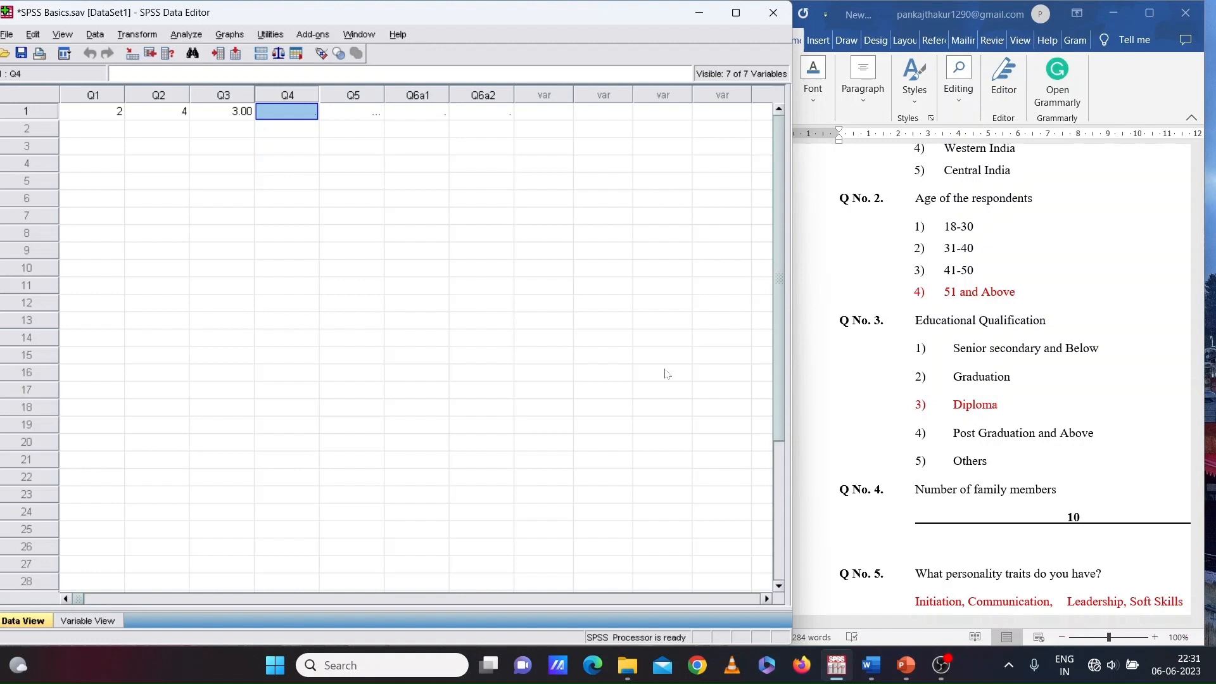
{"action": "type", "text": "1"}
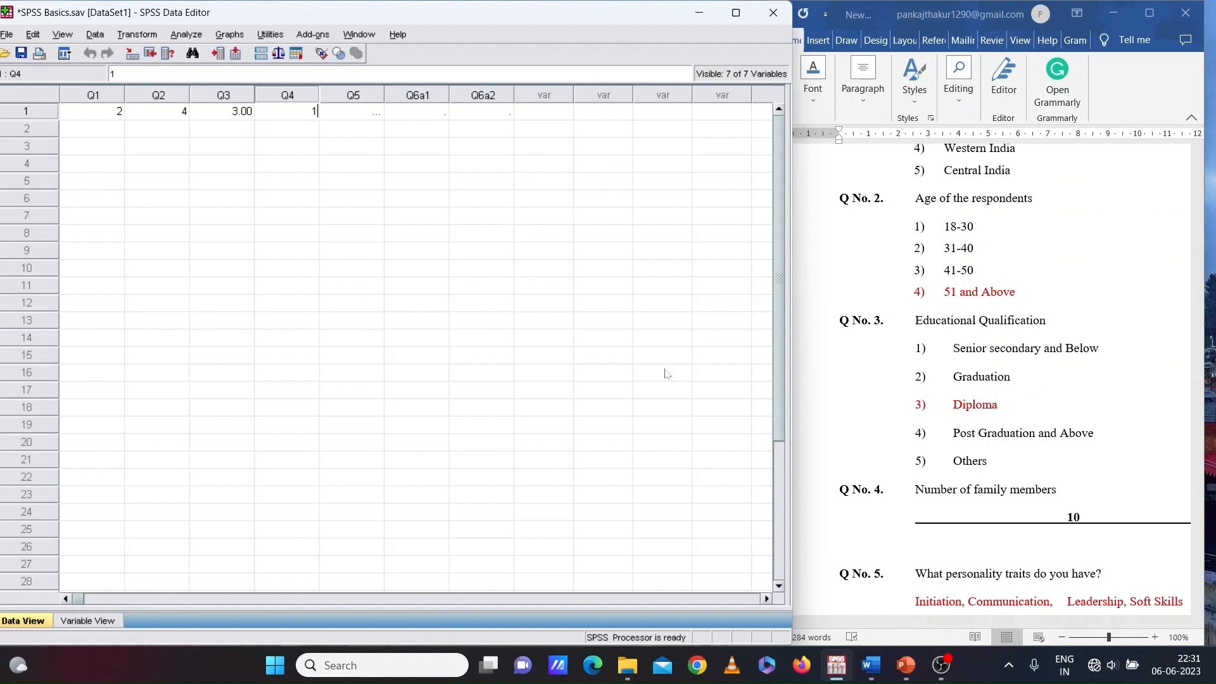
{"action": "type", "text": "0"}
Enter the personality traits "Initiation, Communication, Leadership, Soft Skills" from the Word questionnaire as the first case's Q5 answer in SPSS.
{"action": "left_click", "coordinate": [1024, 602]}
{"action": "scroll", "coordinate": [841, 591], "scroll_direction": "down", "scroll_amount": 3}
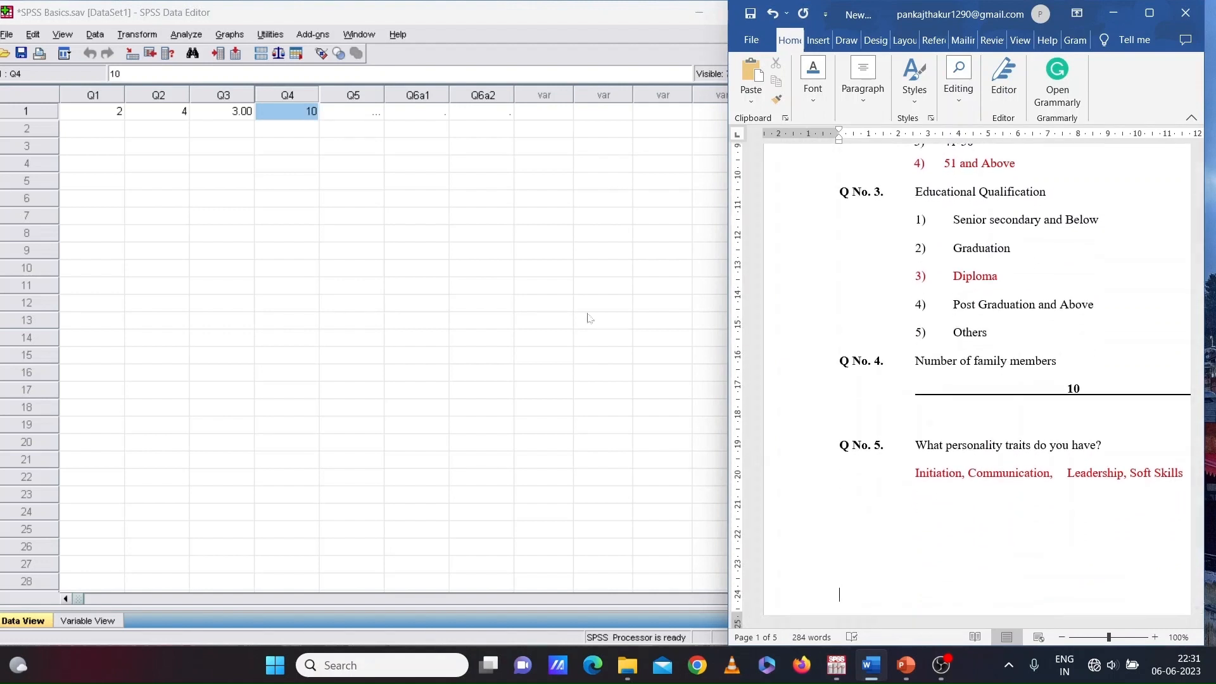
{"action": "left_click", "coordinate": [364, 116]}
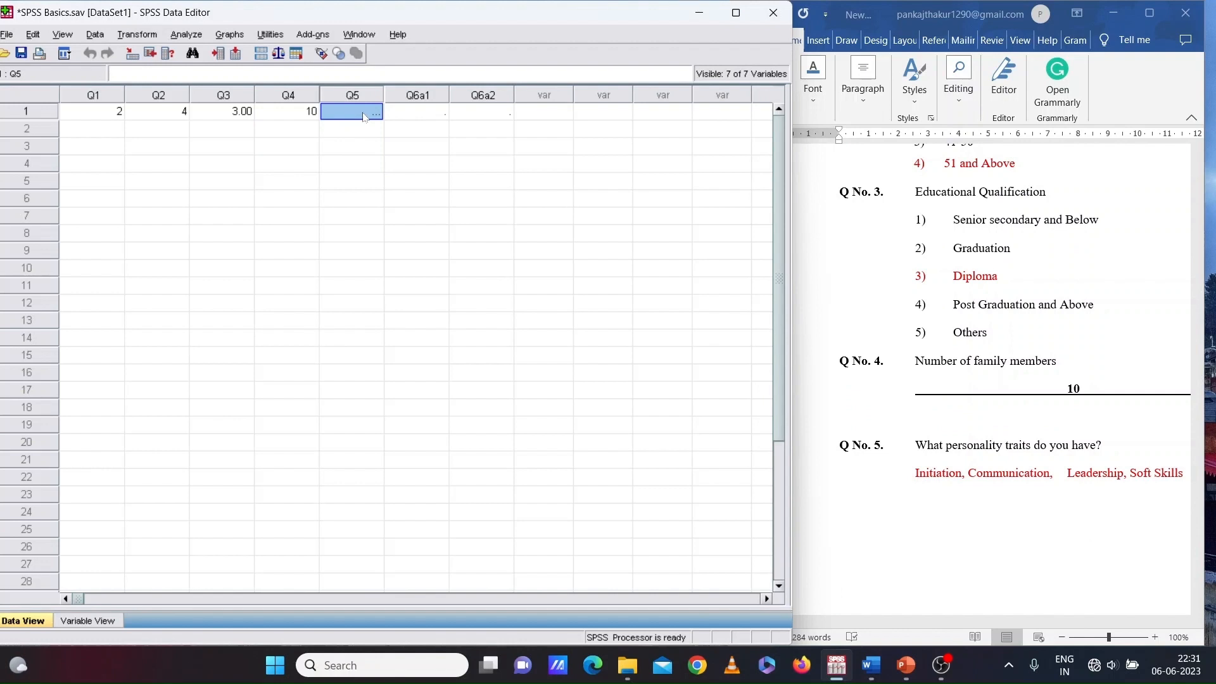
{"action": "type", "text": "Initiatio"}
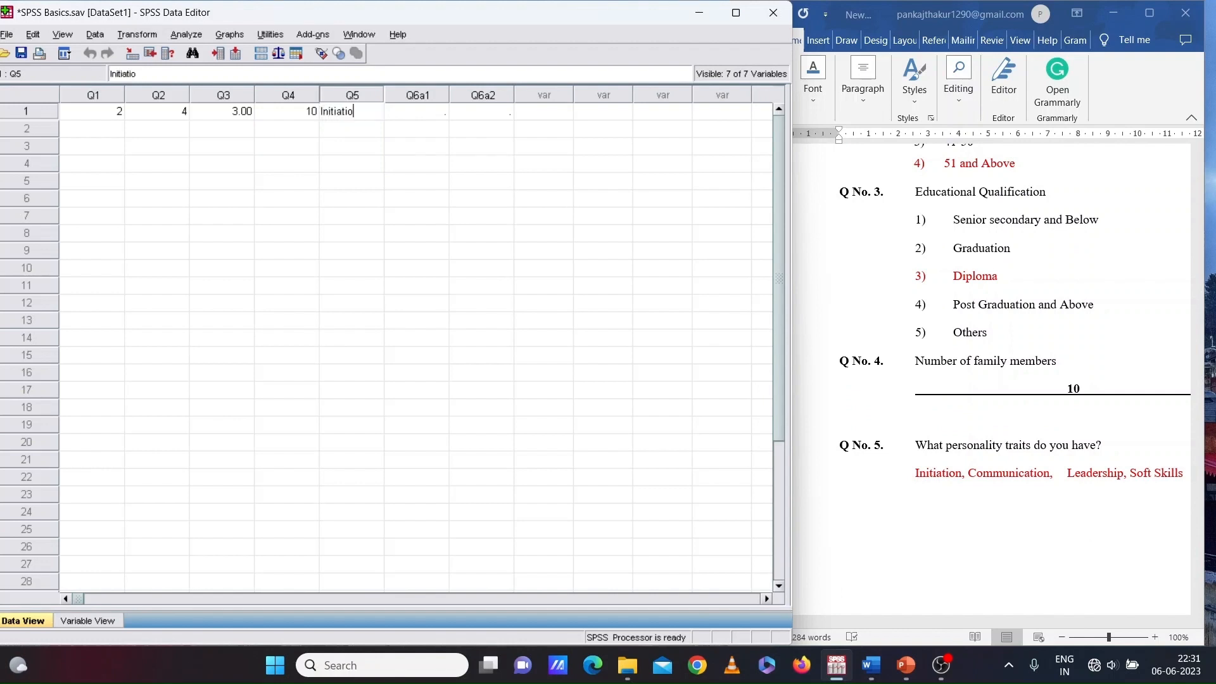
{"action": "type", "text": "n, Co"}
{"action": "type", "text": "mmunication, "}
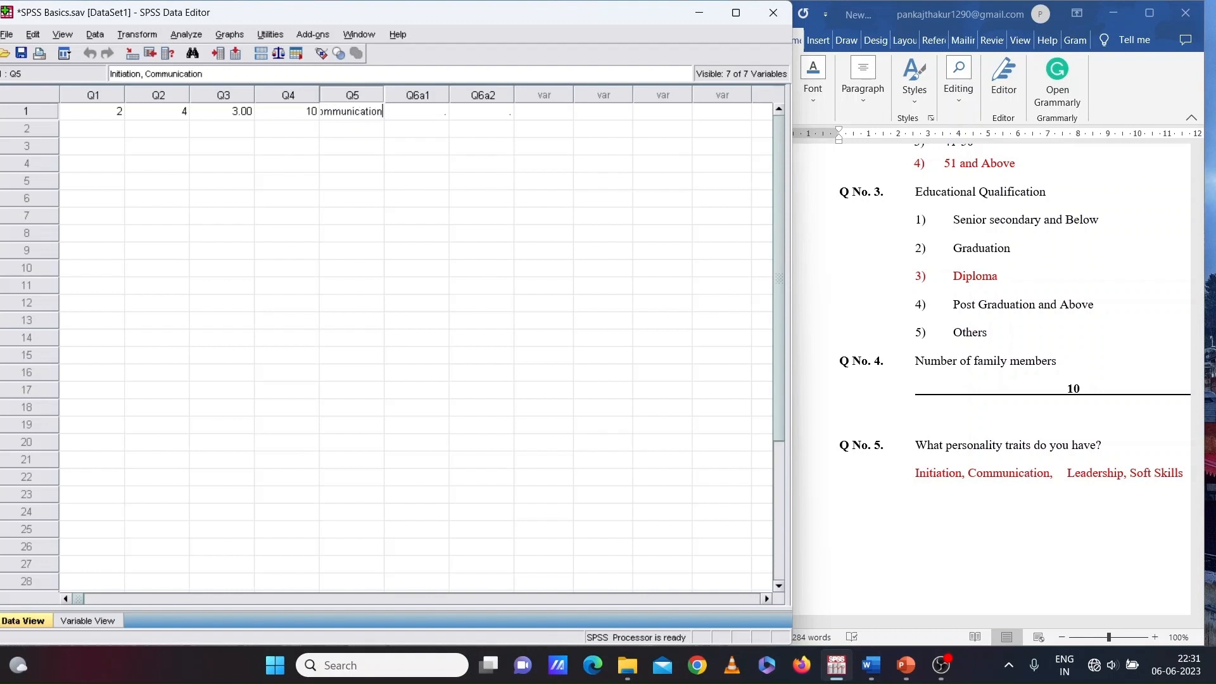
{"action": "type", "text": "Leadership, Soft Skills"}
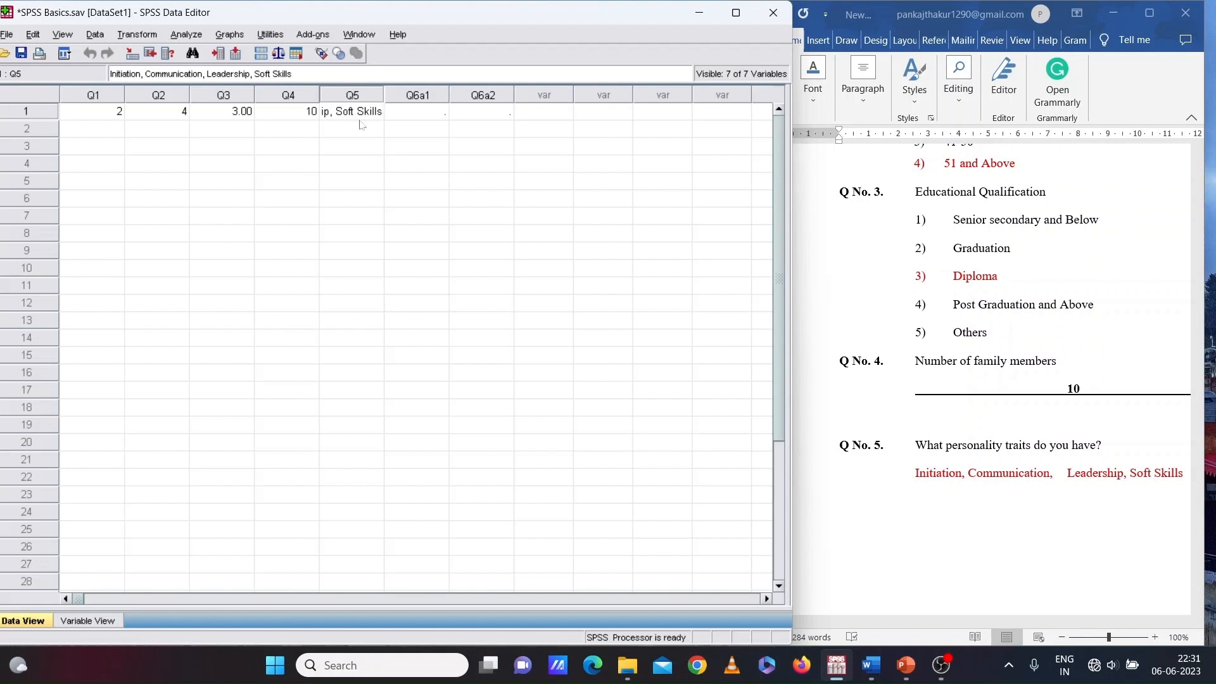
{"action": "key", "text": "Return"}
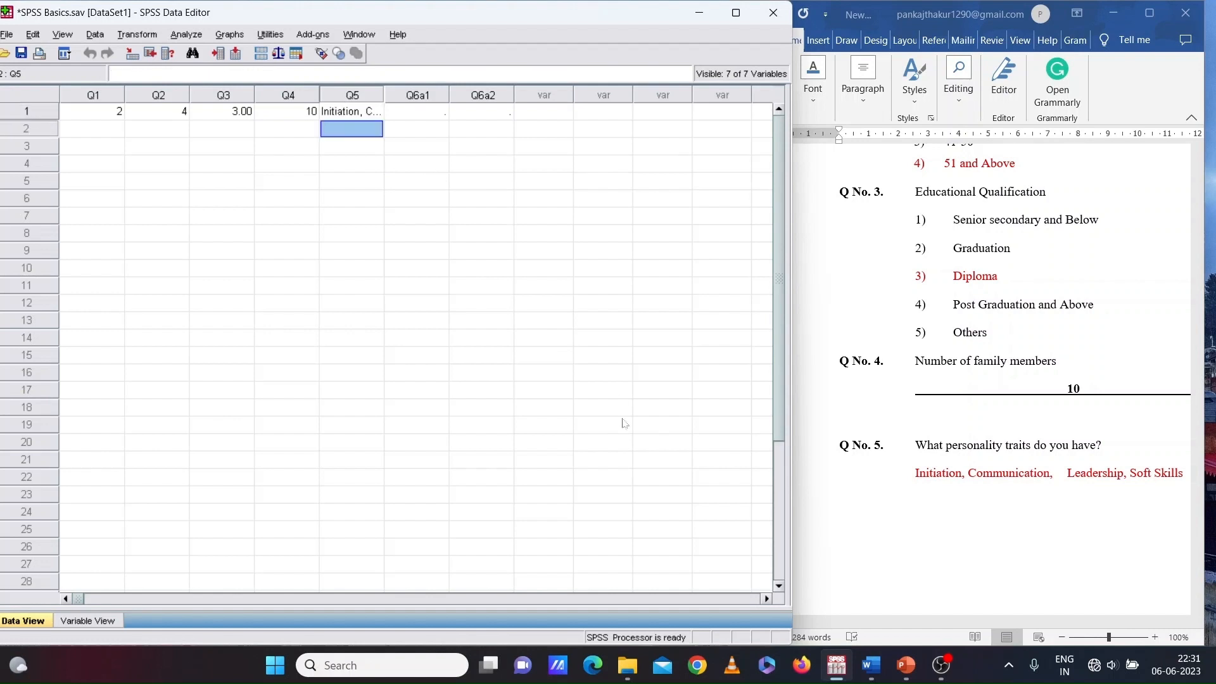
Bring the questionnaire's rating table into view in Word and enter 3 for Q6a1 and 1 for Q6a2 in the first SPSS case.
{"action": "left_click", "coordinate": [918, 522]}
{"action": "key", "text": "Down"}
{"action": "key", "text": "Down"}
{"action": "key", "text": "Down"}
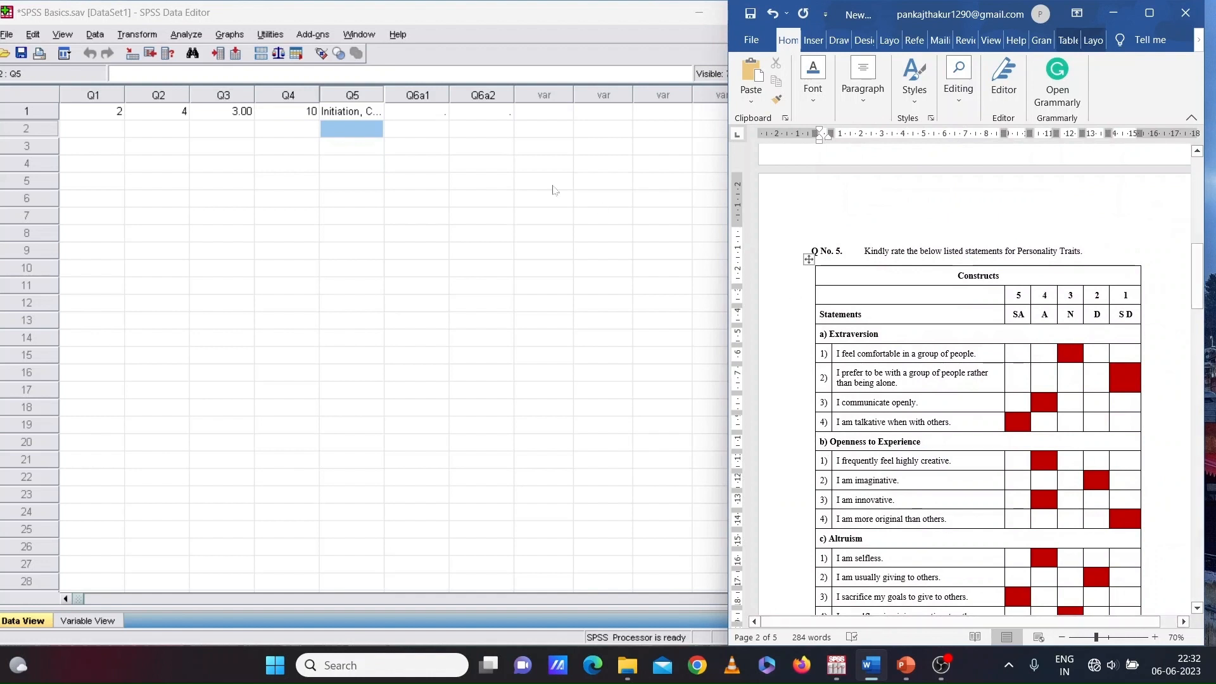
{"action": "left_click", "coordinate": [417, 114]}
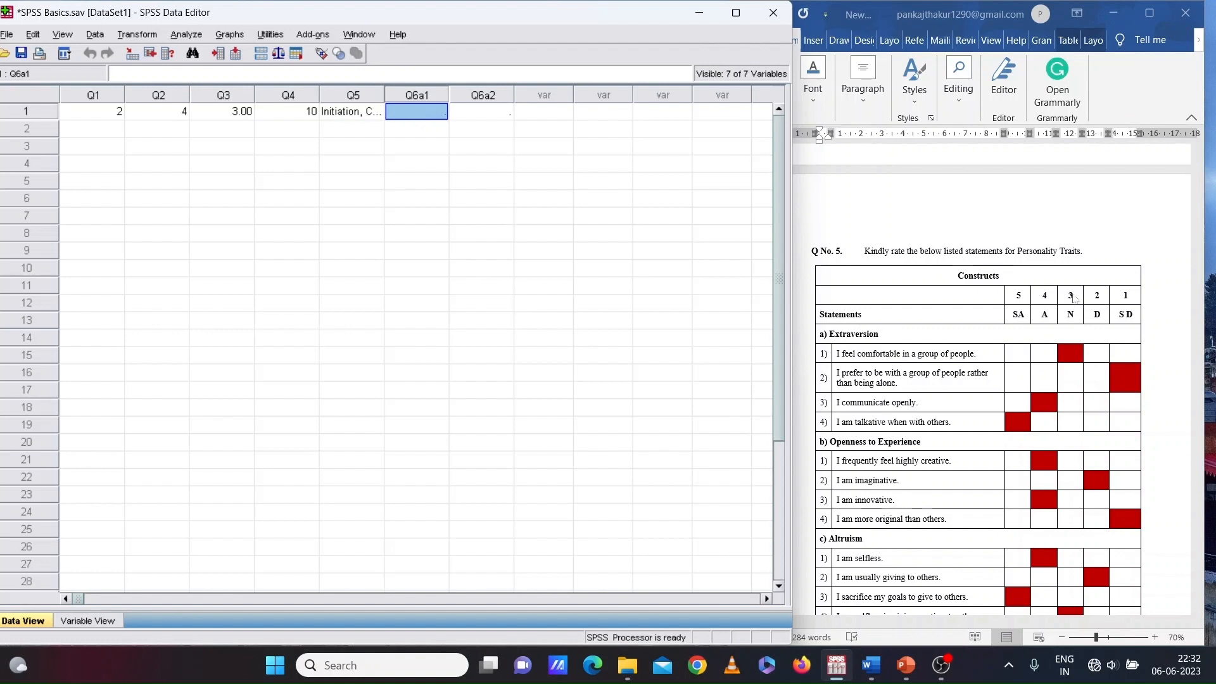
{"action": "type", "text": "3"}
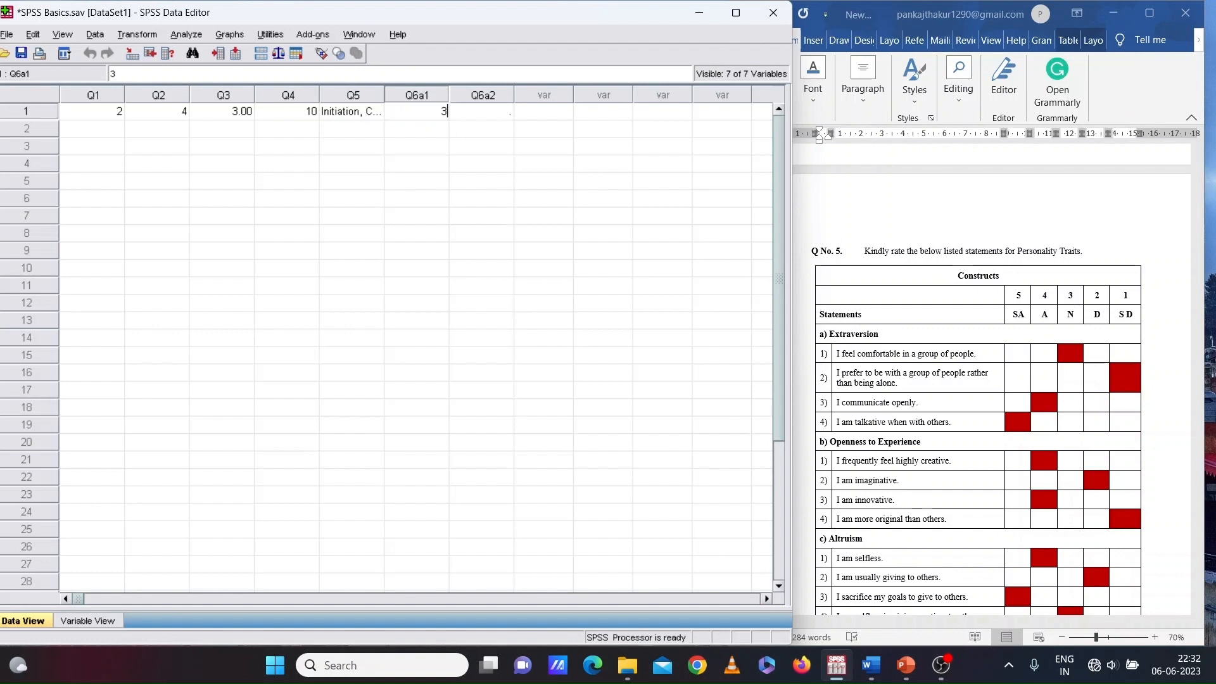
{"action": "left_click", "coordinate": [489, 118]}
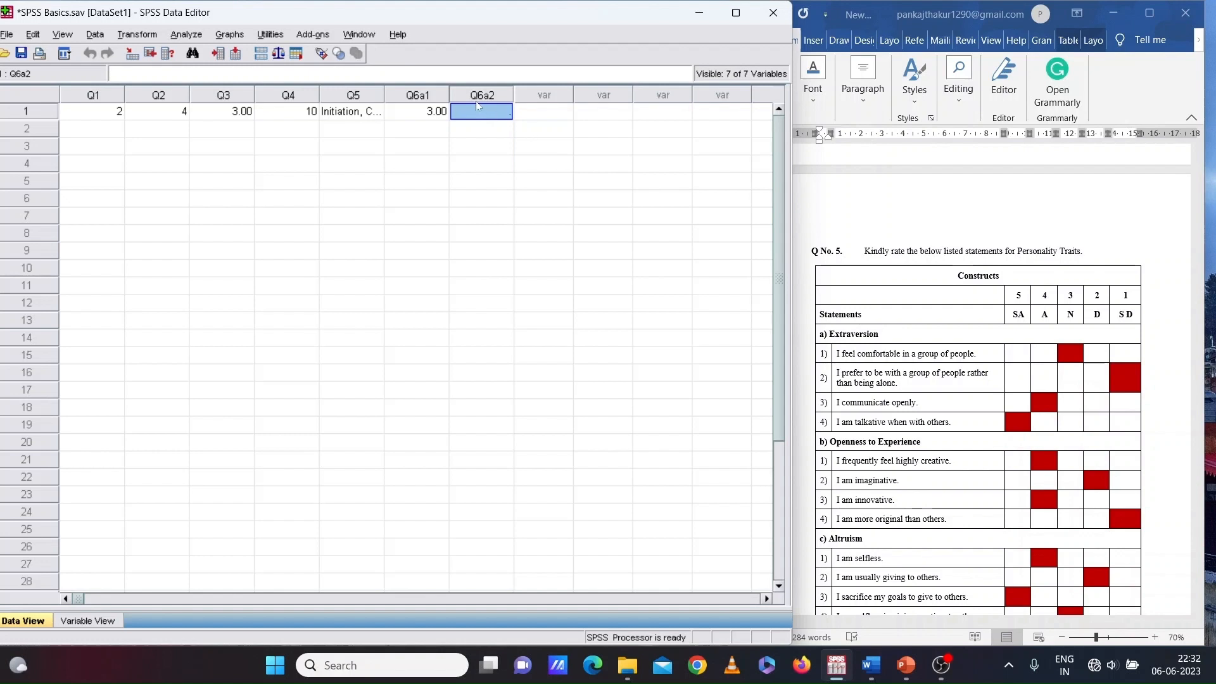
{"action": "type", "text": "1"}
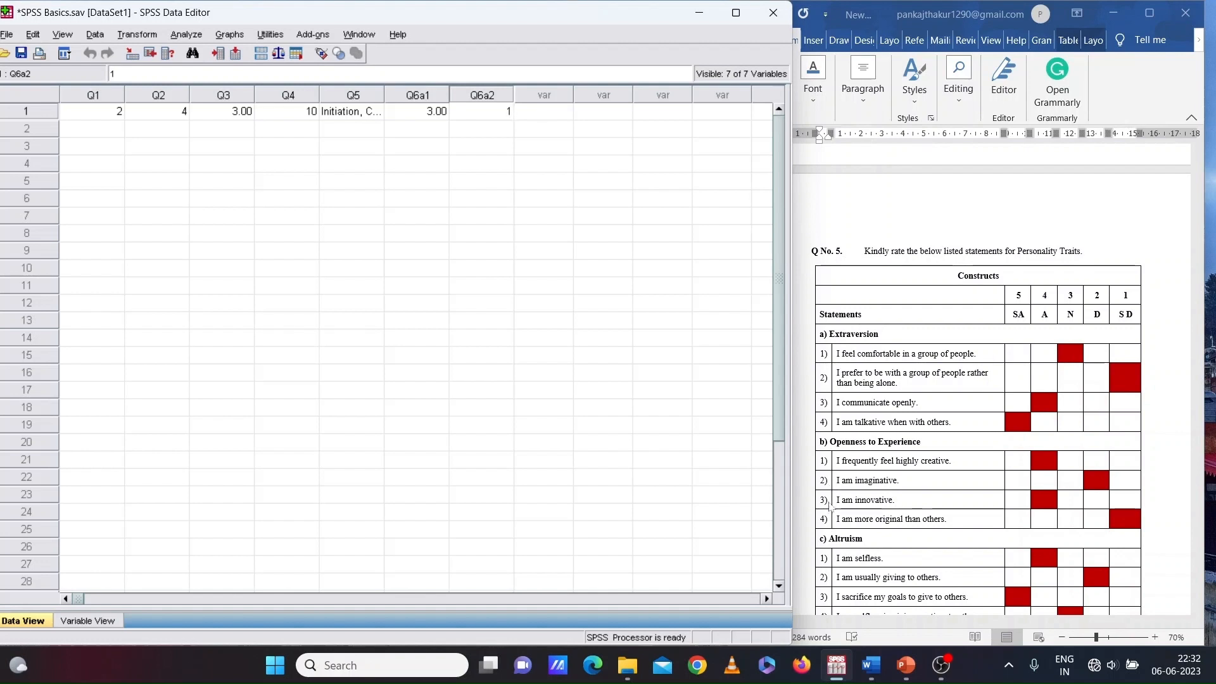
{"action": "key", "text": "Return"}
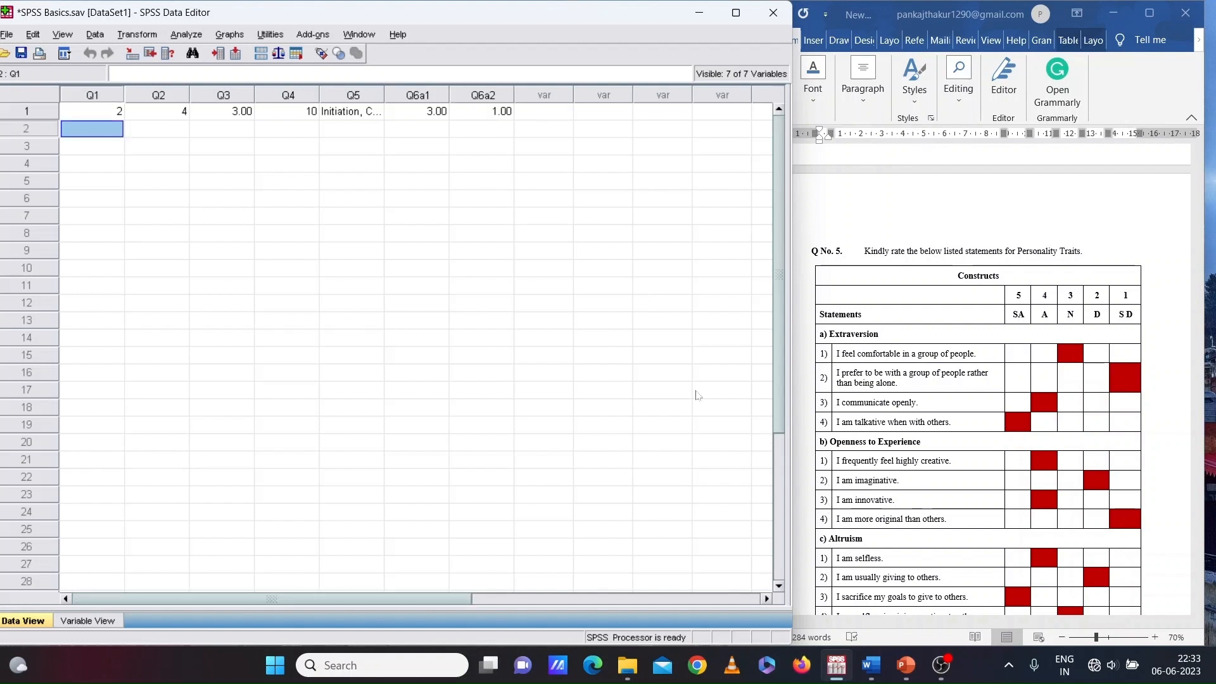